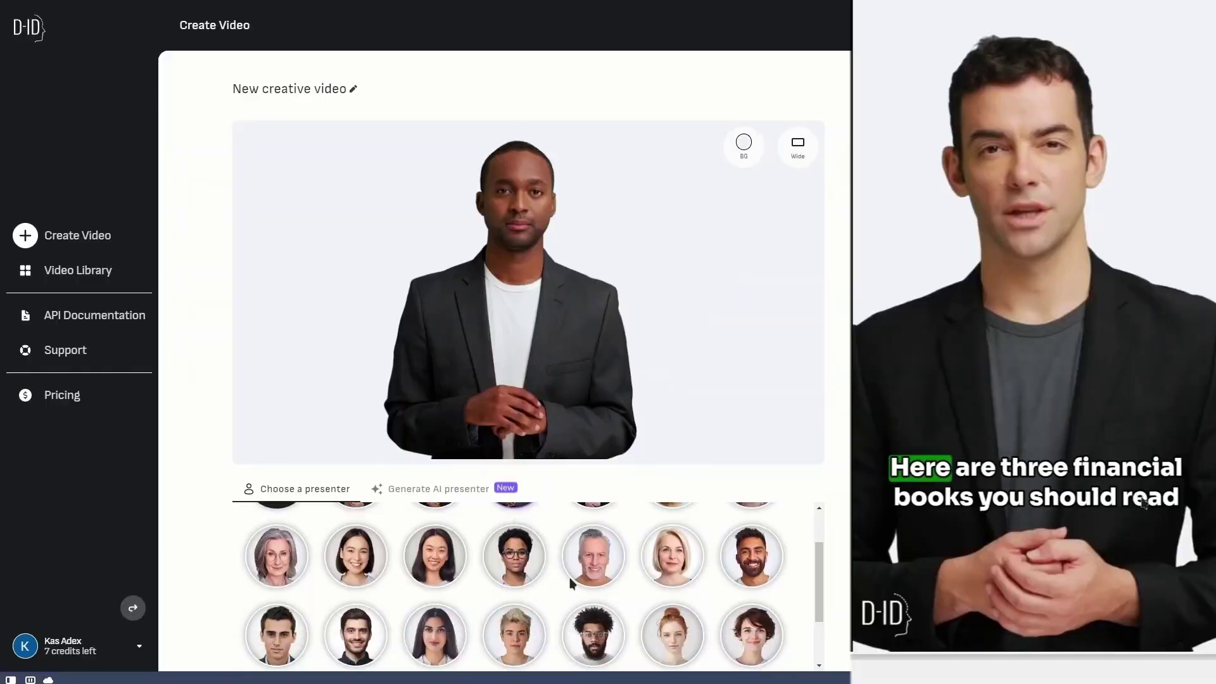
- Preview the grey-haired and curly-haired presenters, then pick the man in the black blazer
left_click(593, 556)
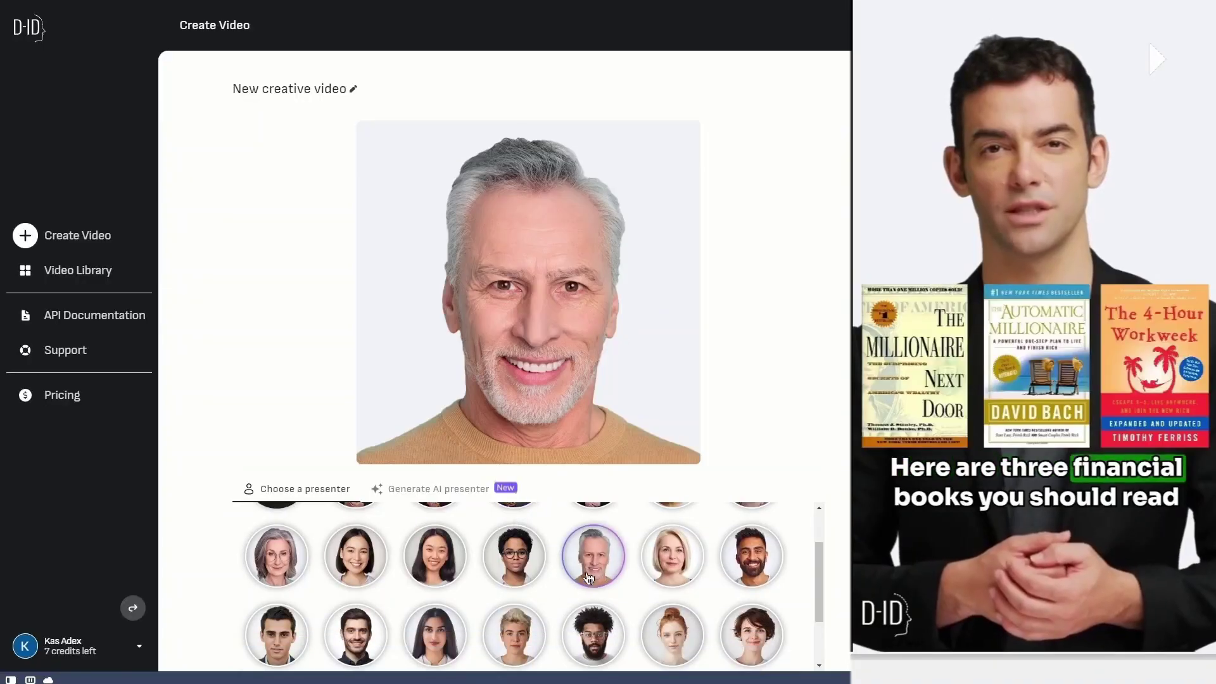
left_click(593, 632)
scroll(546, 609, "up", 2)
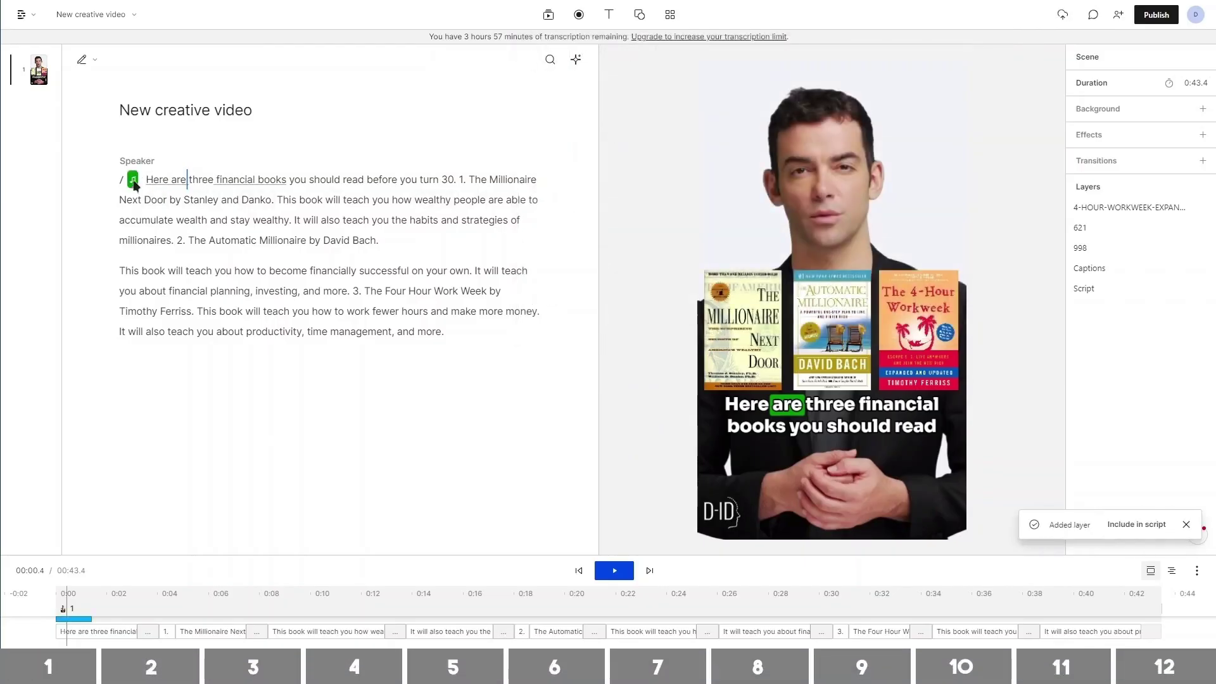
left_click_drag(134, 180, 188, 180)
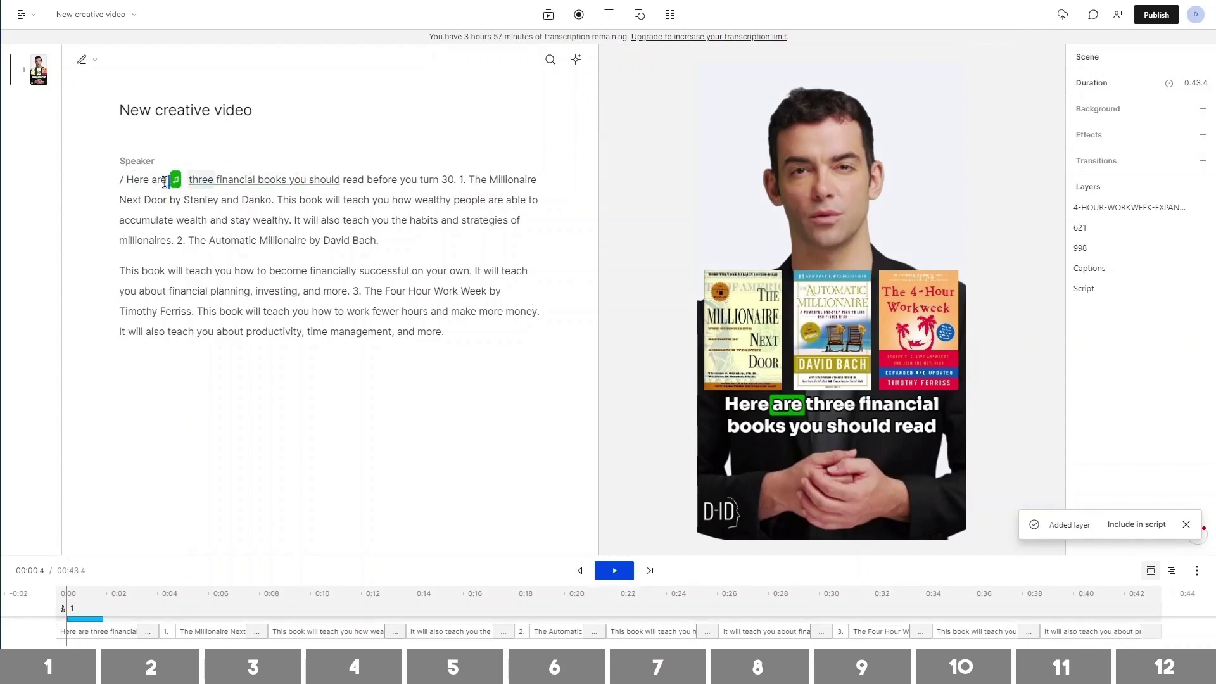
left_click(125, 180)
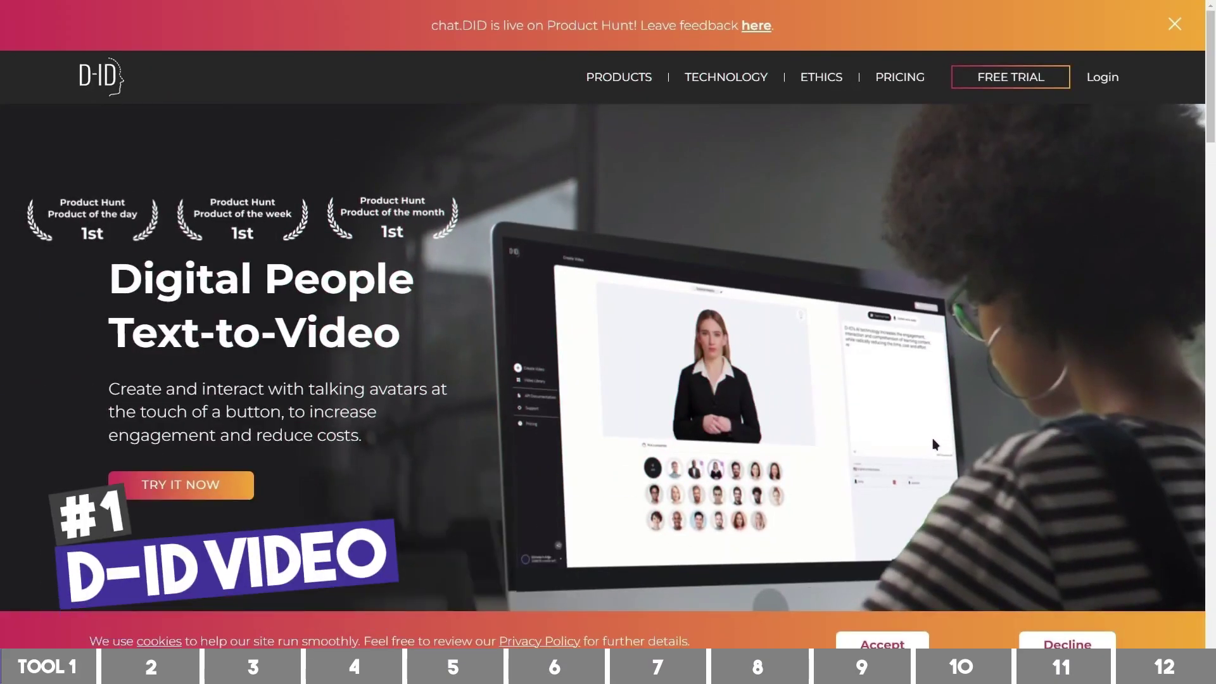
scroll(935, 447, "down", 5)
scroll(935, 447, "down", 5)
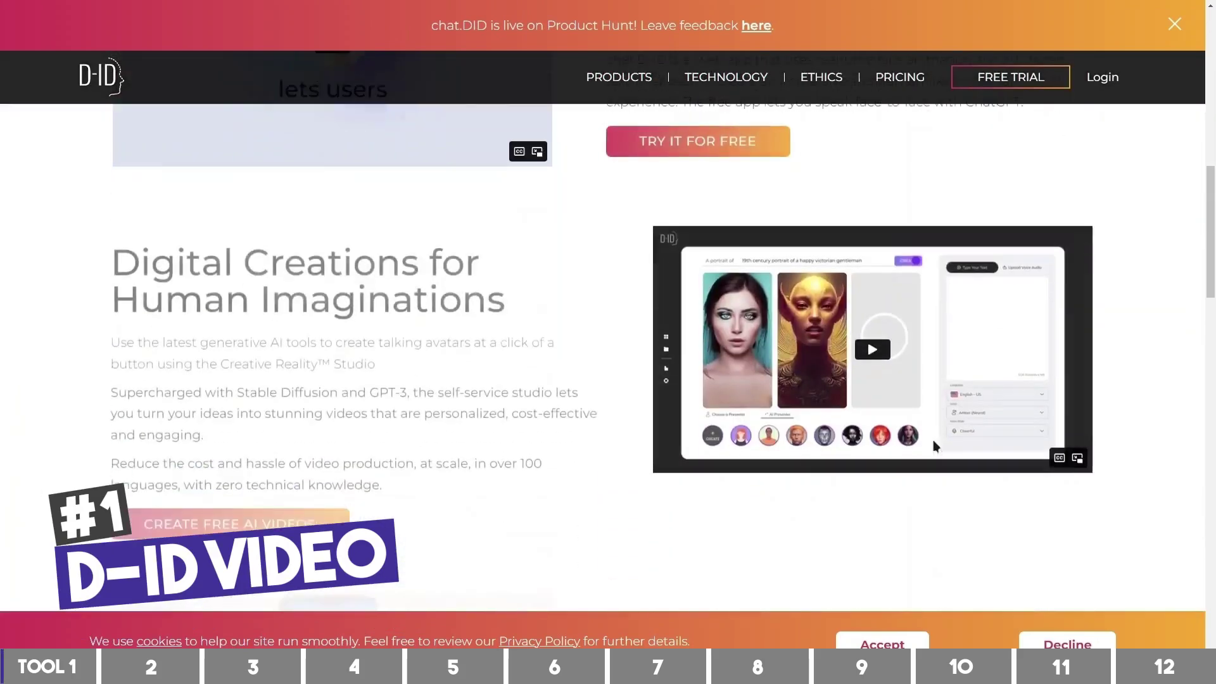
scroll(935, 448, "down", 5)
scroll(935, 447, "down", 5)
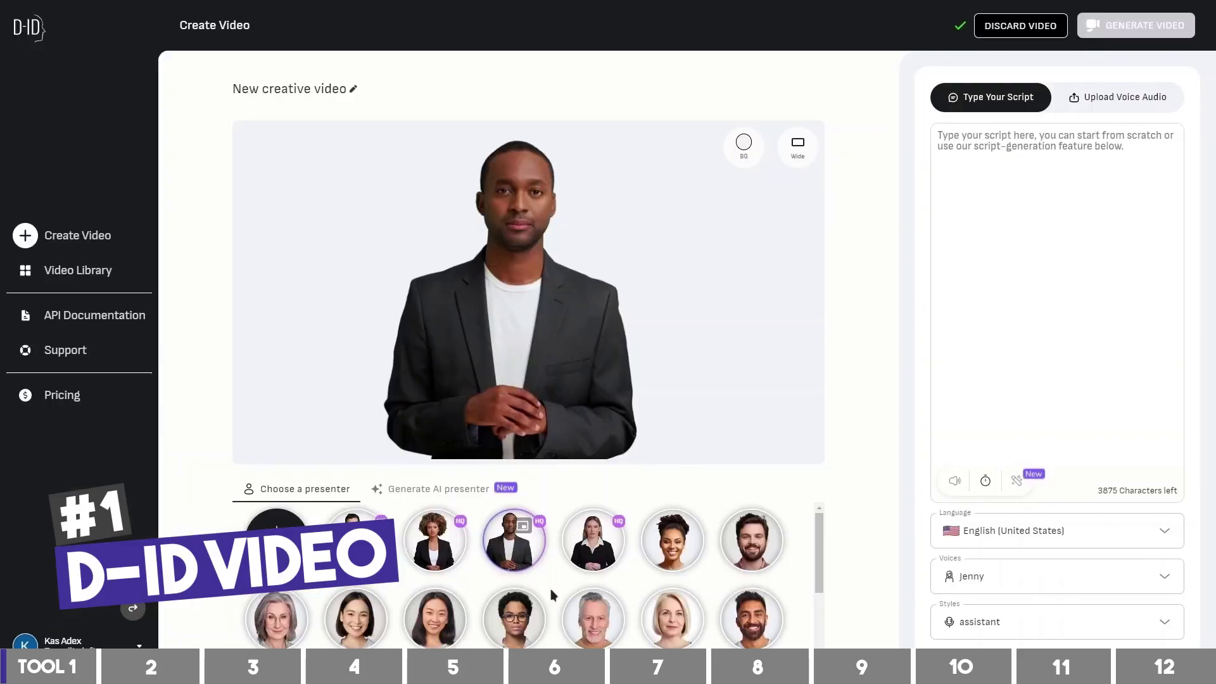
left_click(592, 555)
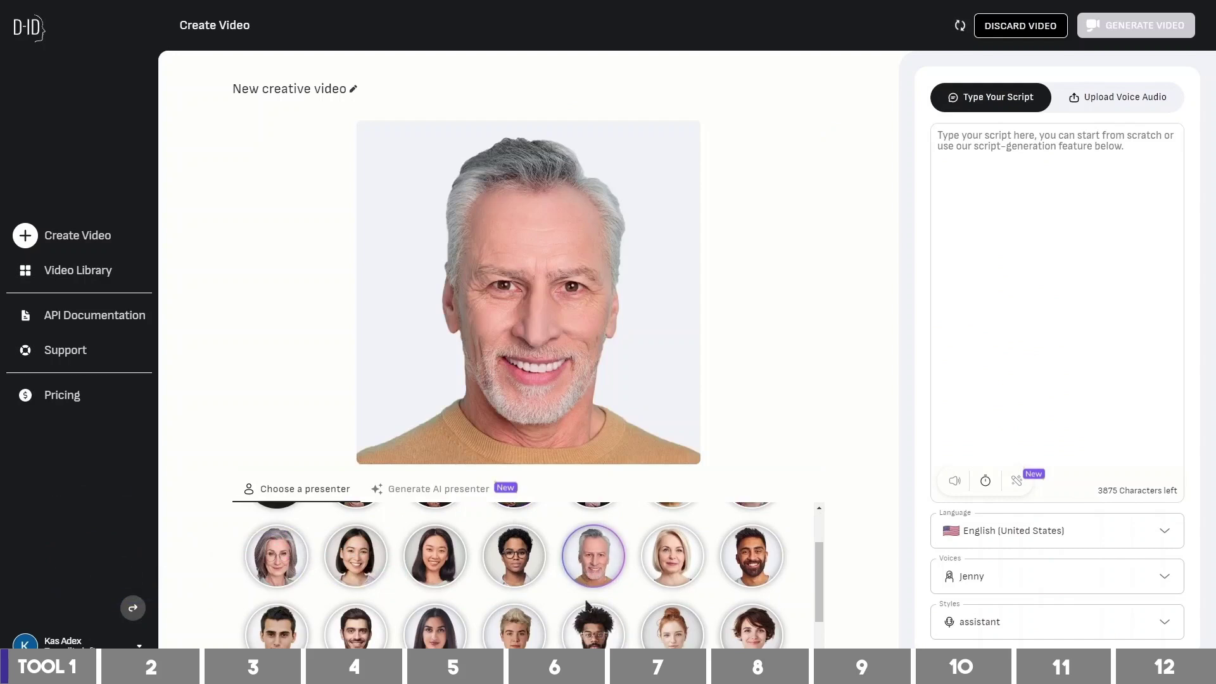
left_click(597, 635)
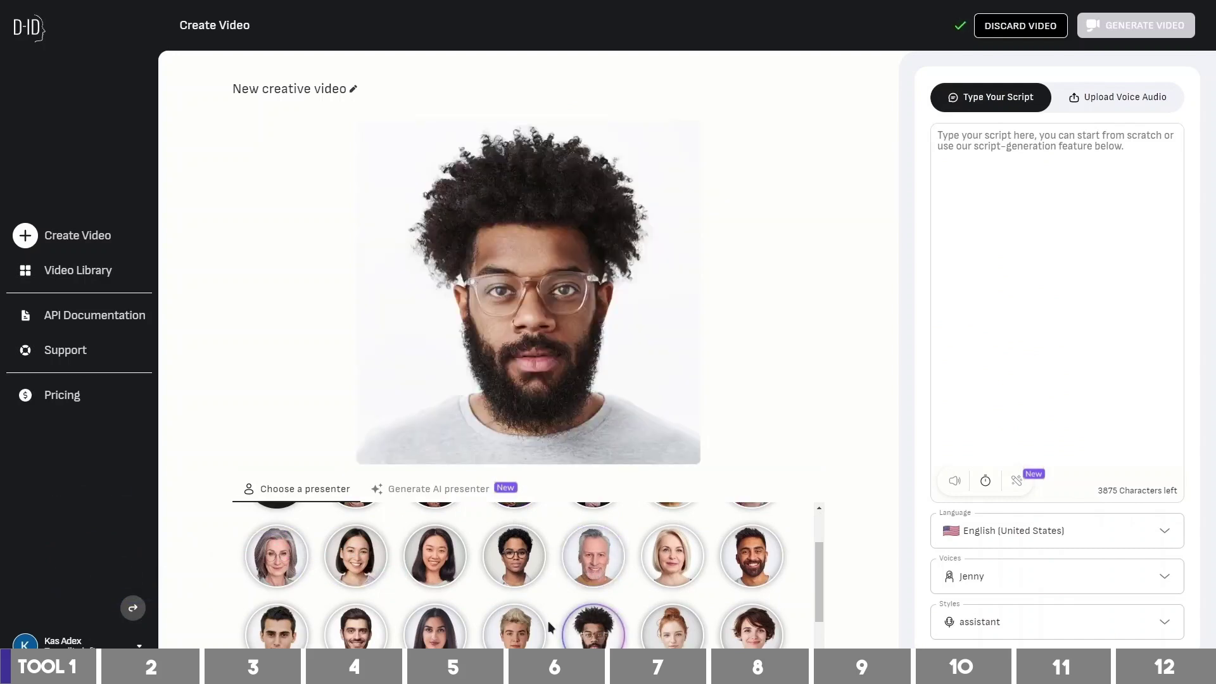
scroll(549, 627, "up", 3)
left_click(355, 539)
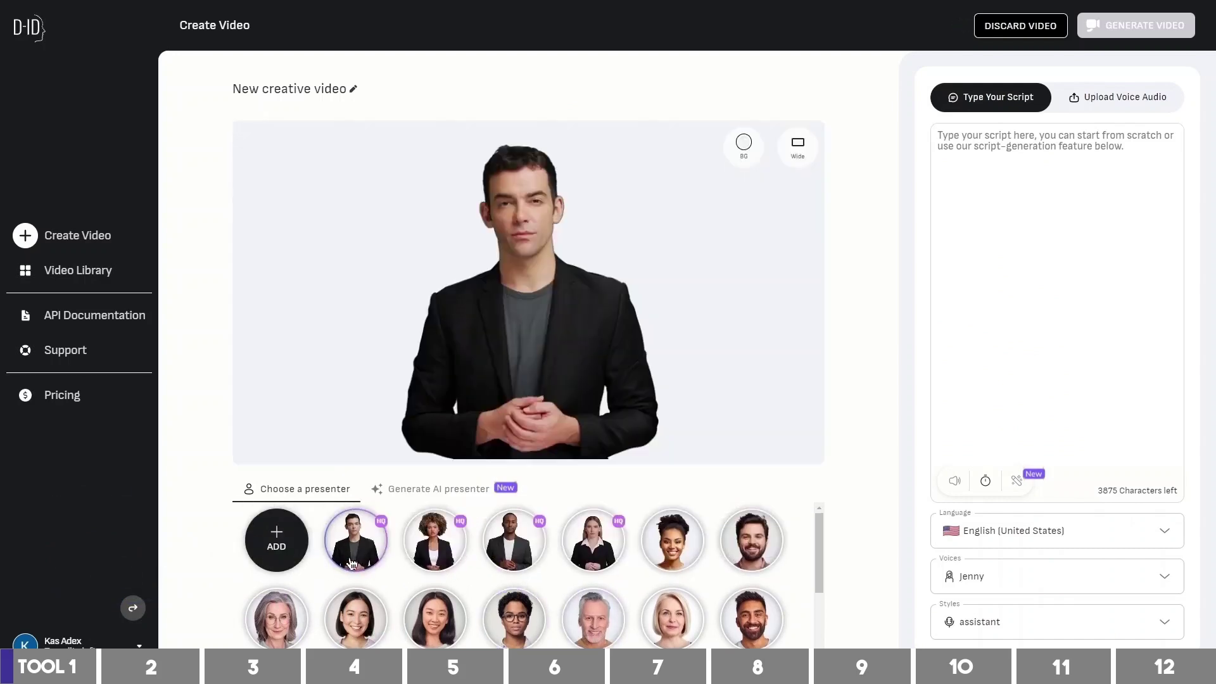
- Change the video aspect ratio to Vertical, passing through Square
left_click(800, 155)
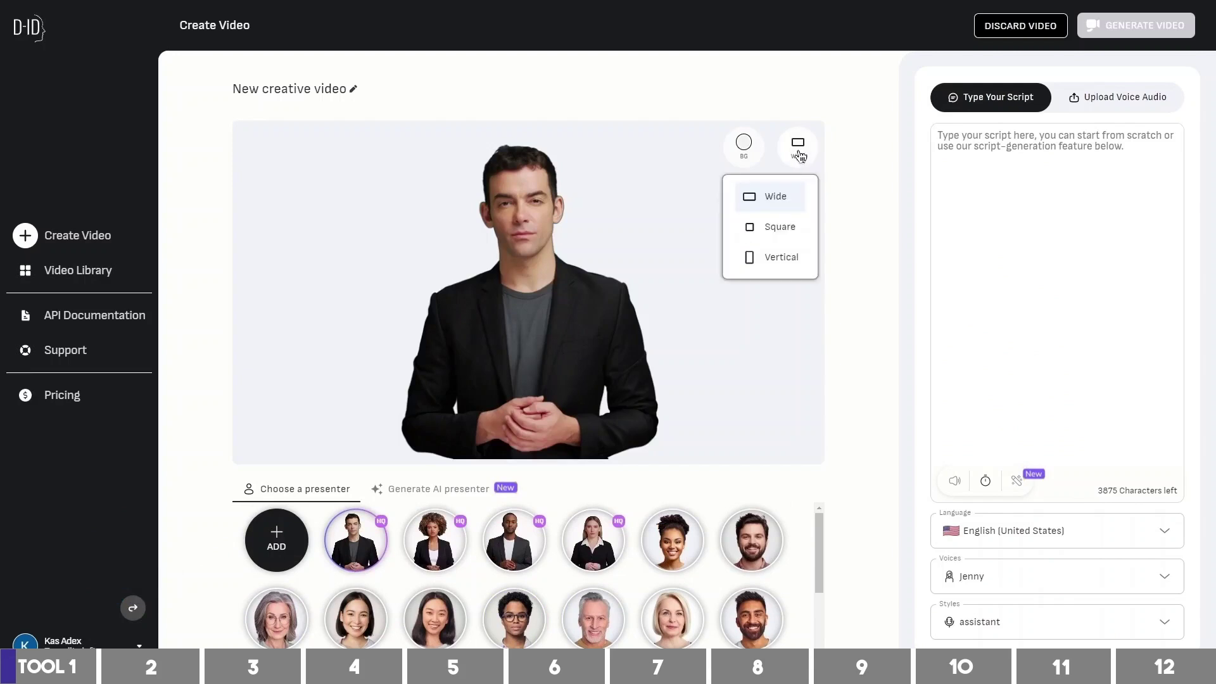
left_click(781, 226)
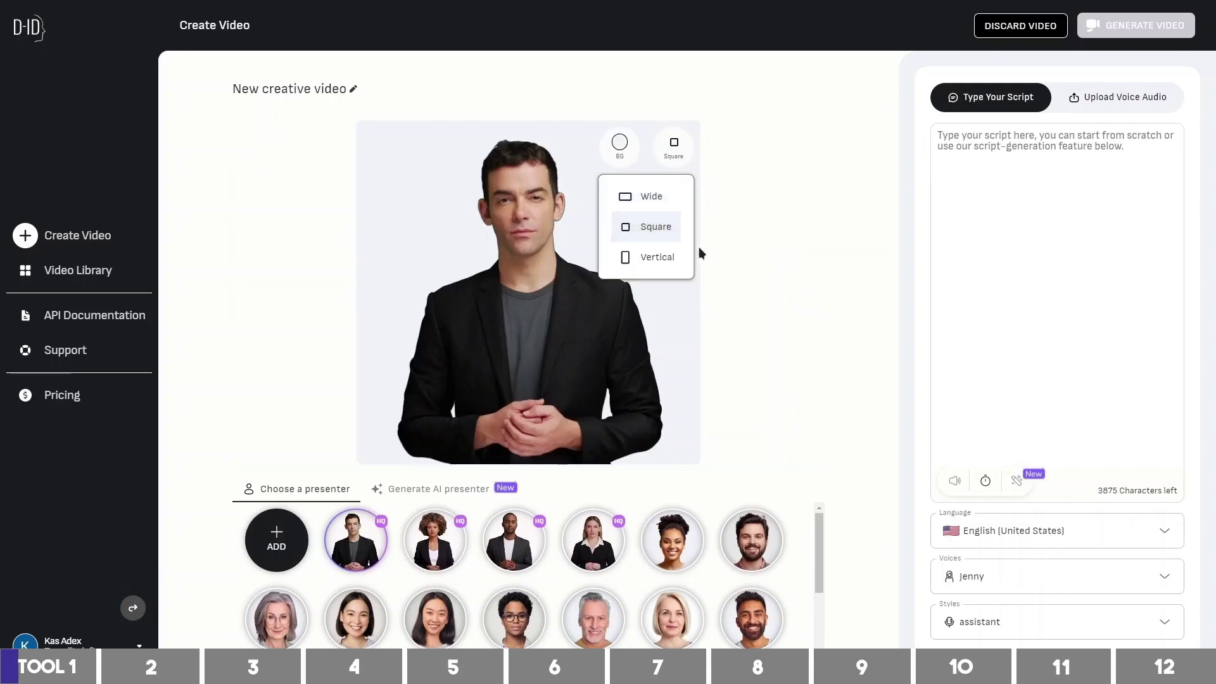
left_click(656, 257)
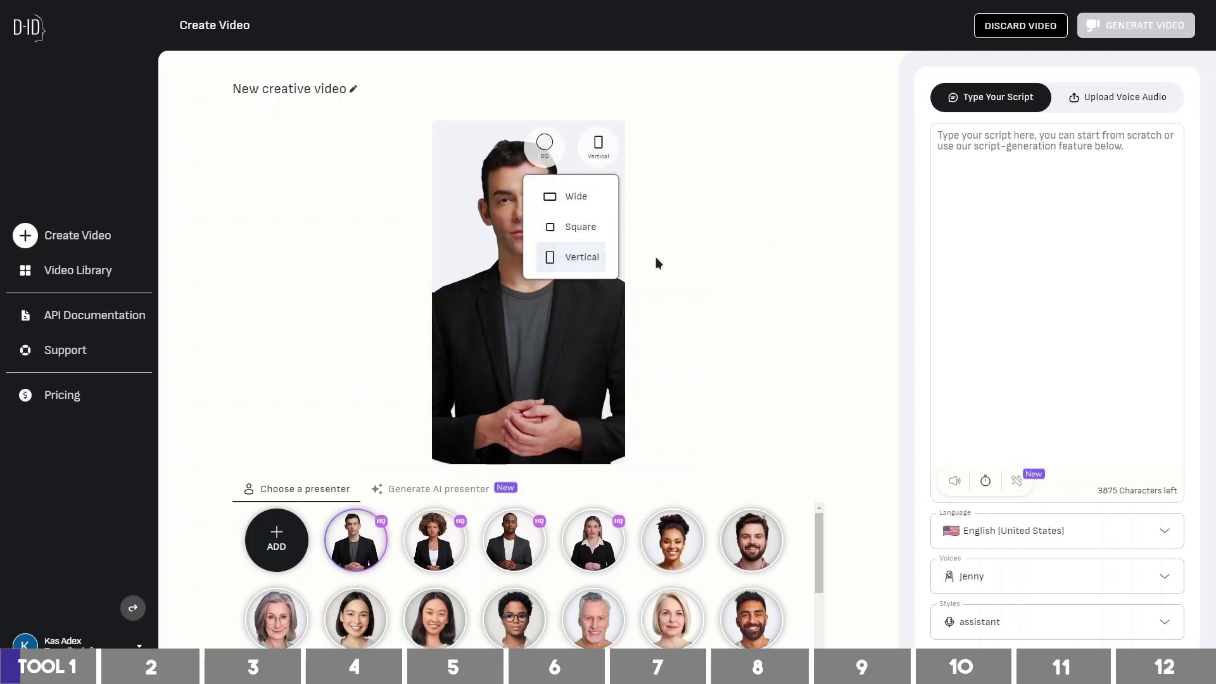
- Write a prompt about three financial books to read before 30 and let AI expand it
left_click(1060, 224)
type("3 financial books")
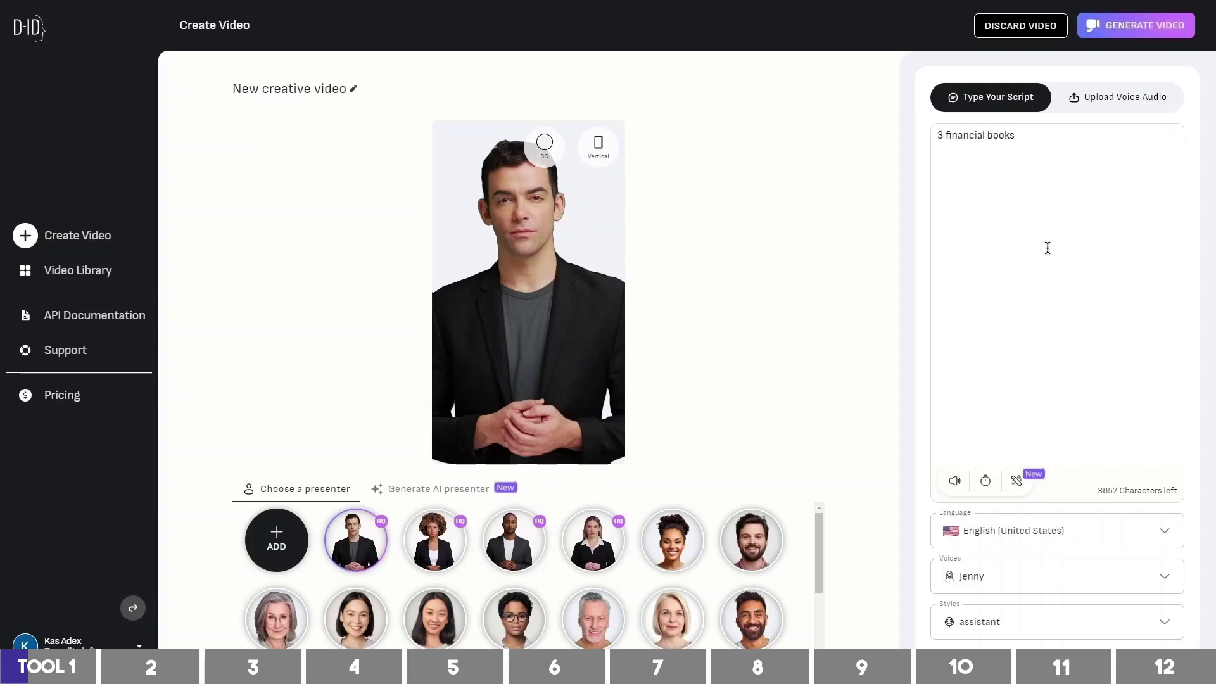
type(" you should read before 30 and ")
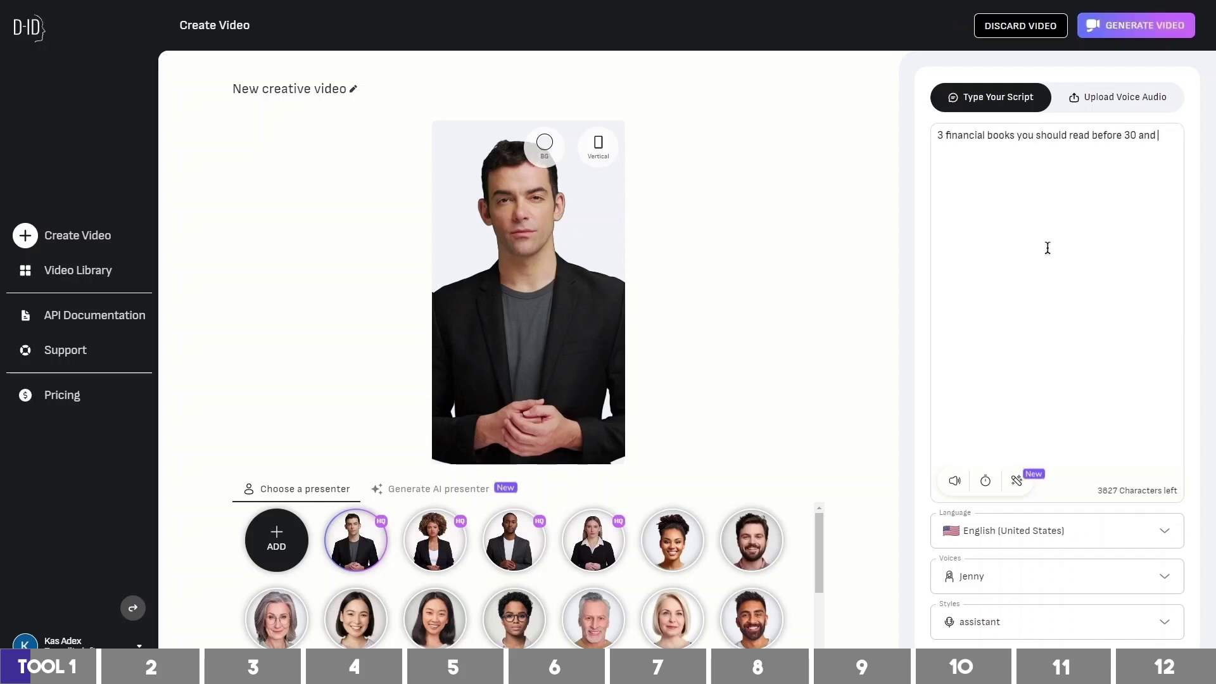
type("what they will teach you about money.")
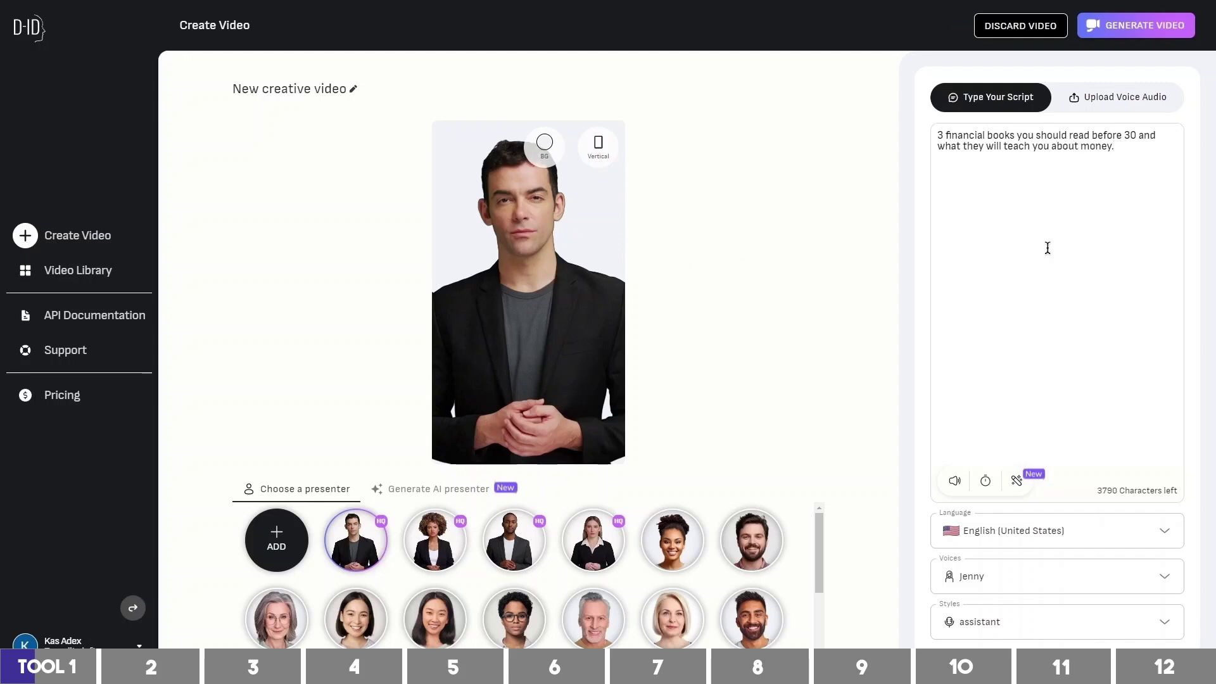
left_click(1017, 480)
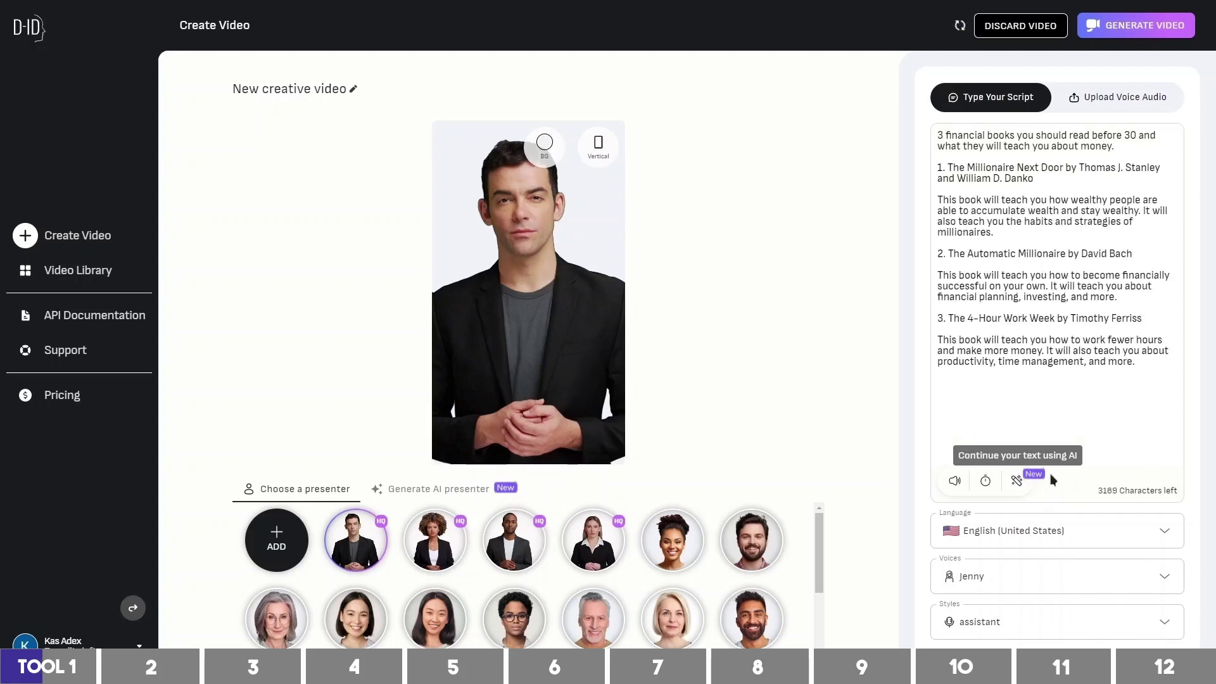
- Try the Tony voice, then set the narration to Christopher in English (United States)
left_click(1052, 531)
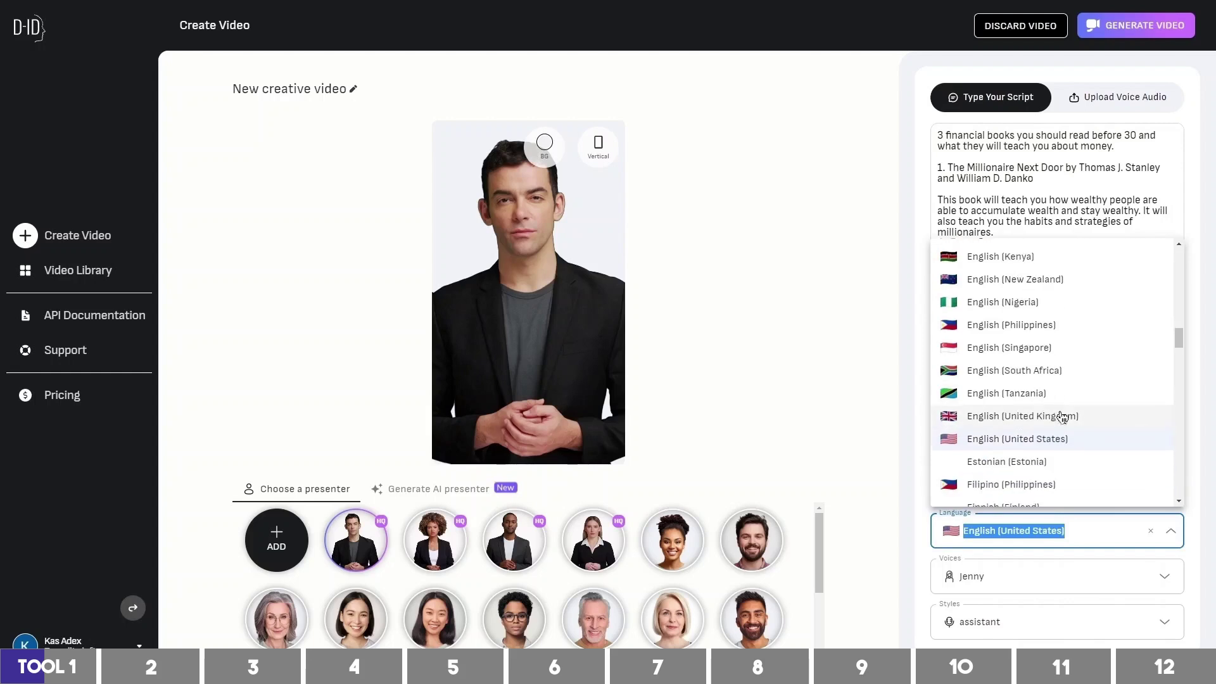
left_click(1090, 577)
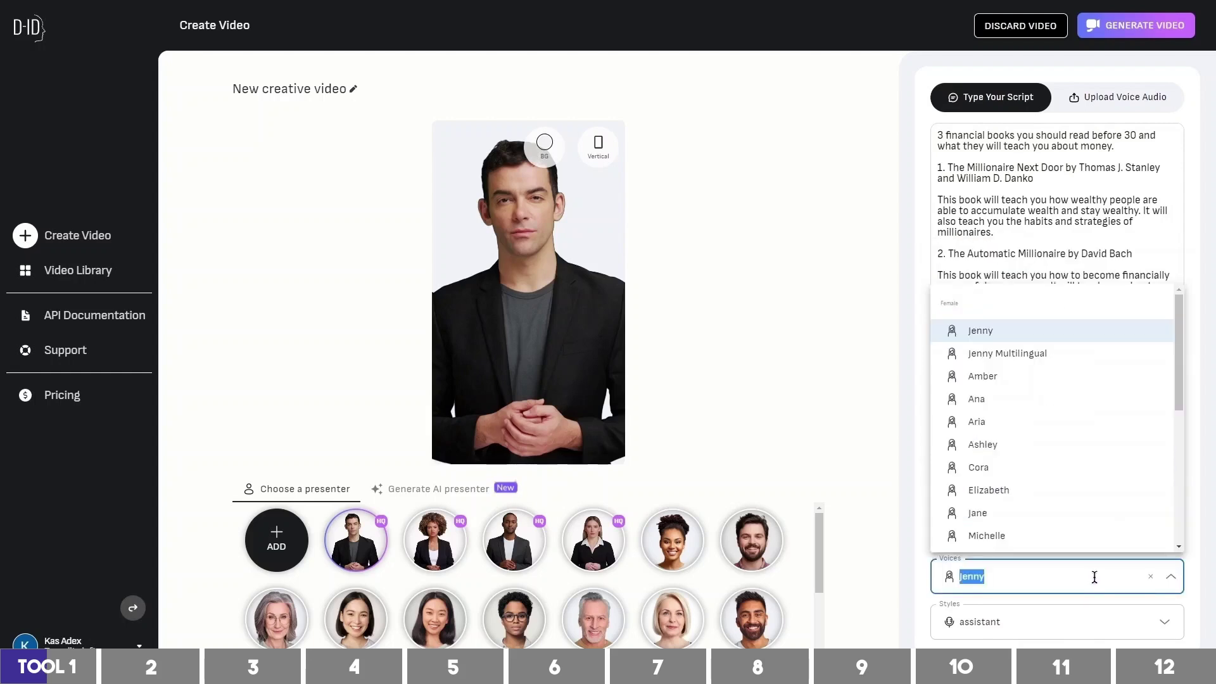
scroll(1040, 447, "down", 5)
left_click(1025, 537)
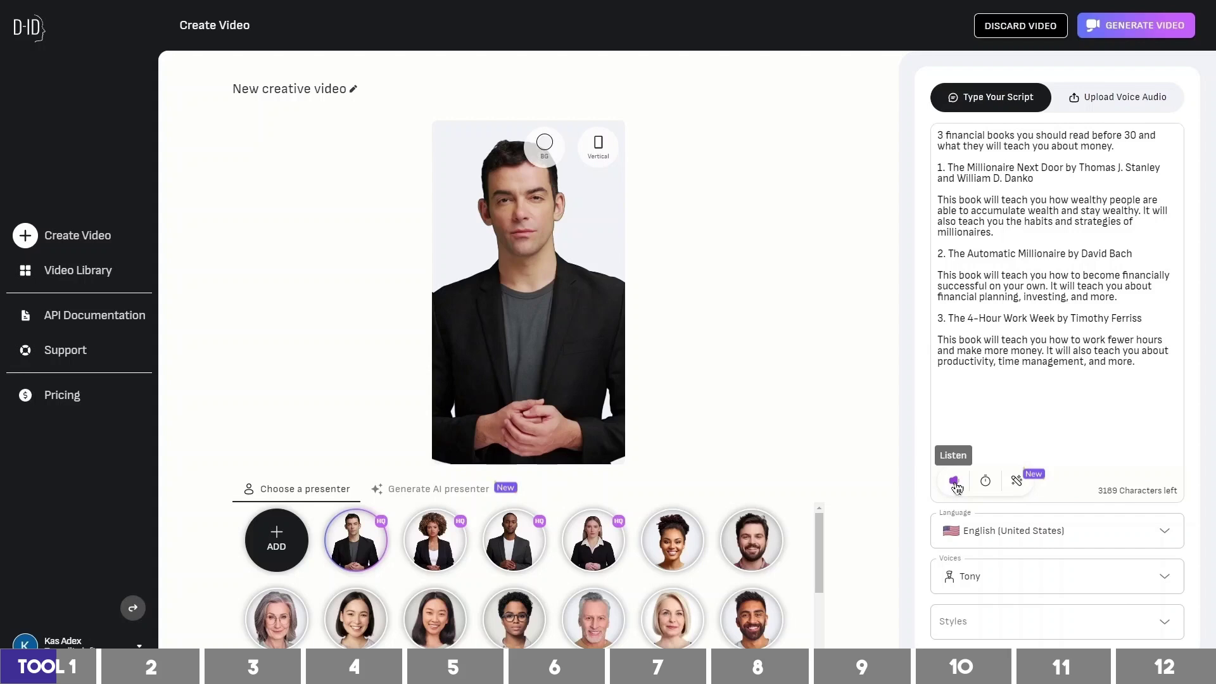
left_click(1015, 576)
left_click(954, 409)
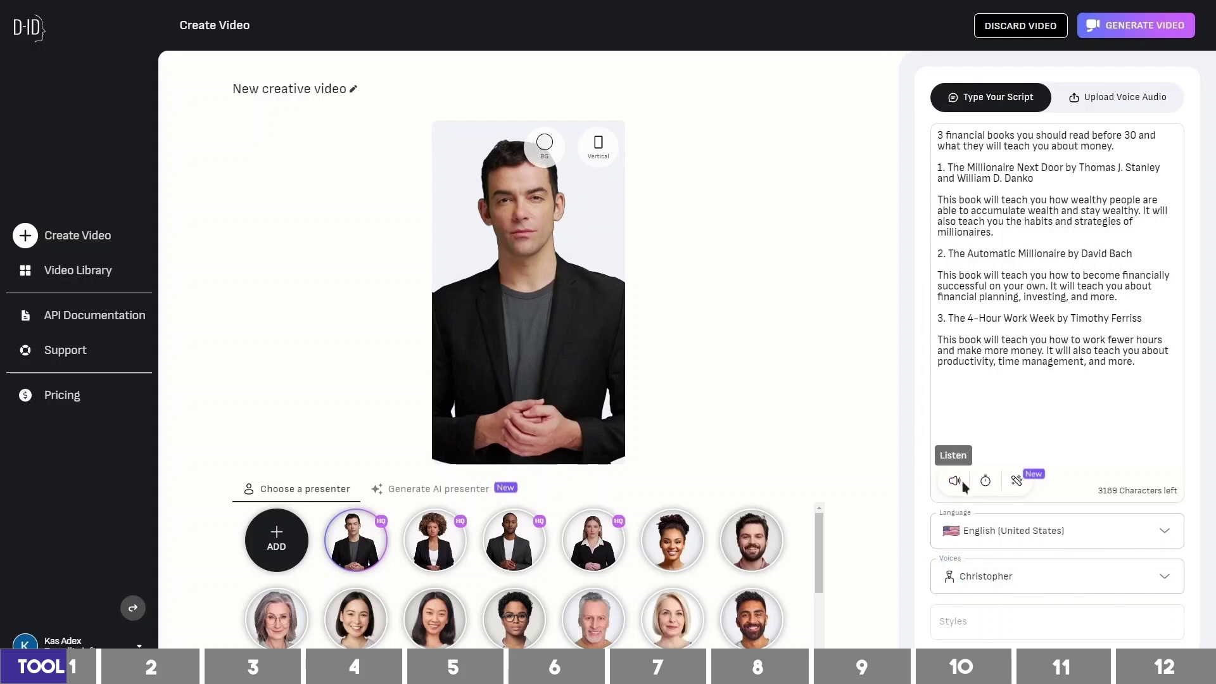
- Trim the opening to 'Here are 3 financial books you should read before you turn 30'
left_click(938, 135)
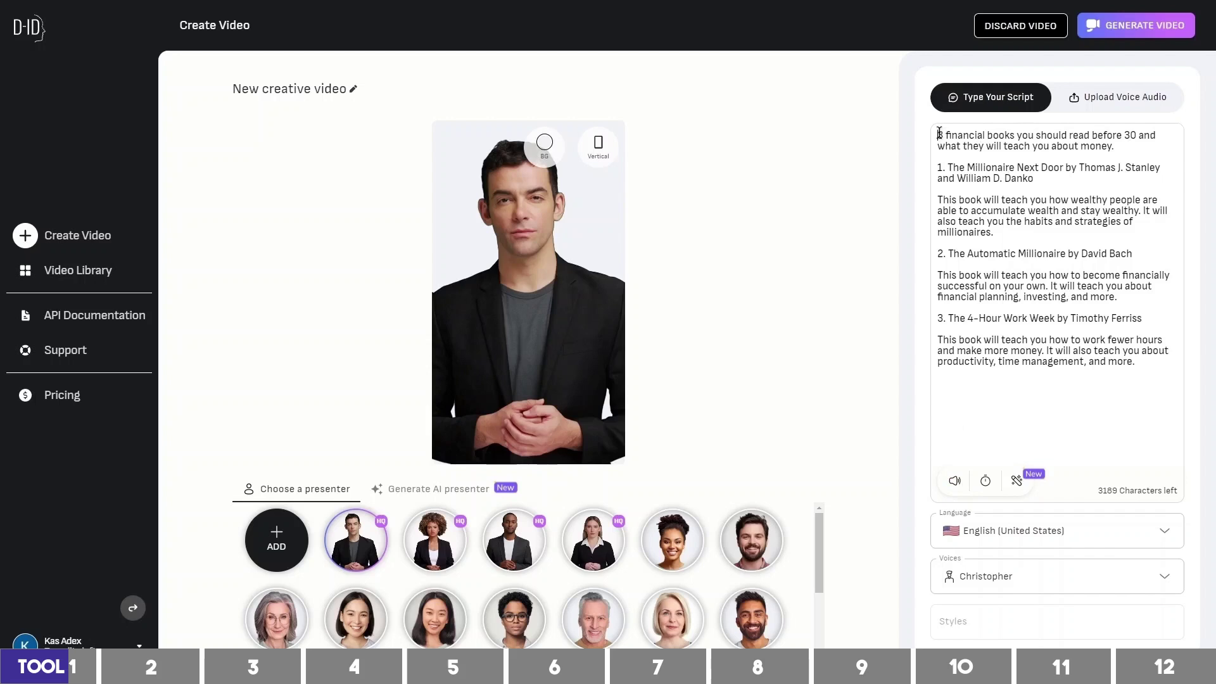
type("Here are")
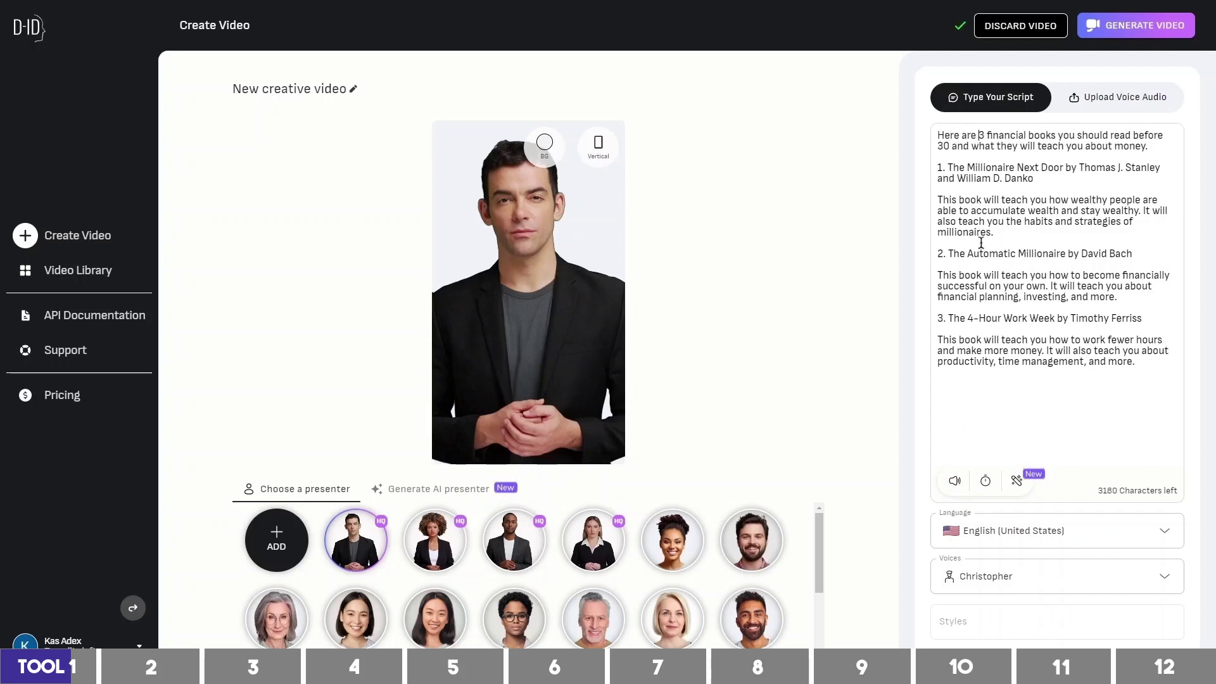
left_click_drag(952, 145, 1149, 147)
key("BackSpace")
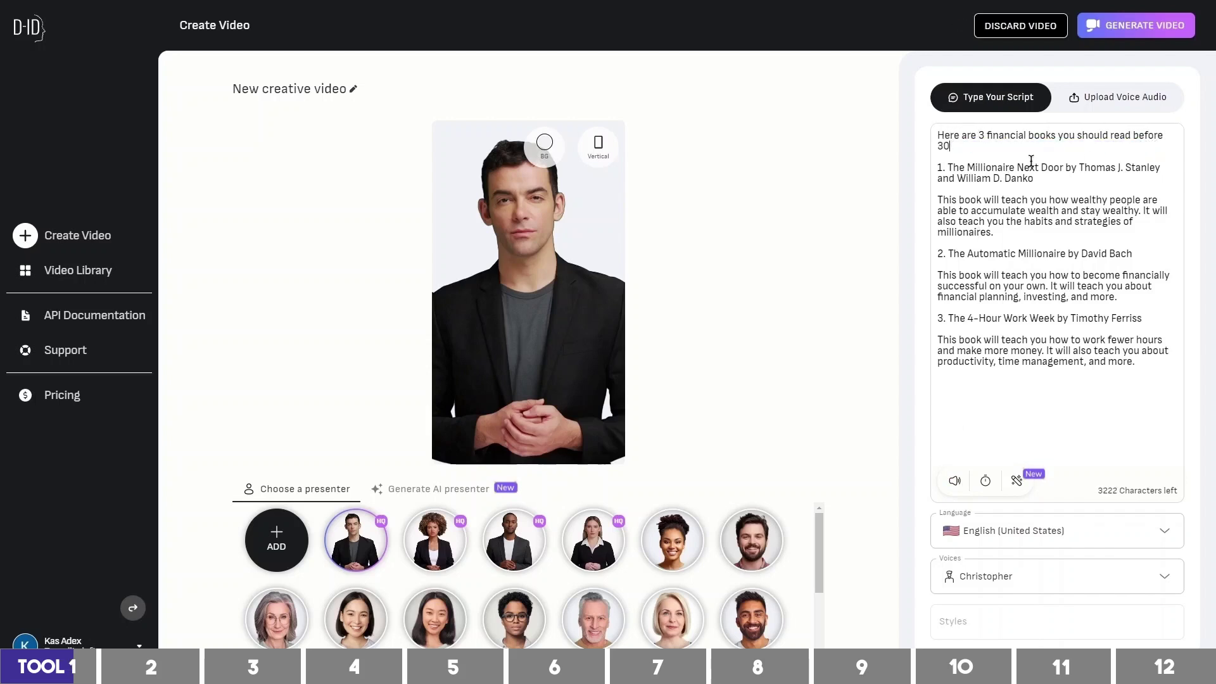
type(".you turn 30.")
- Switch the narration voice to Davis and preview the narrated script
left_click(991, 576)
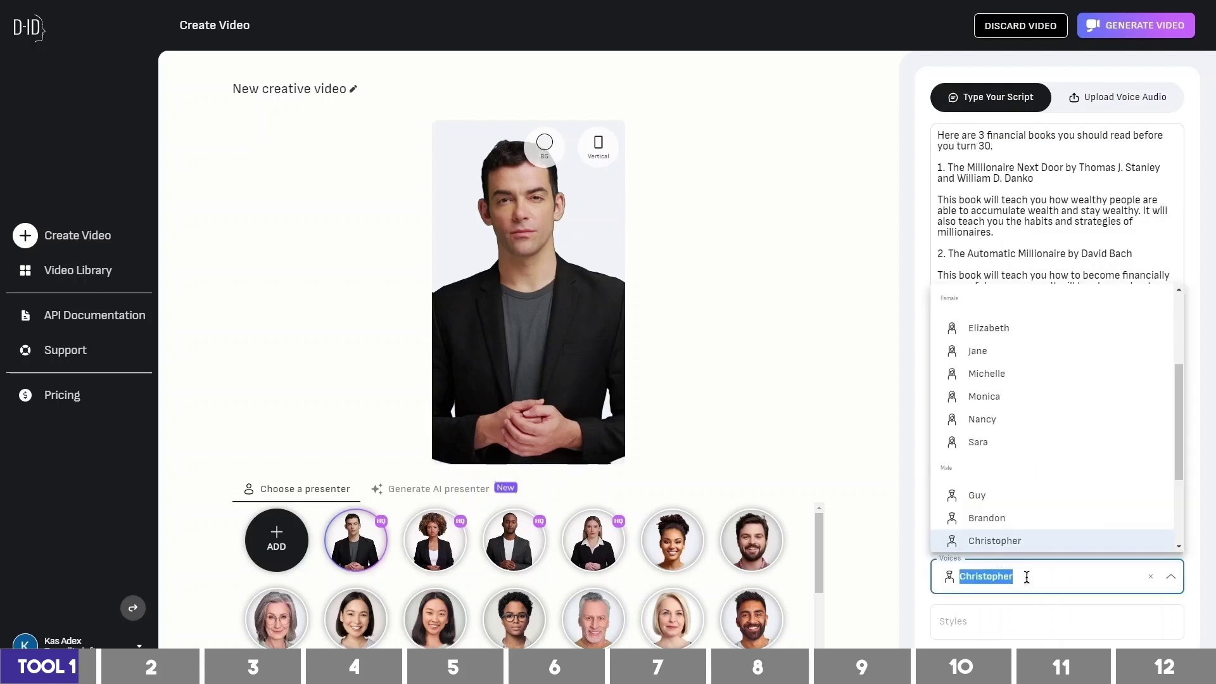
scroll(1026, 475, "down", 3)
left_click(1027, 499)
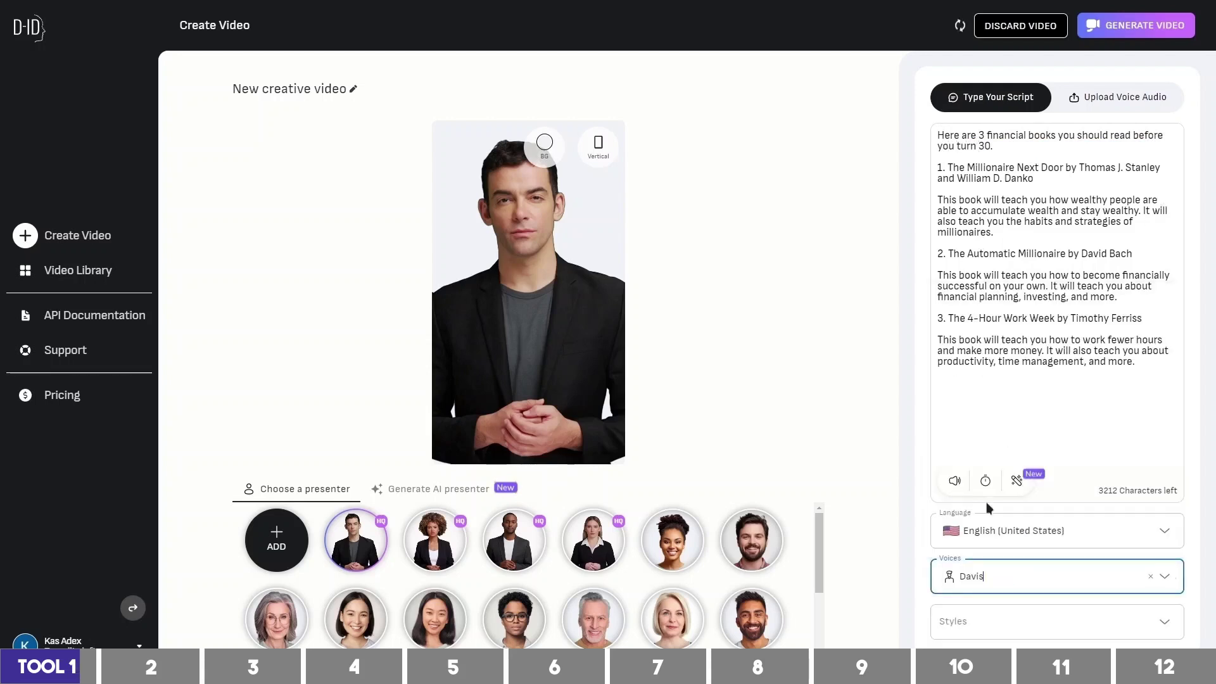
left_click(957, 482)
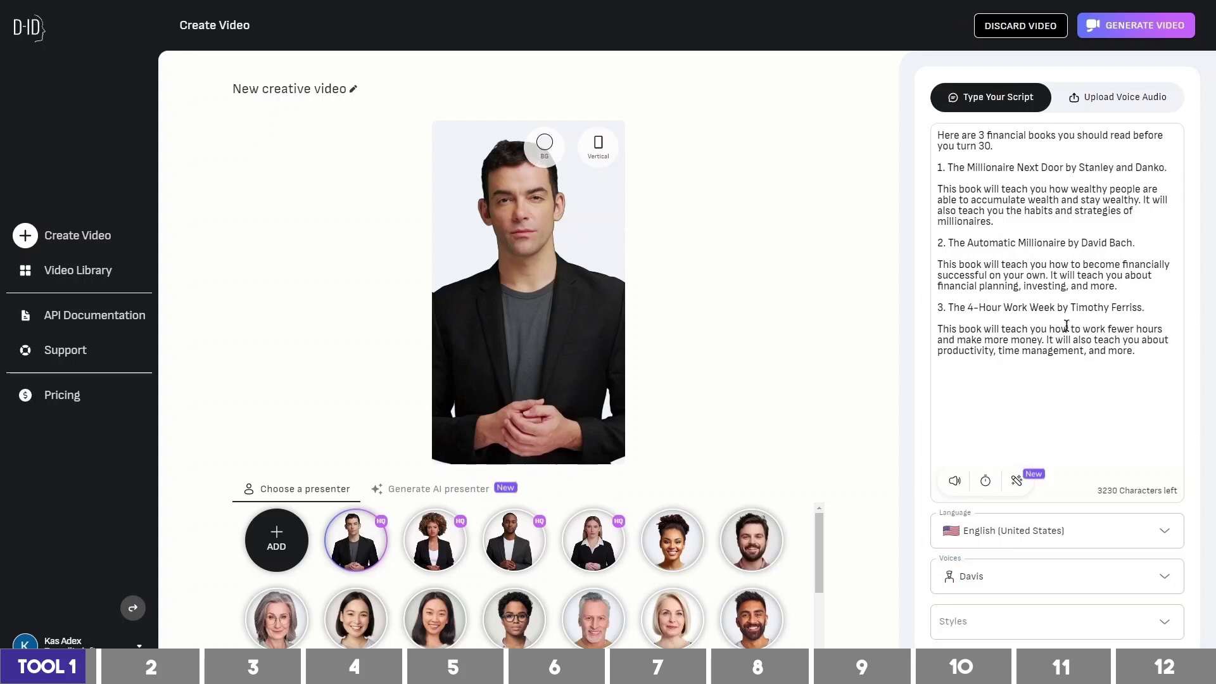
key("ctrl+a")
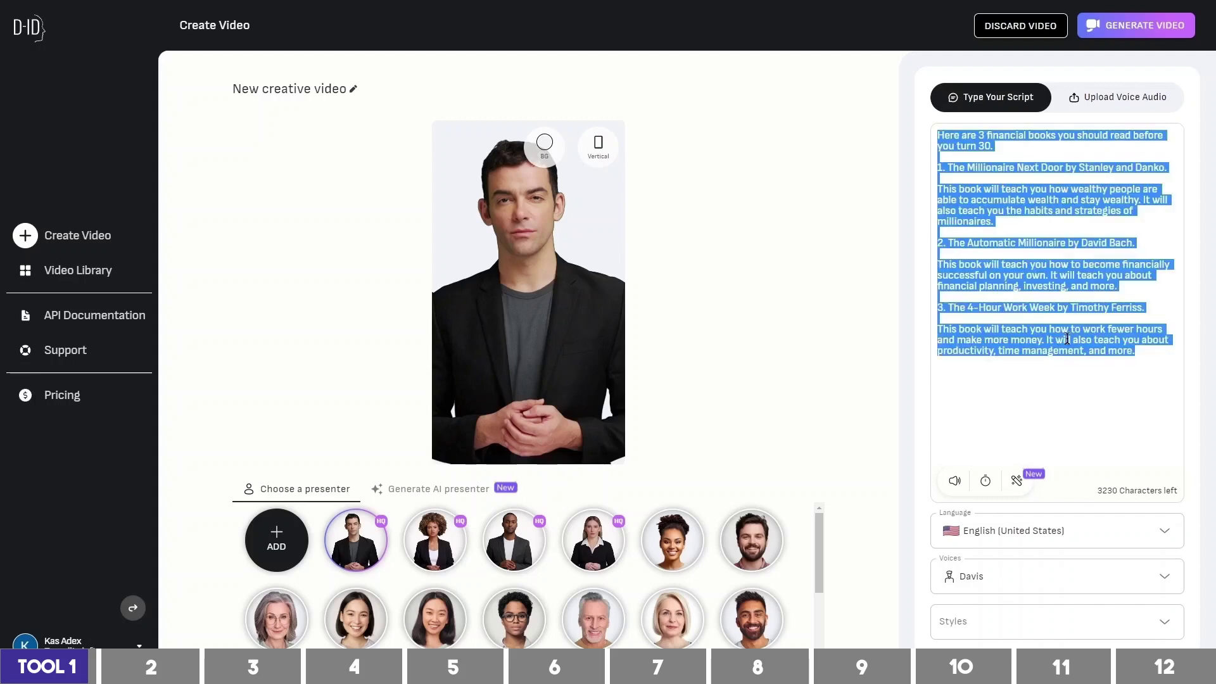
left_click(1068, 367)
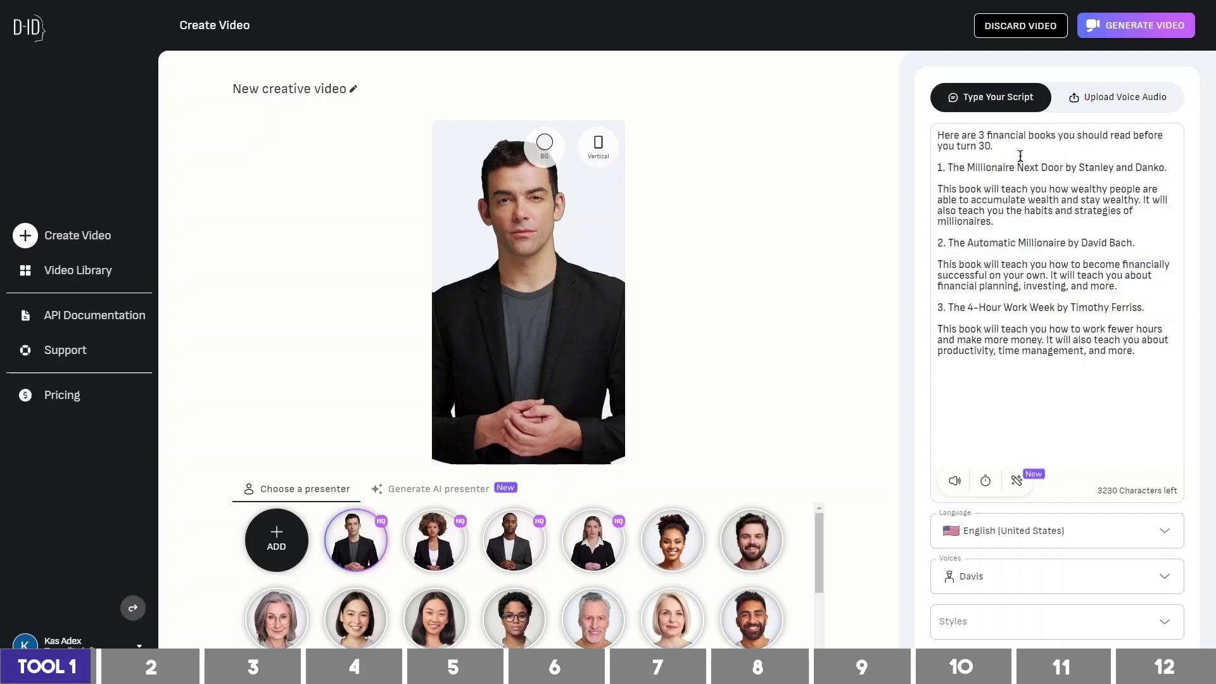
- Render the 44-second avatar video of the presenter reading the financial books script
left_click(1152, 32)
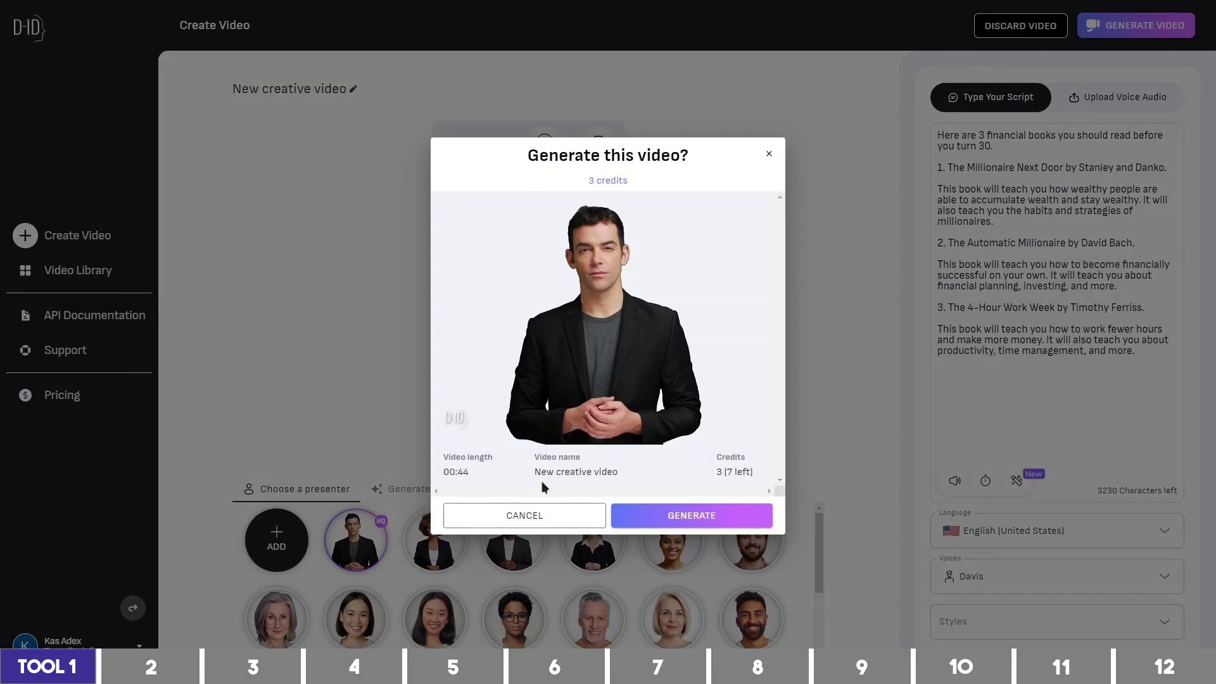
left_click(691, 515)
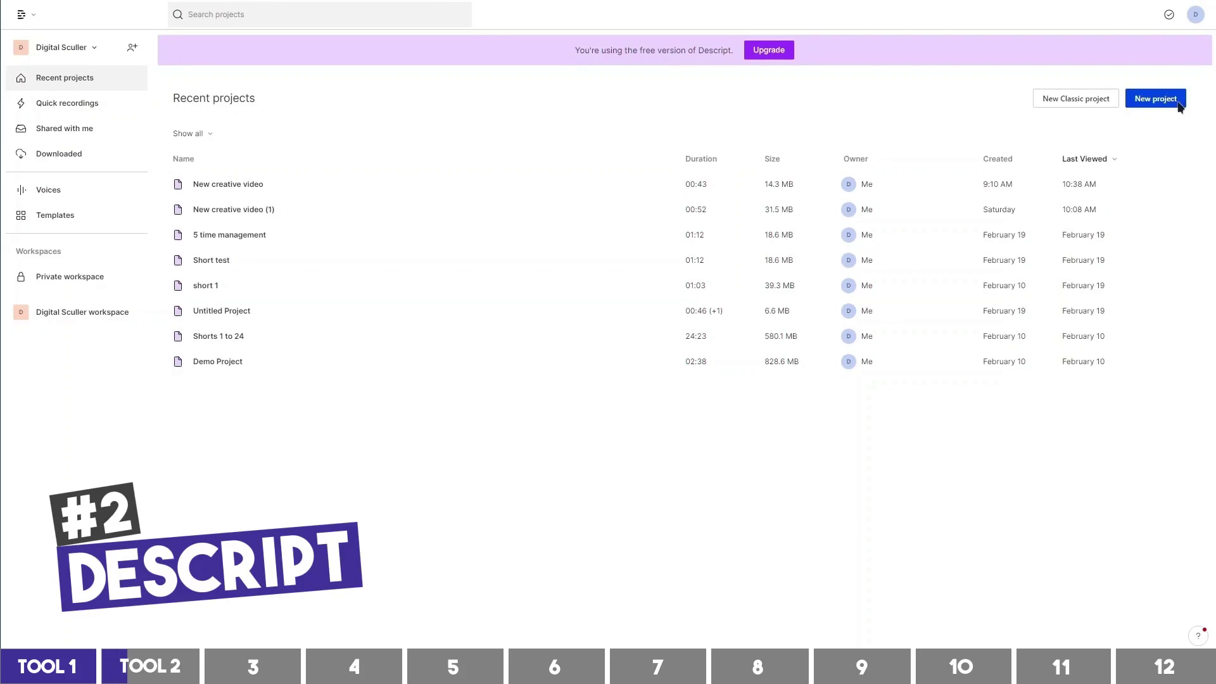
- Create a new Descript project by transcribing New creative video.mp4
left_click(1156, 99)
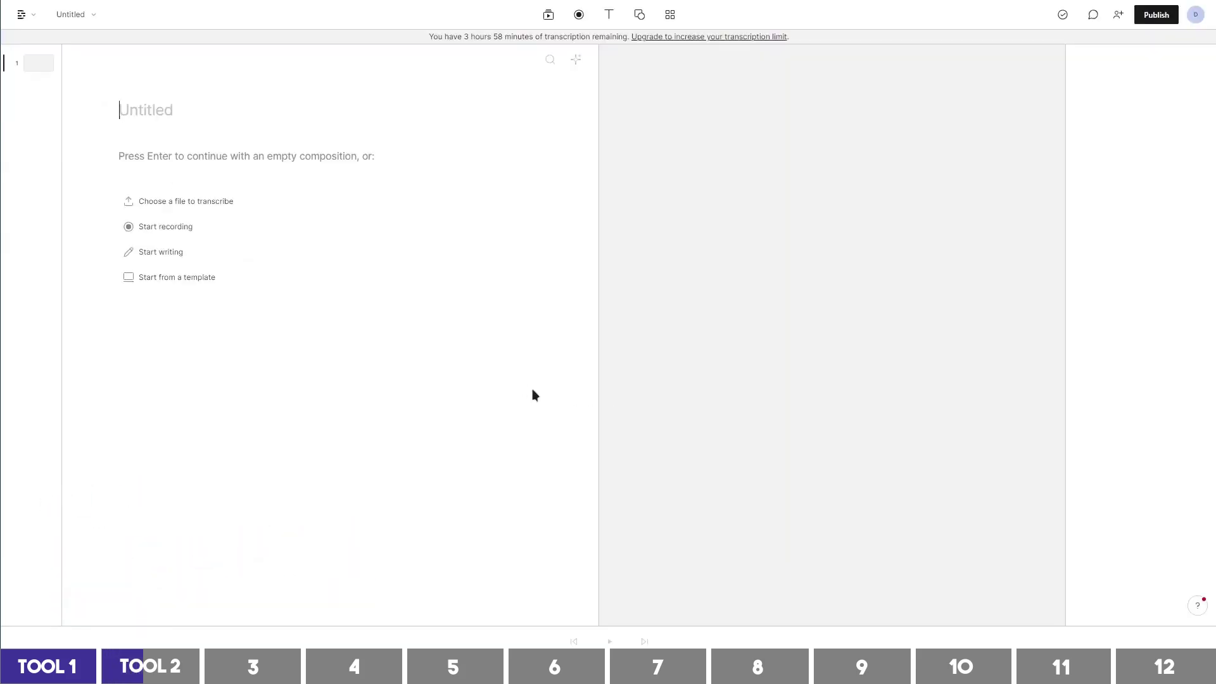
left_click(251, 204)
double_click(127, 167)
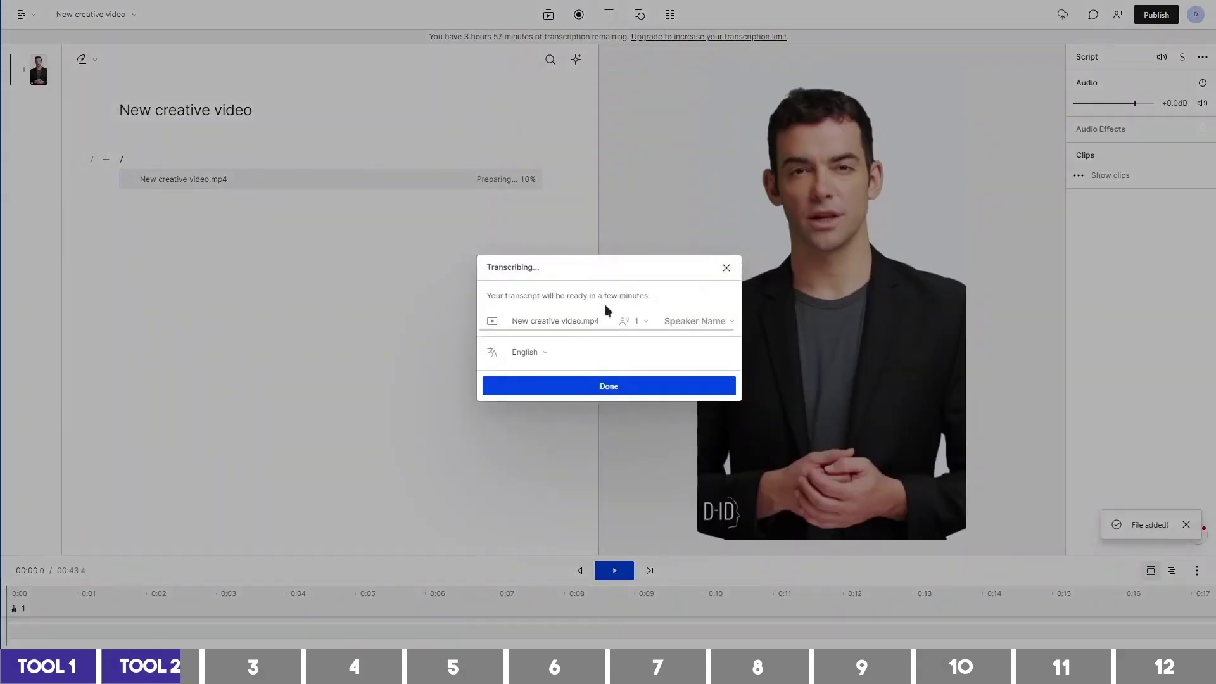
left_click(614, 386)
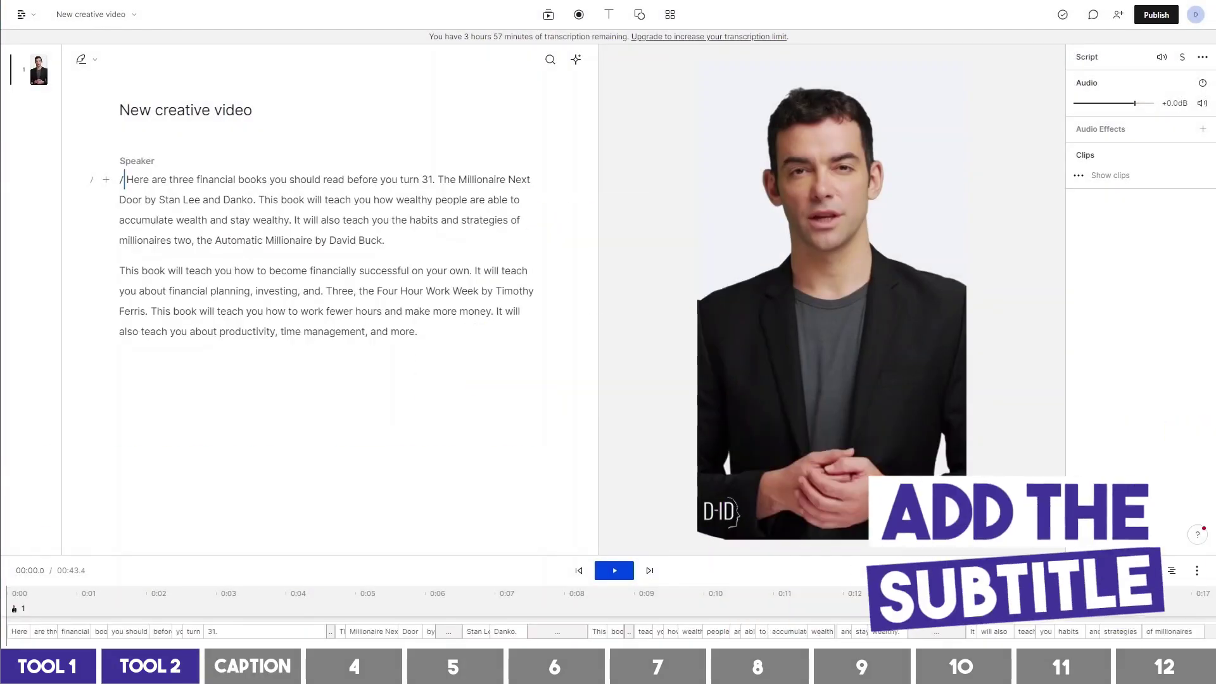
- Add live captions to the video and check them from the opening words
left_click(609, 15)
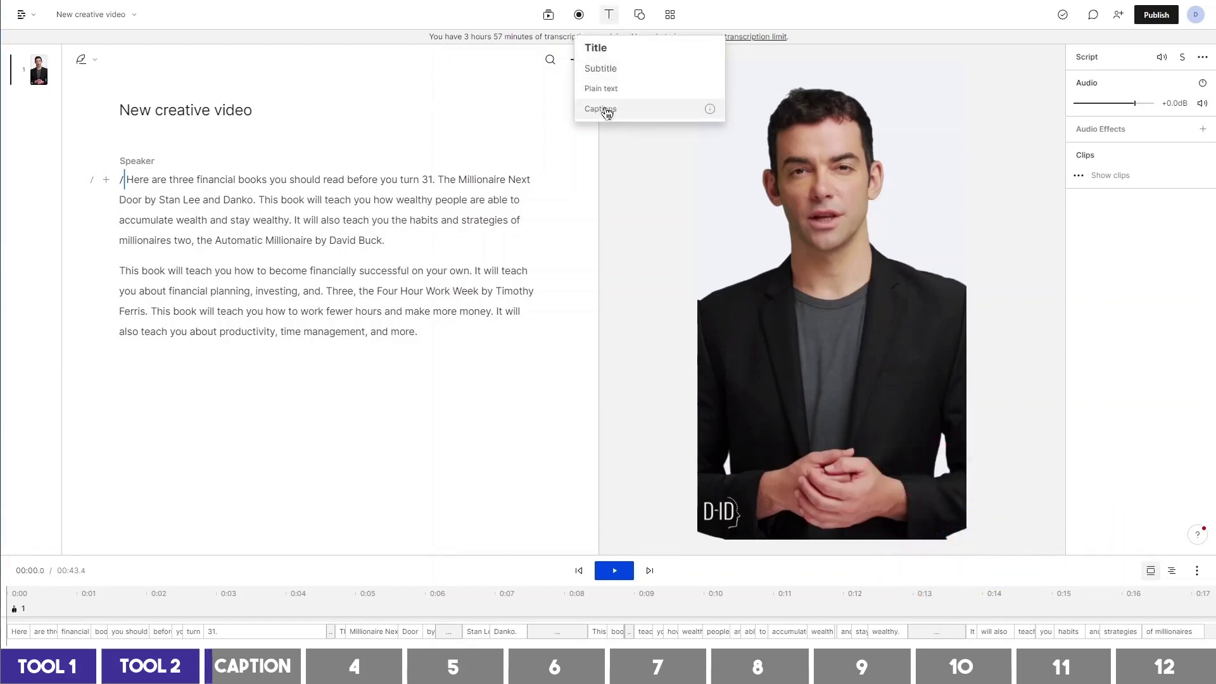
left_click(647, 110)
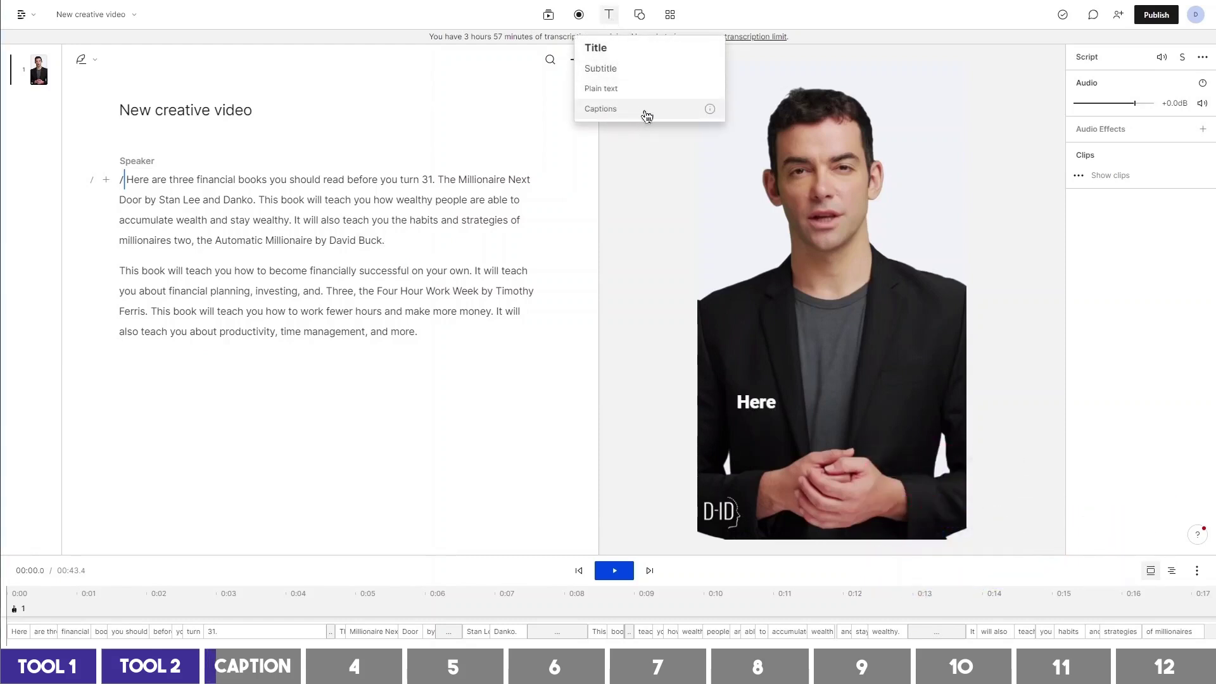
left_click(614, 570)
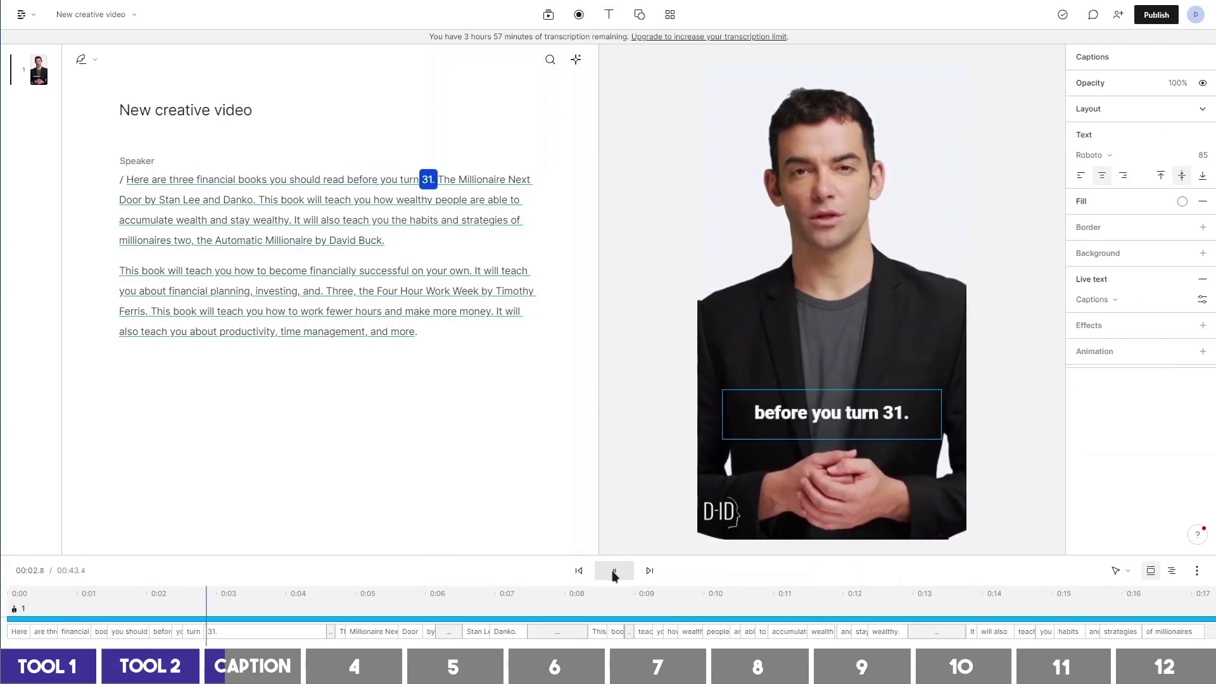
left_click(613, 570)
left_click(195, 180)
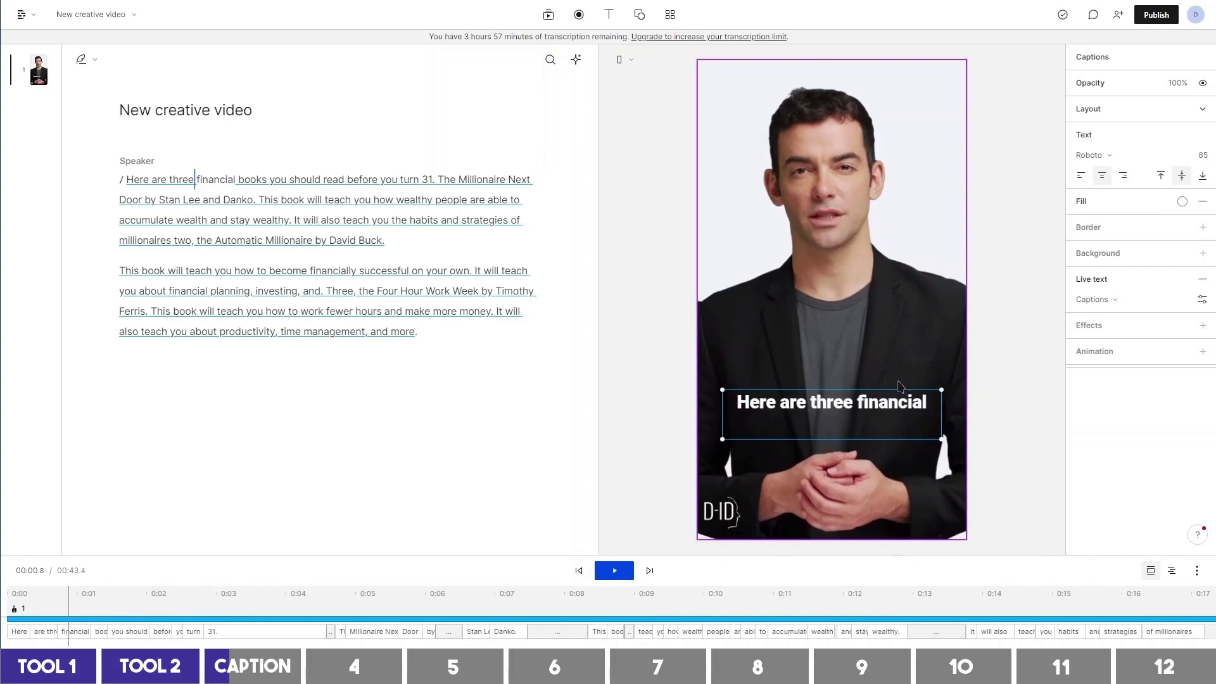
- Style captions as Karaoke: future words 100% opaque white, active-word background green
left_click(1204, 303)
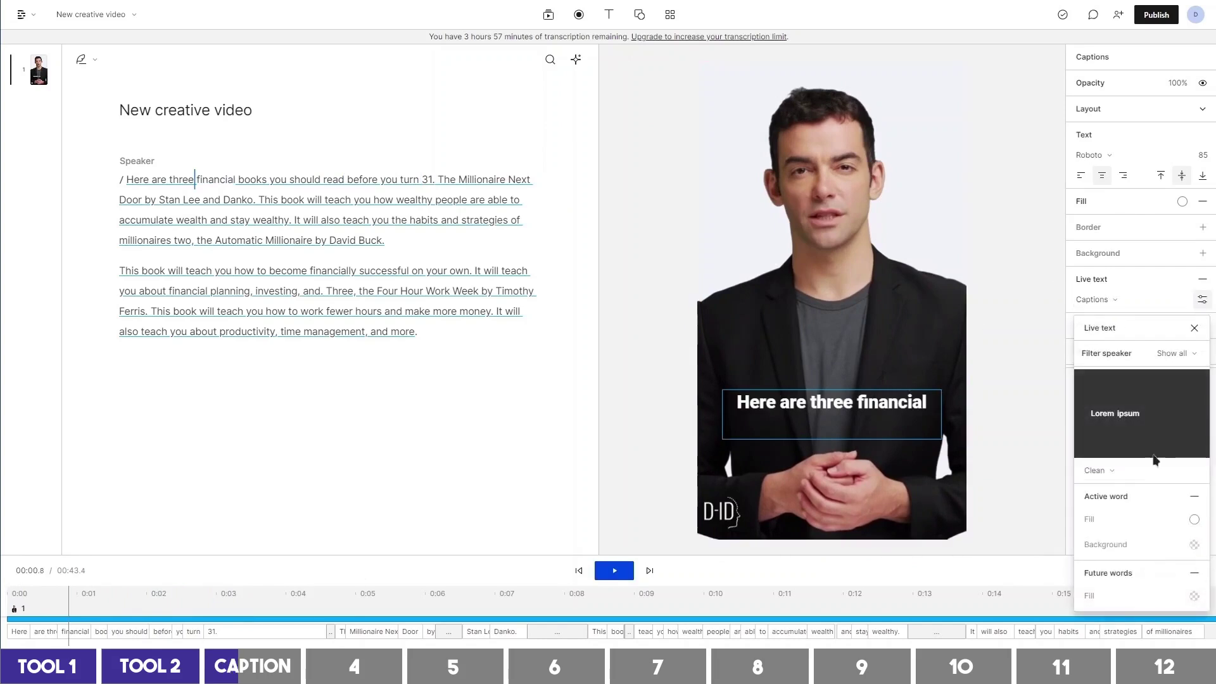
left_click(1131, 476)
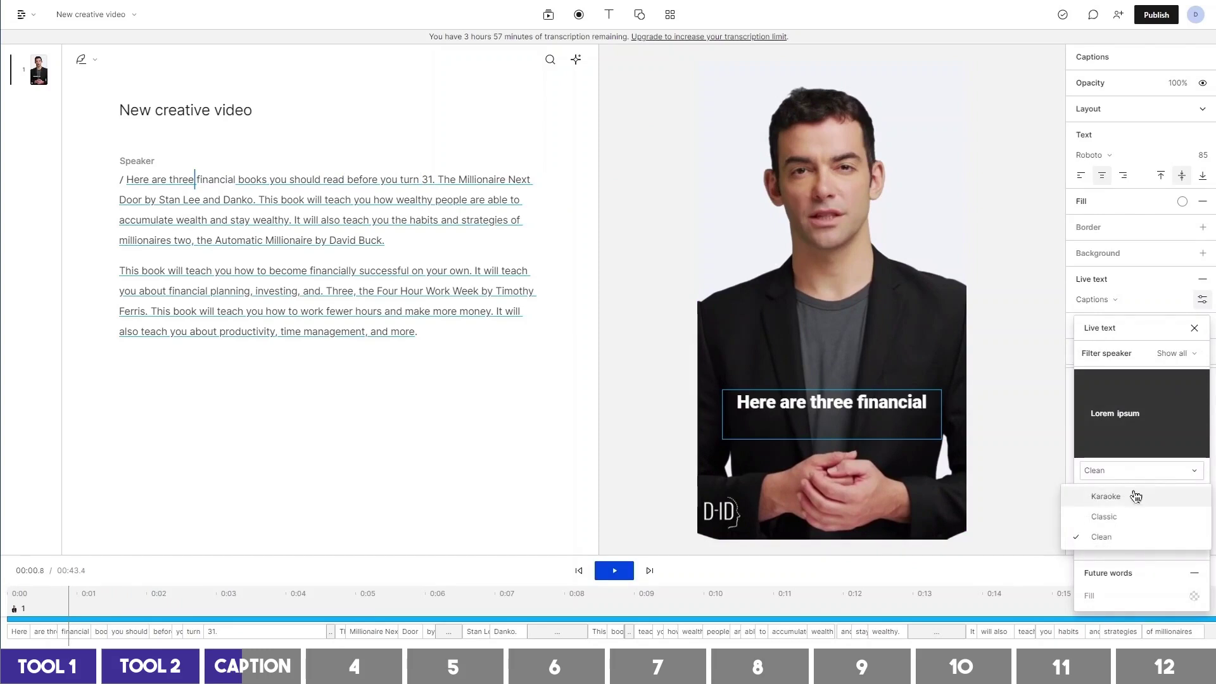
left_click(1134, 497)
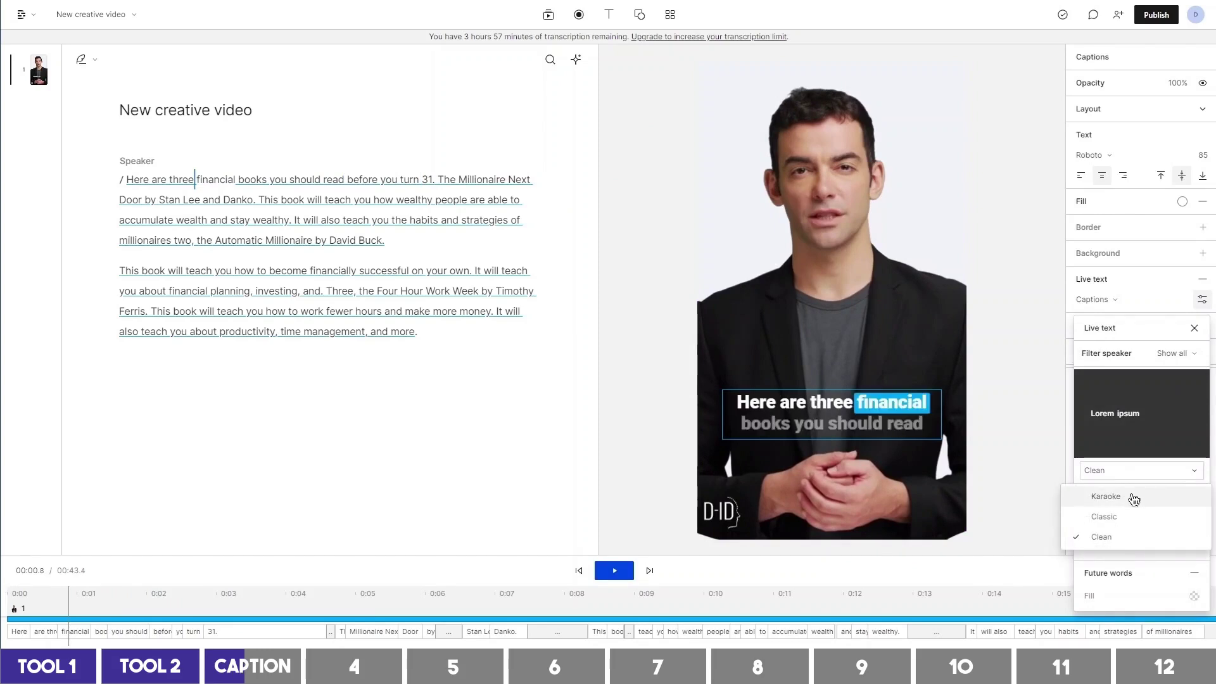
left_click(1196, 597)
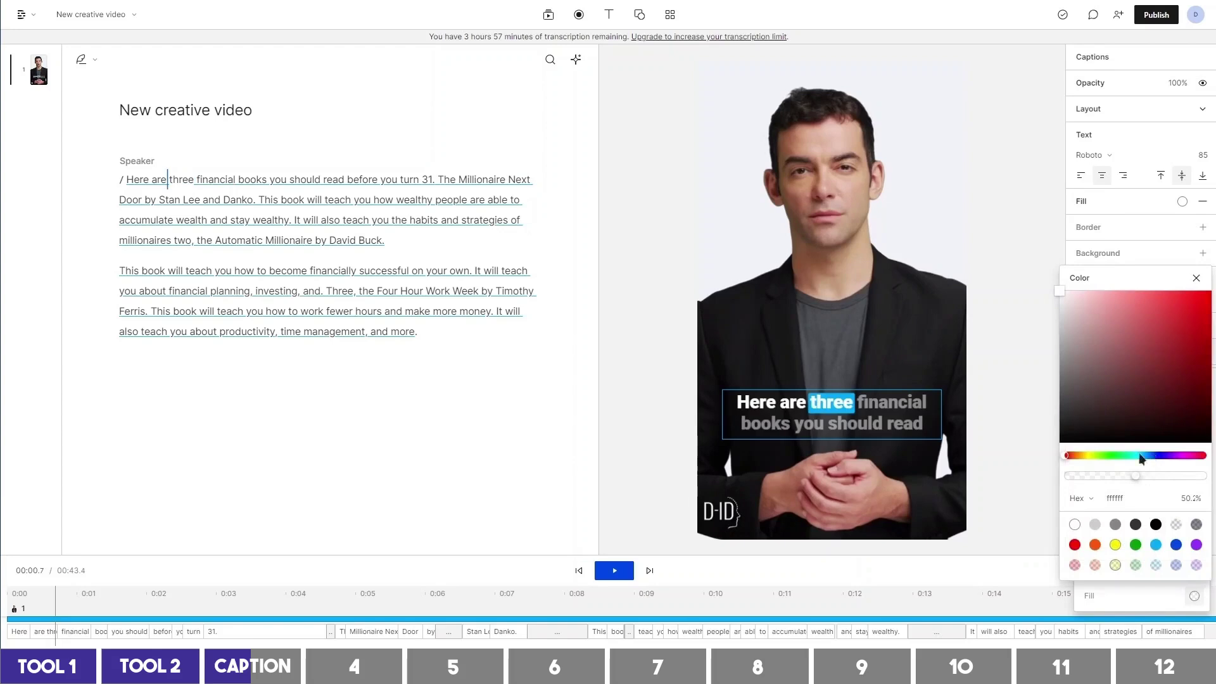
left_click_drag(1139, 478, 1207, 478)
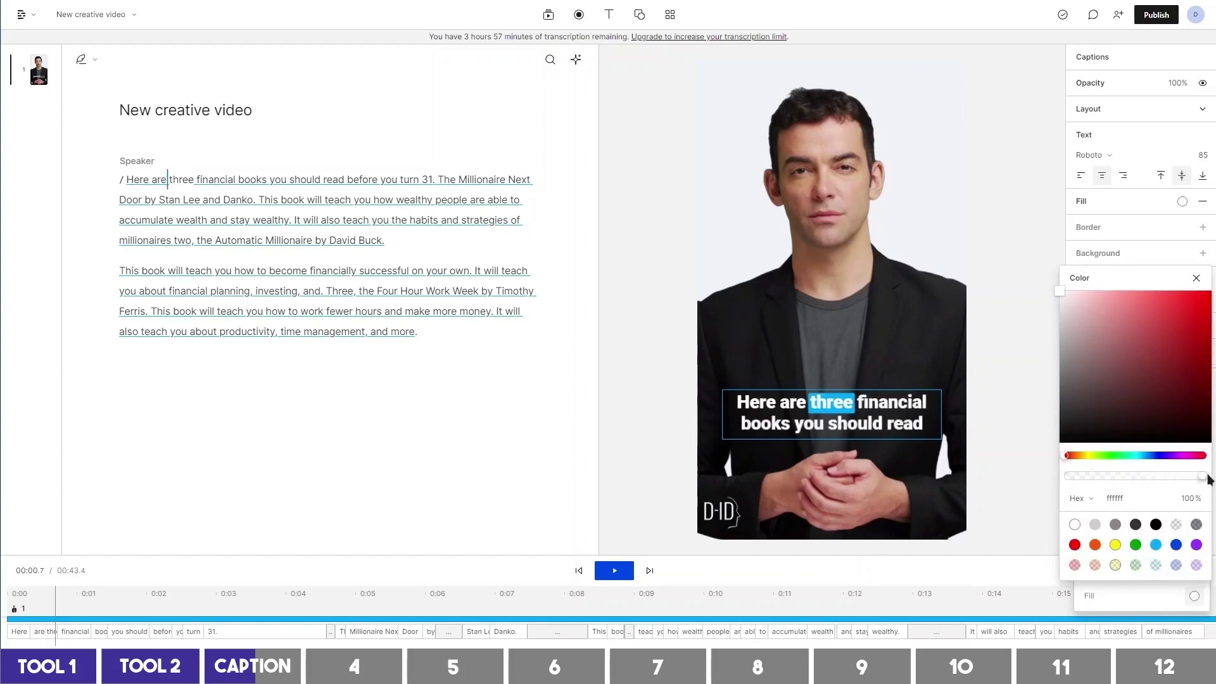
left_click(1196, 277)
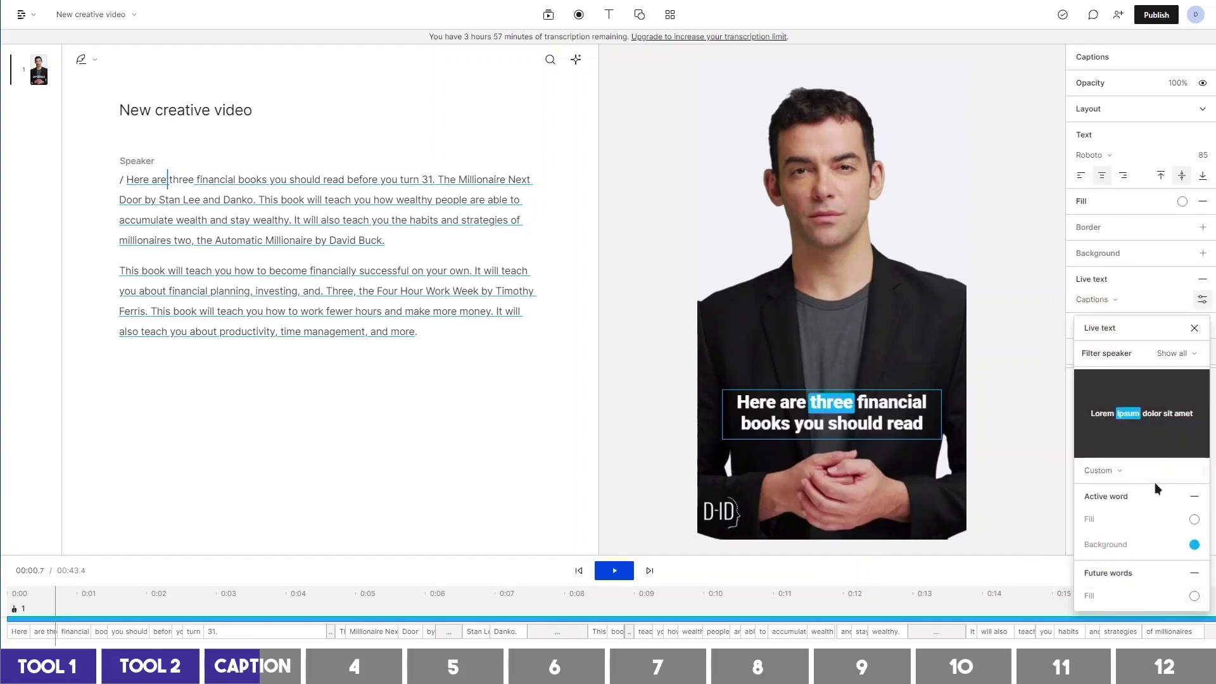
left_click(1194, 546)
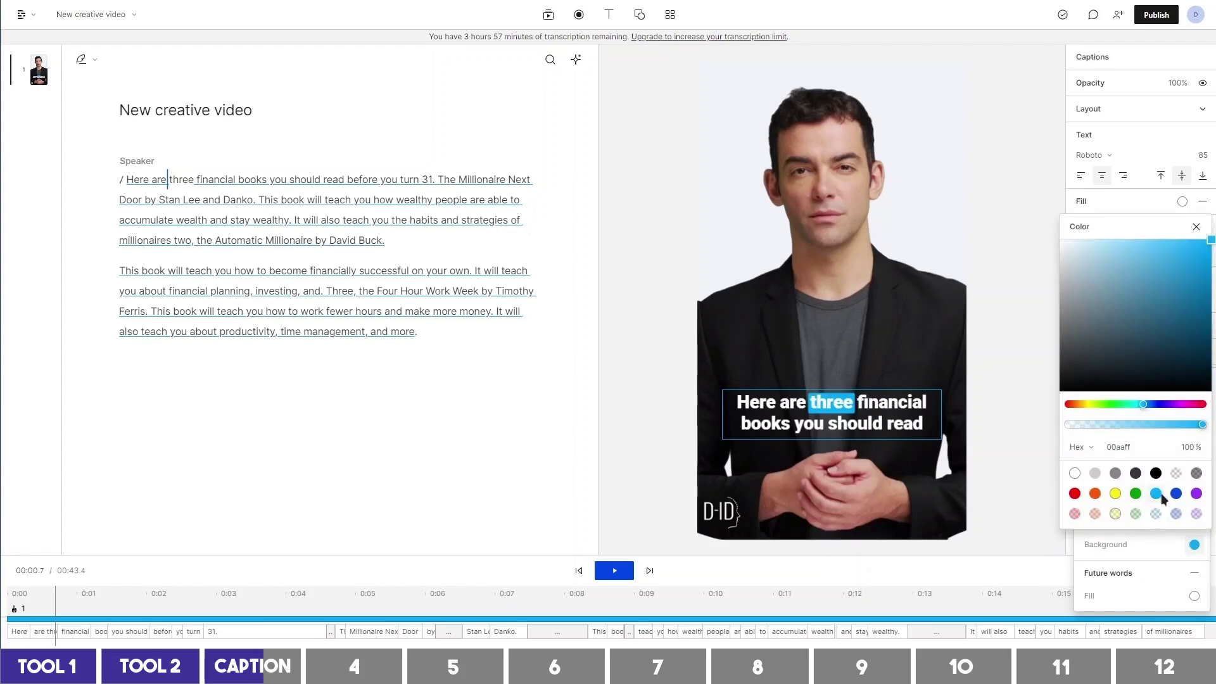
left_click(1175, 492)
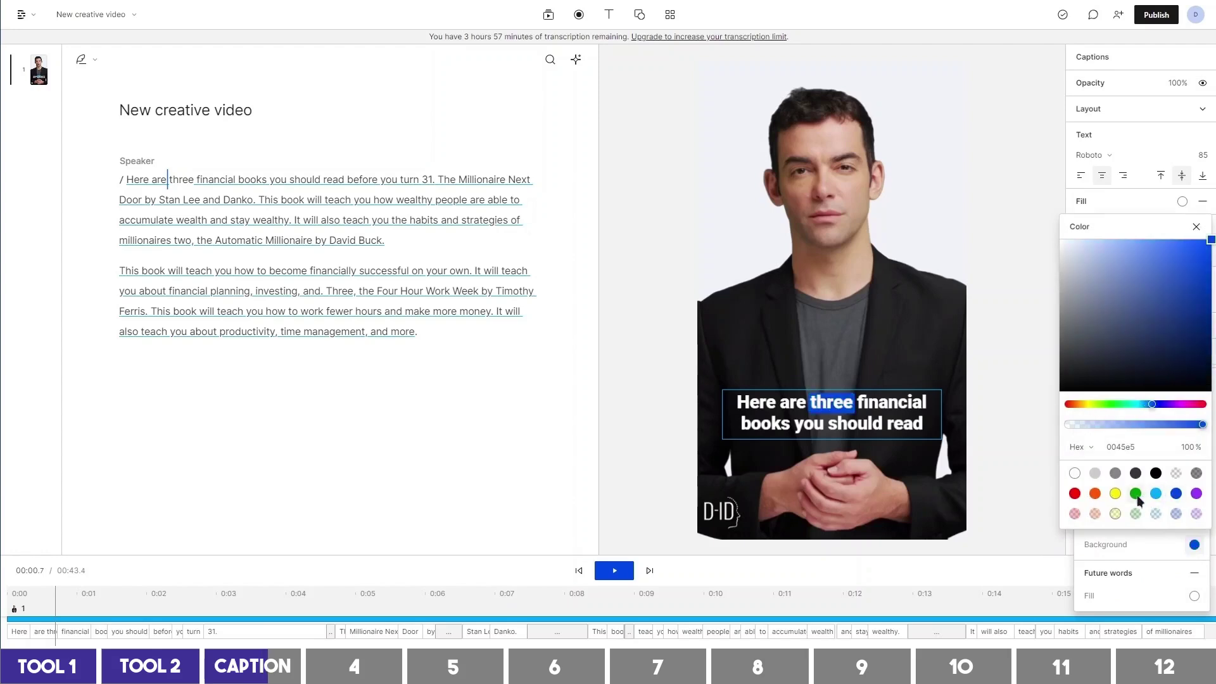
left_click(1137, 494)
key("Escape")
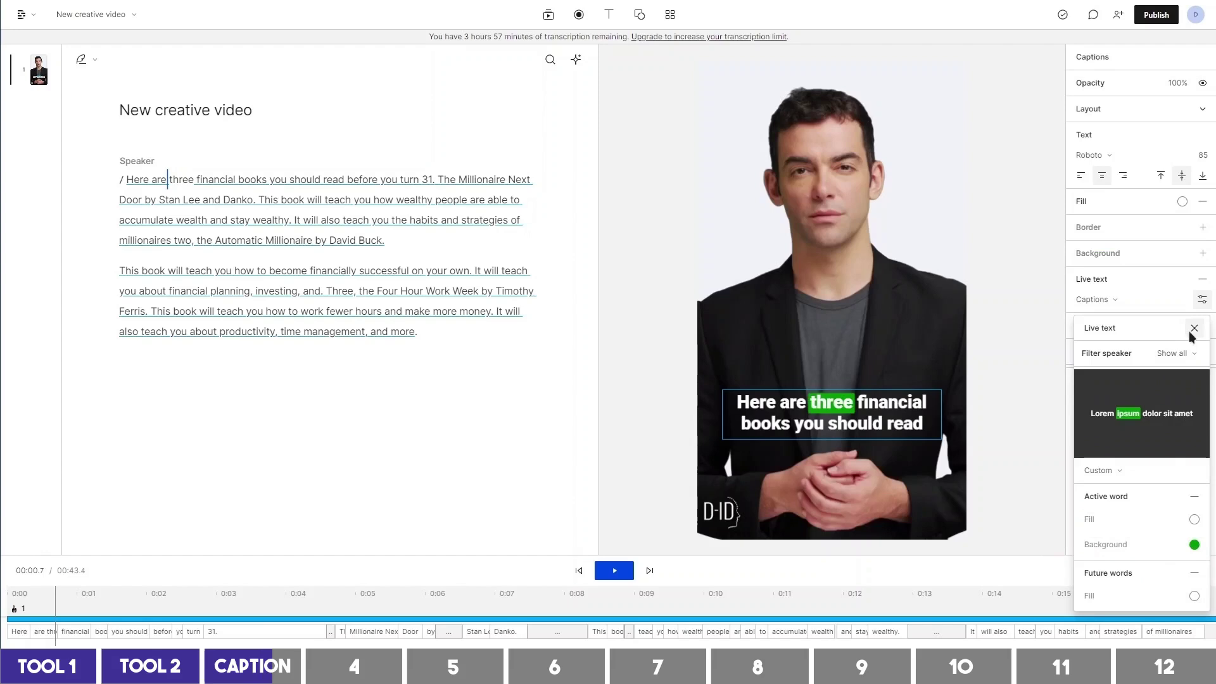
left_click(1195, 333)
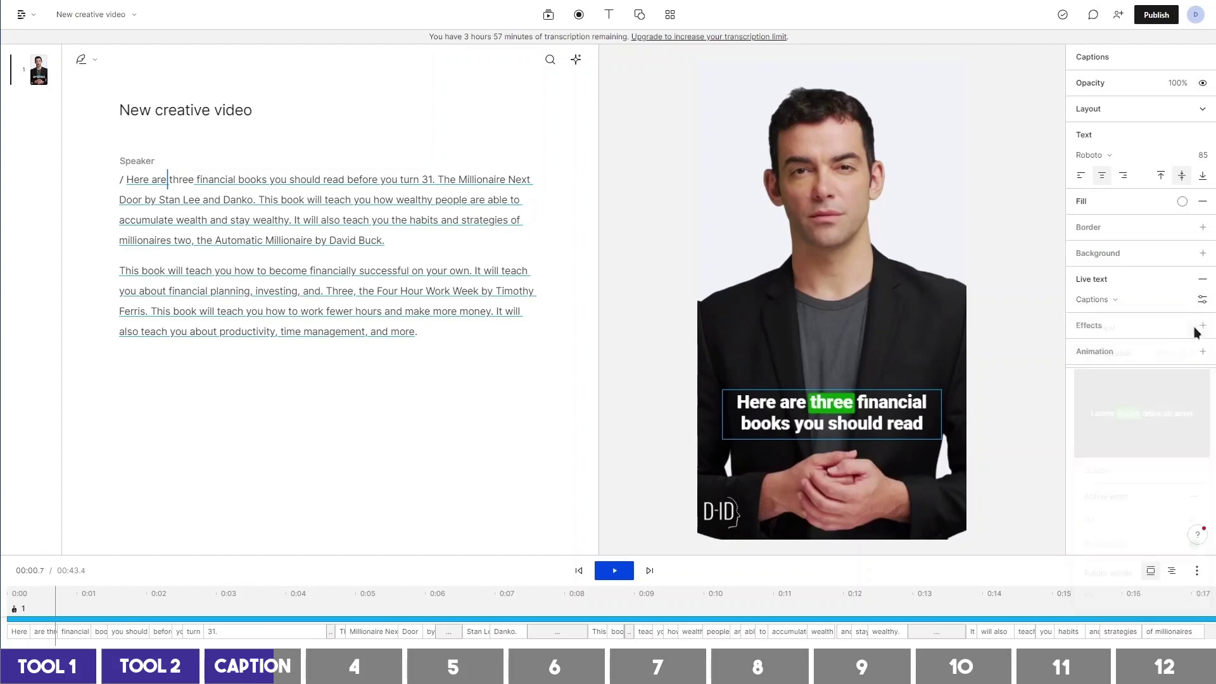
- Give the captions a width-13 border and switch the font to Sora Bold
left_click(1201, 228)
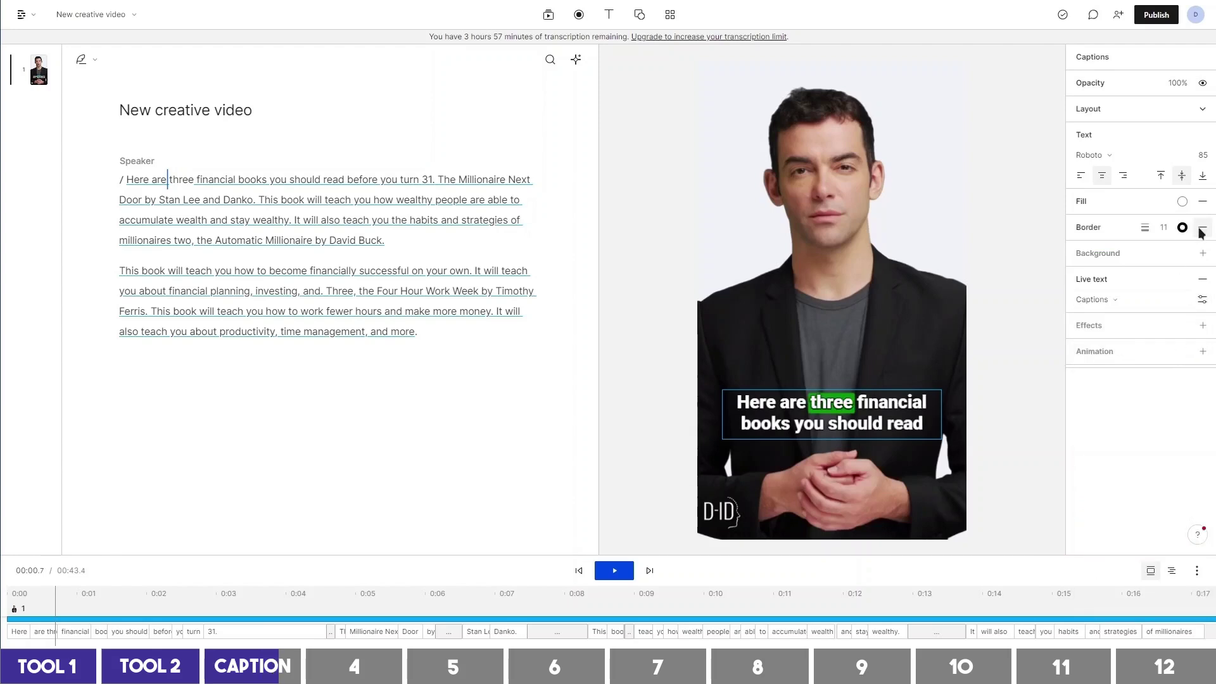
left_click(1164, 229)
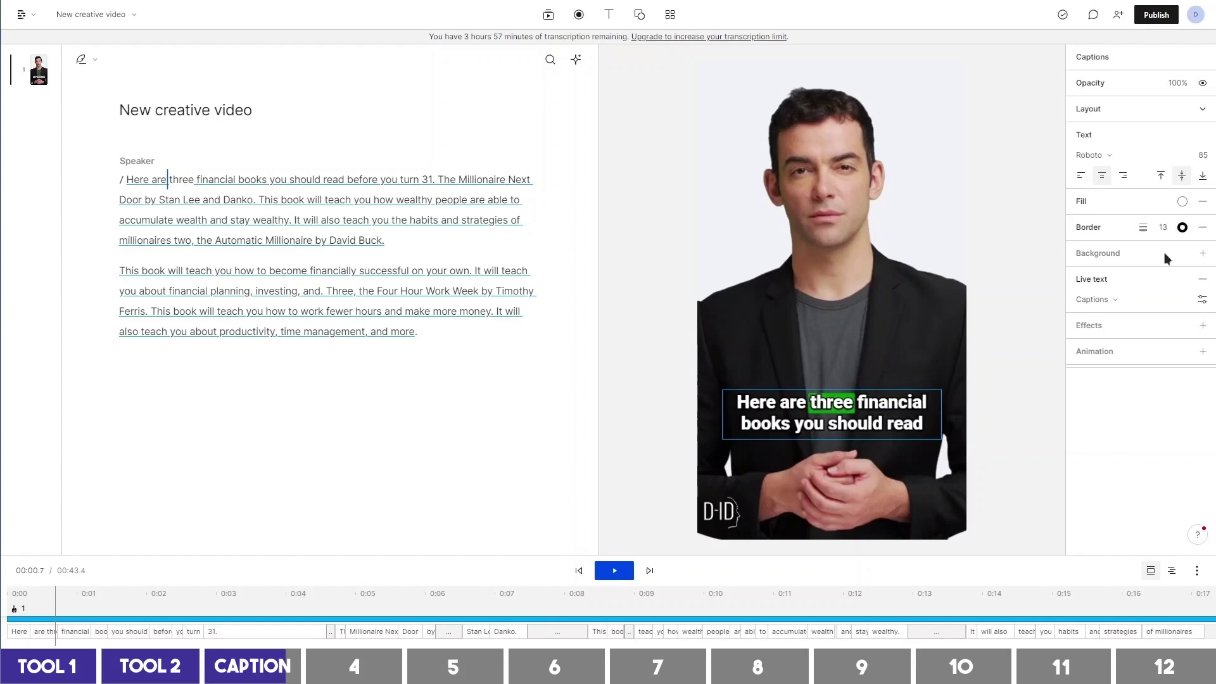
left_click(1110, 154)
mouse_move(1097, 294)
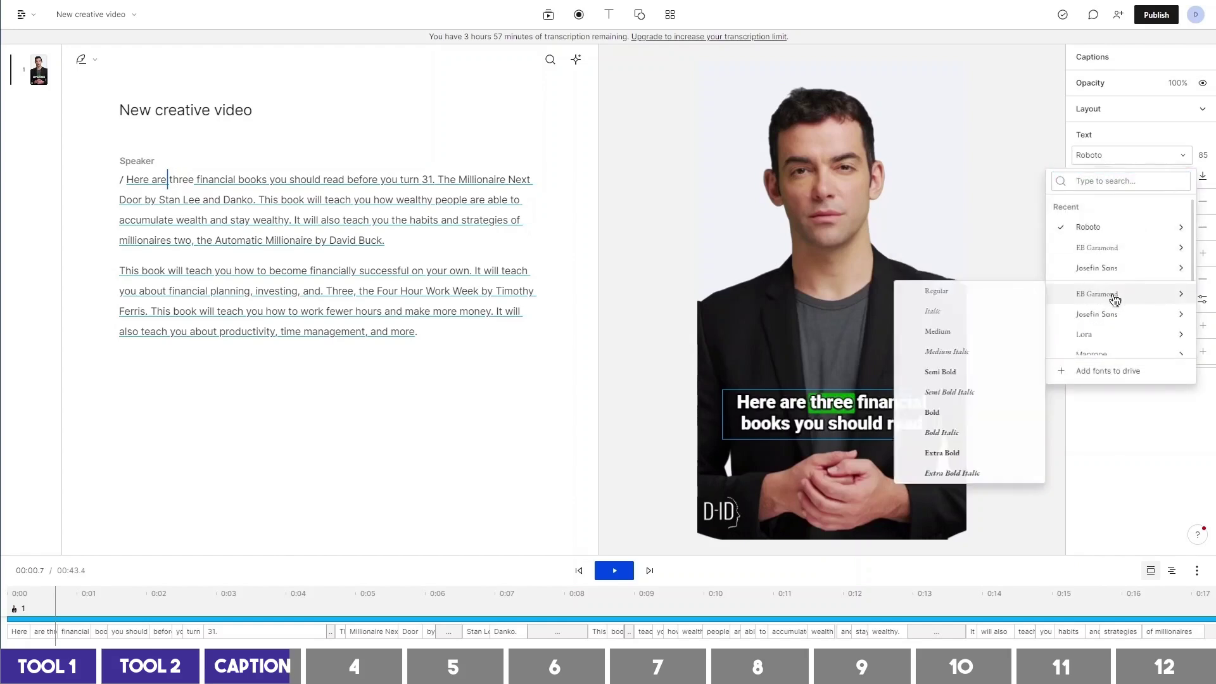
left_click(969, 510)
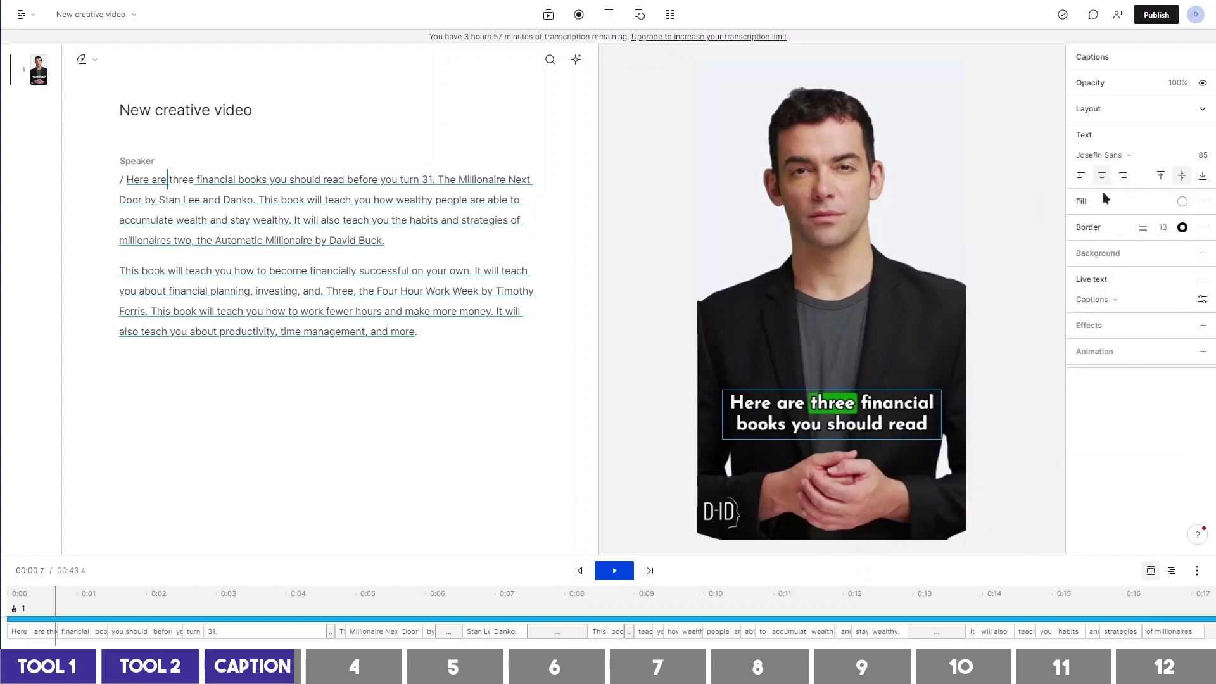
left_click(1110, 154)
scroll(1113, 313, "down", 5)
mouse_move(1103, 346)
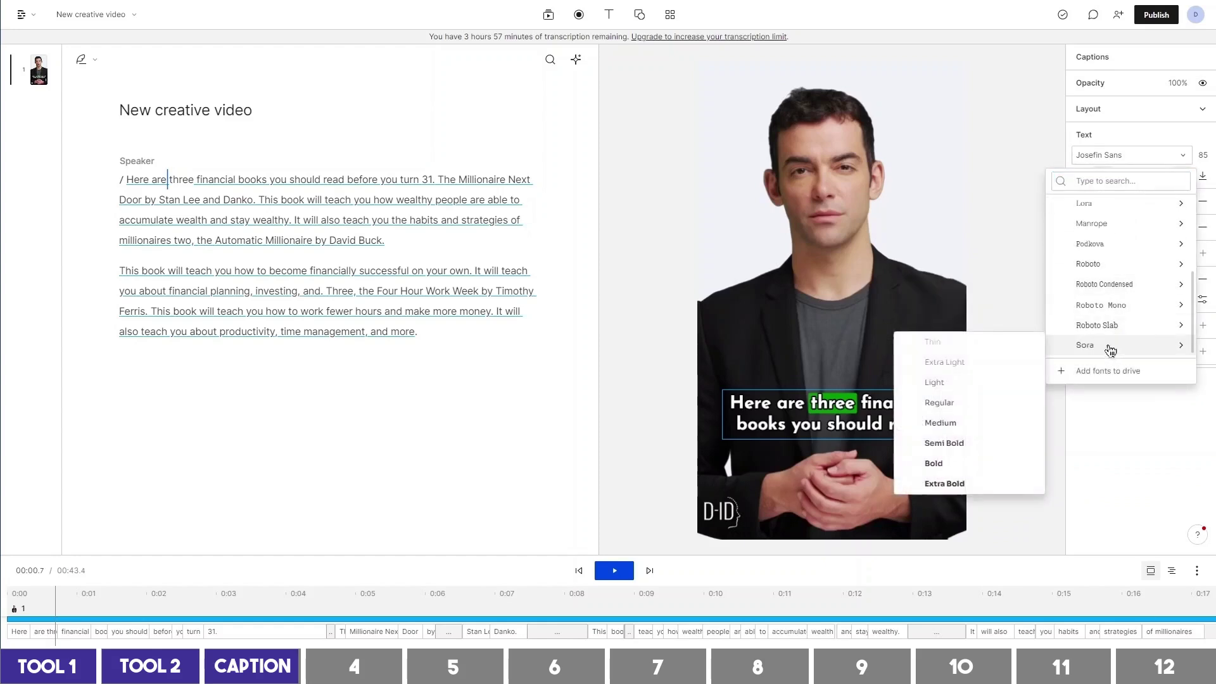
left_click(981, 489)
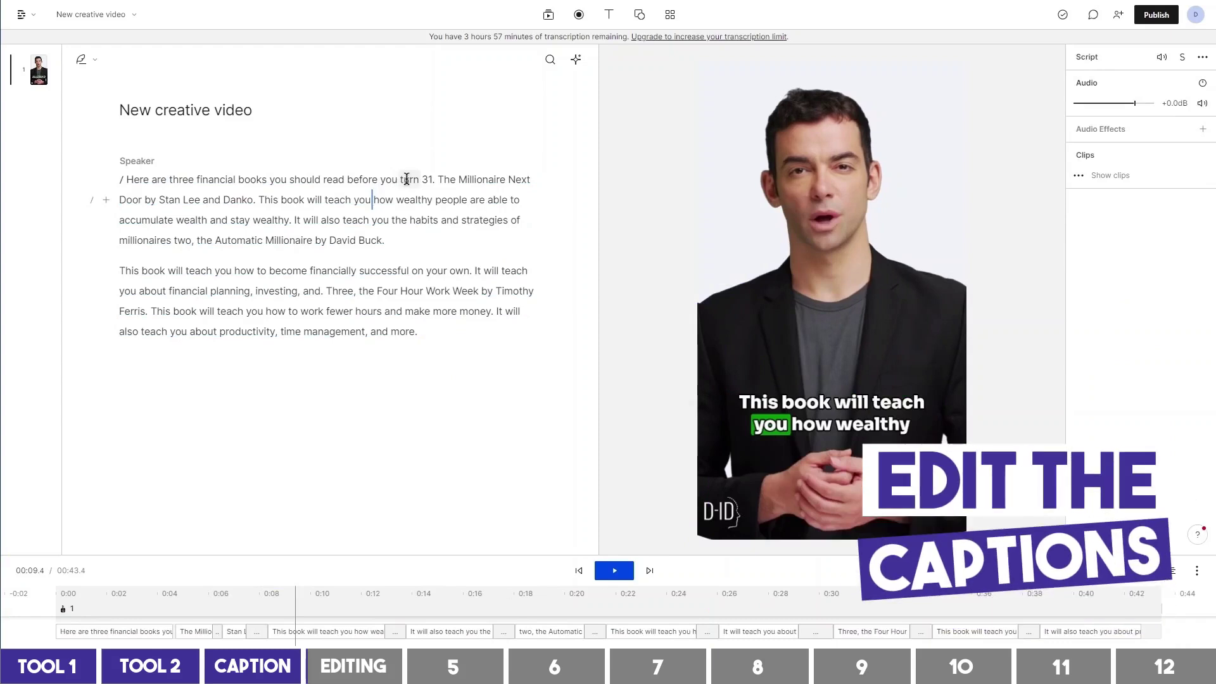
- Correct 'before you turn 31' to 30 and play back that section
left_click(406, 178)
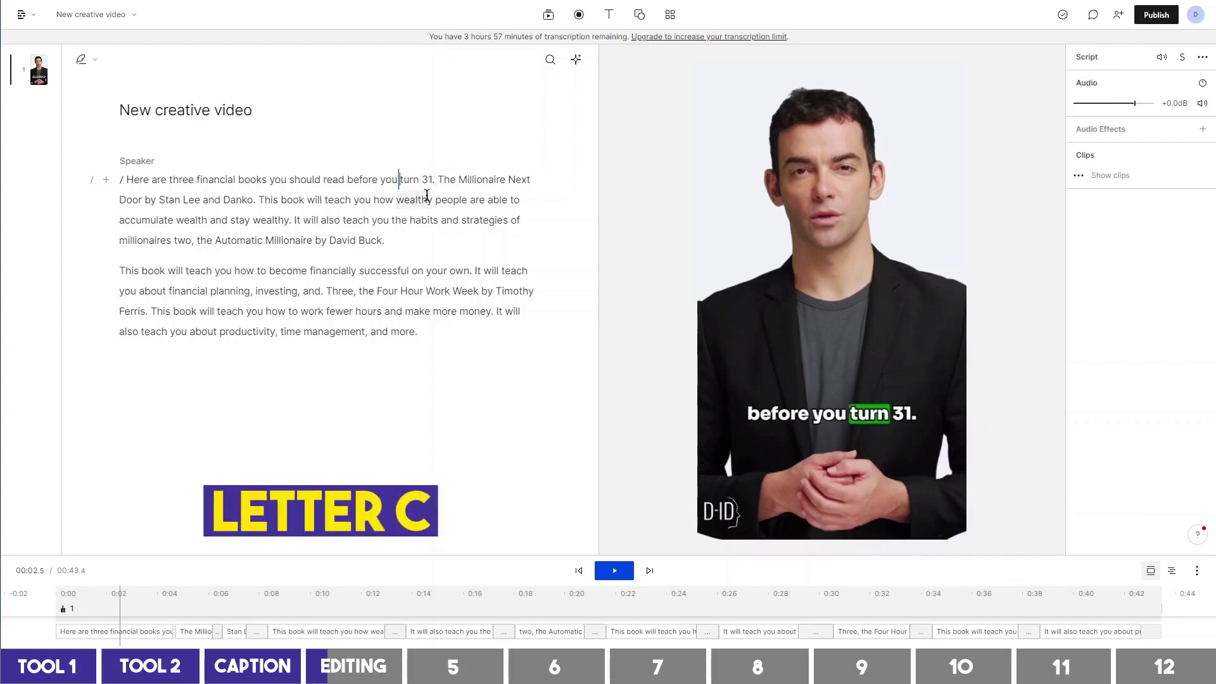
double_click(428, 180)
type("30. 1")
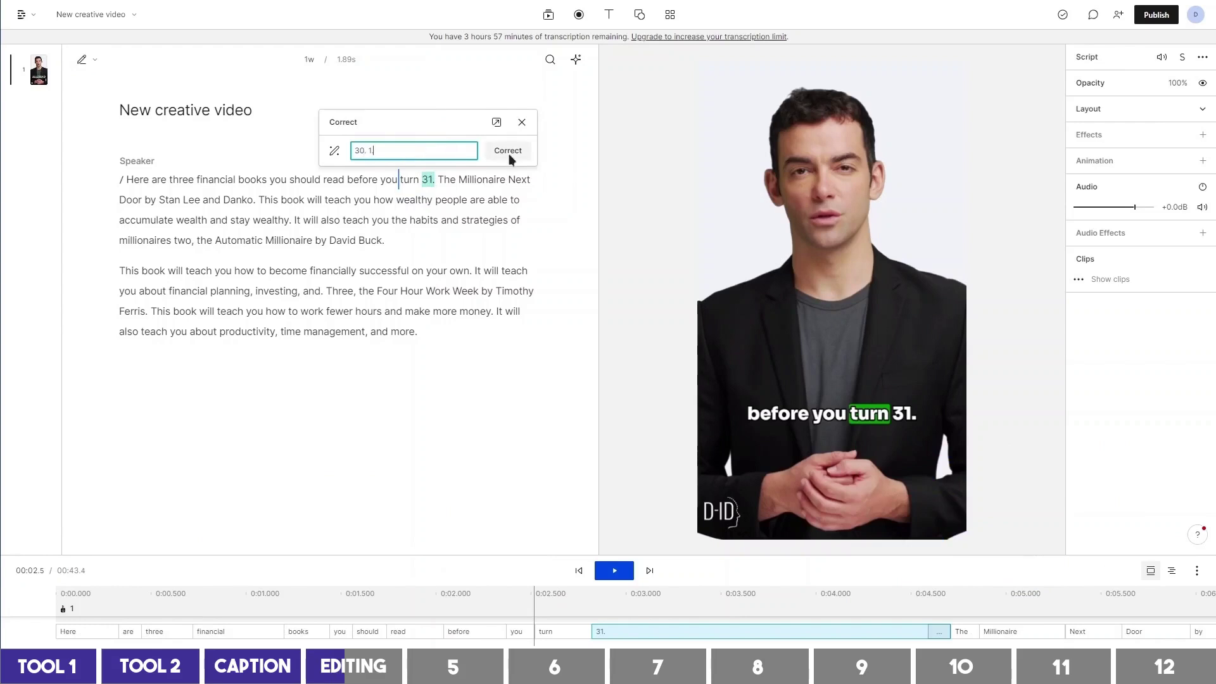
left_click(507, 150)
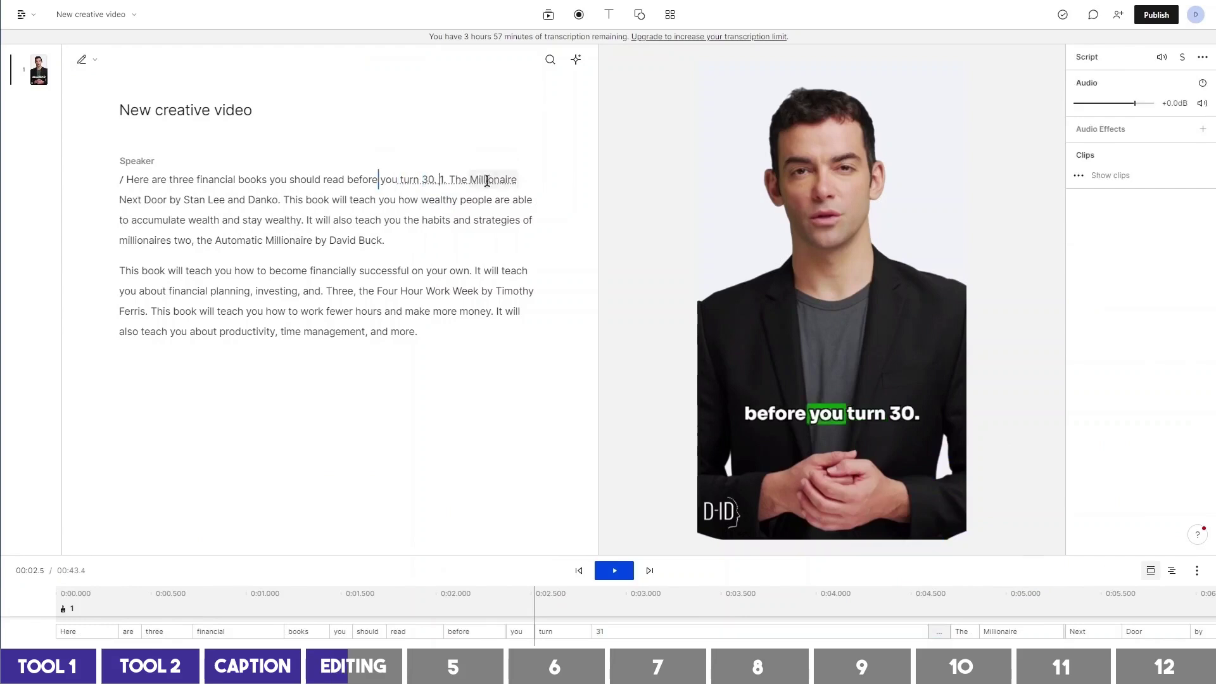
left_click(347, 180)
key("space")
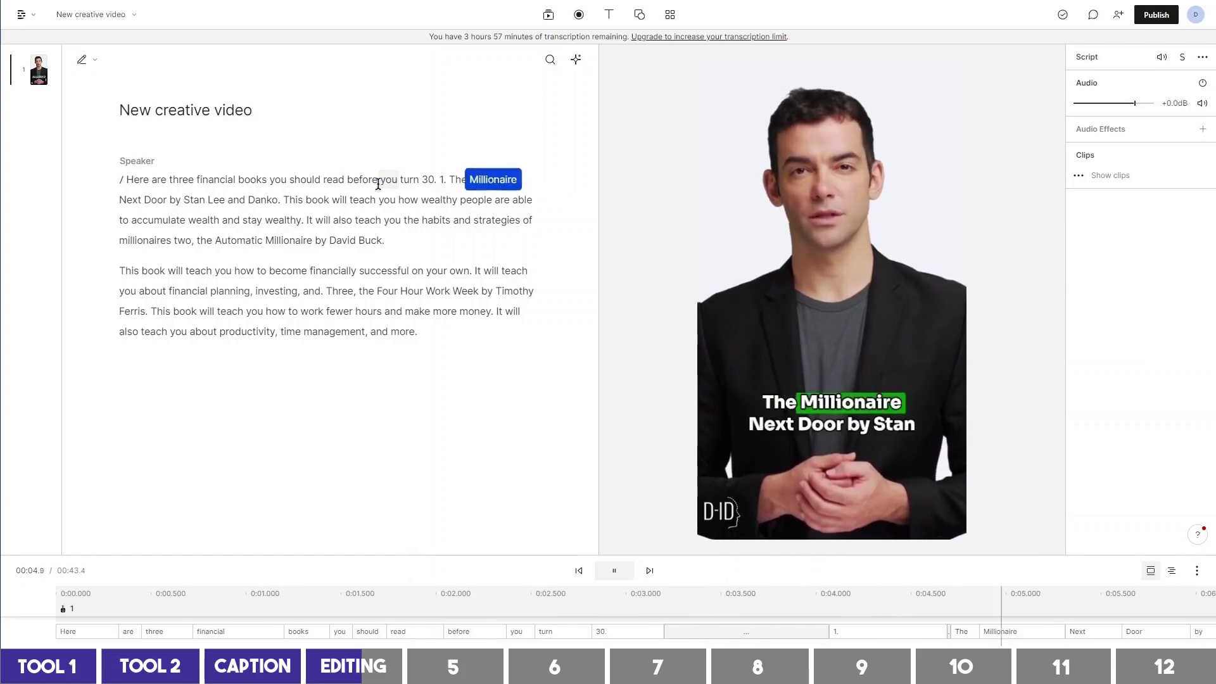
- Correct 'Stan Lee' to Stanley and begin correcting 'millionaires two'
left_click(164, 201)
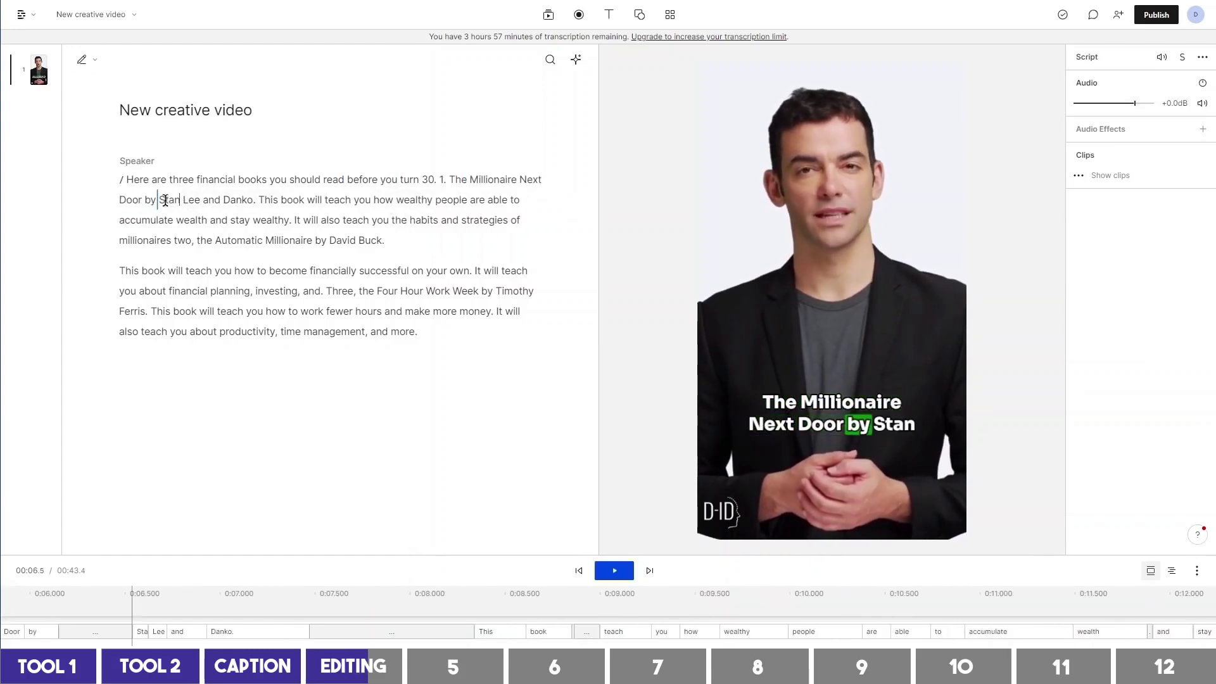
left_click_drag(160, 199, 192, 202)
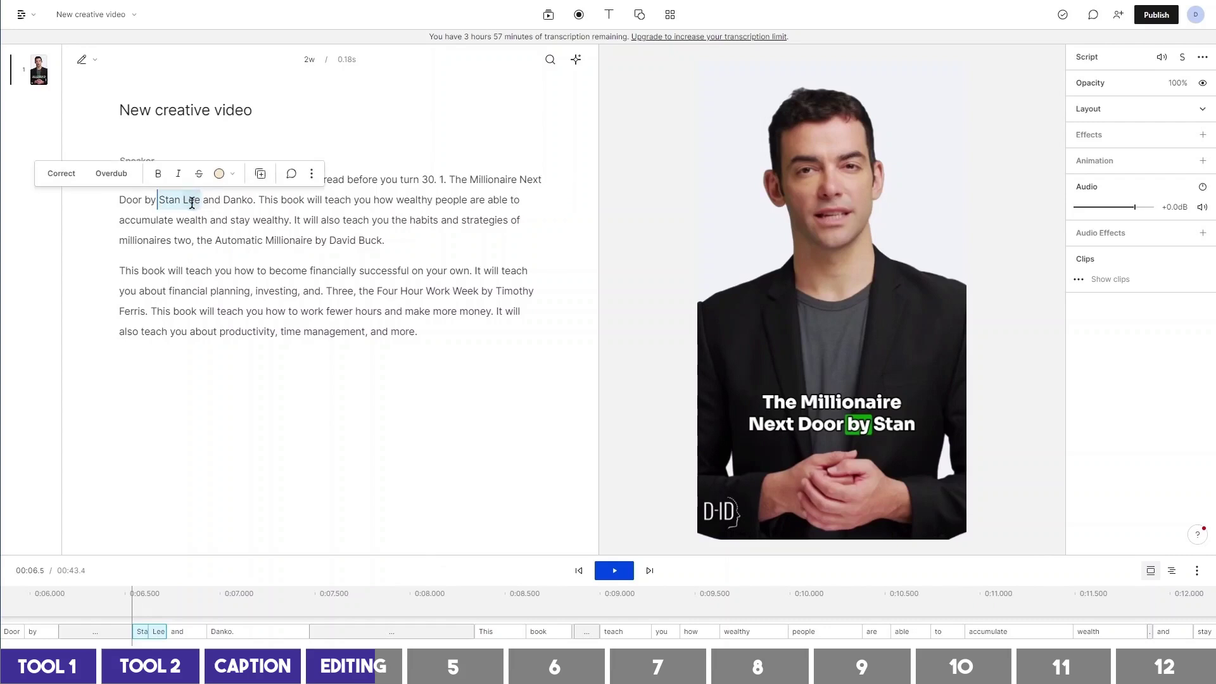
left_click(61, 174)
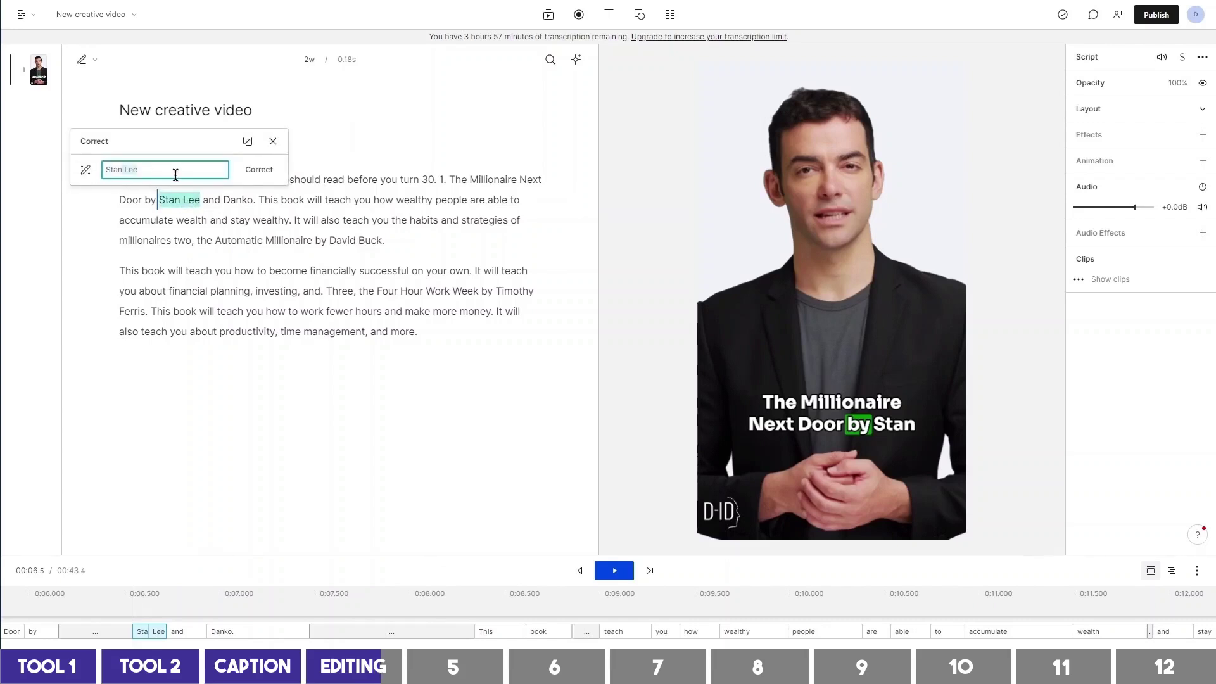
type("ley")
left_click(259, 169)
left_click(141, 241)
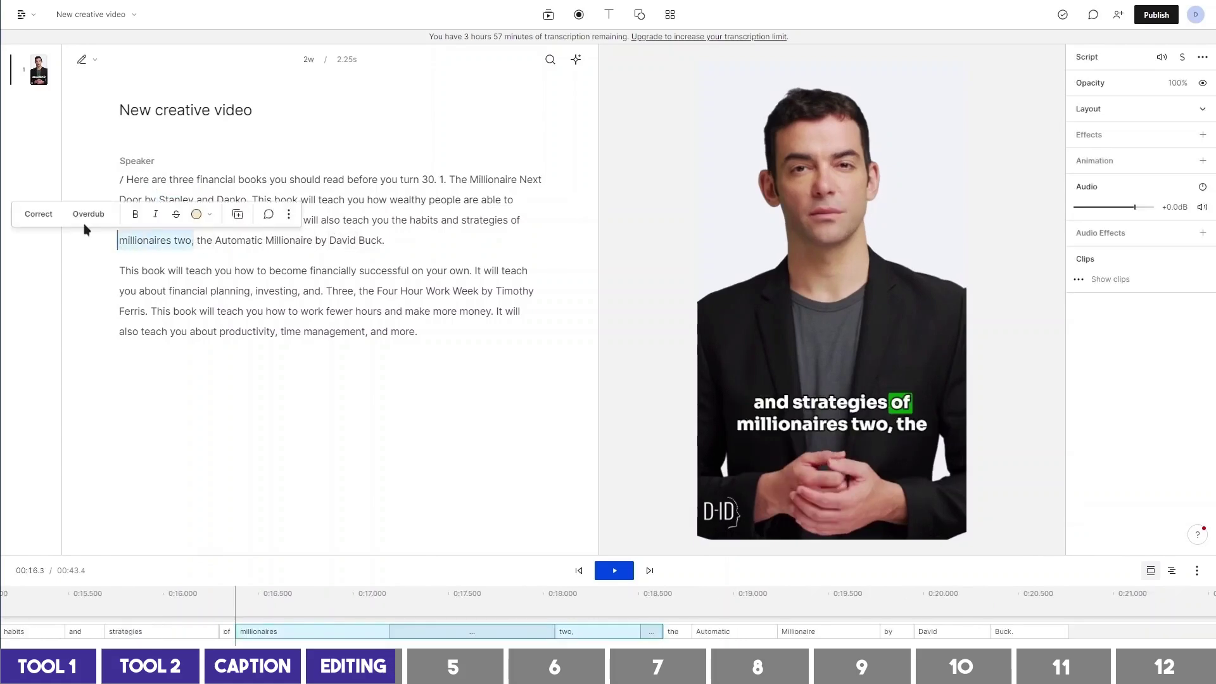
left_click(38, 211)
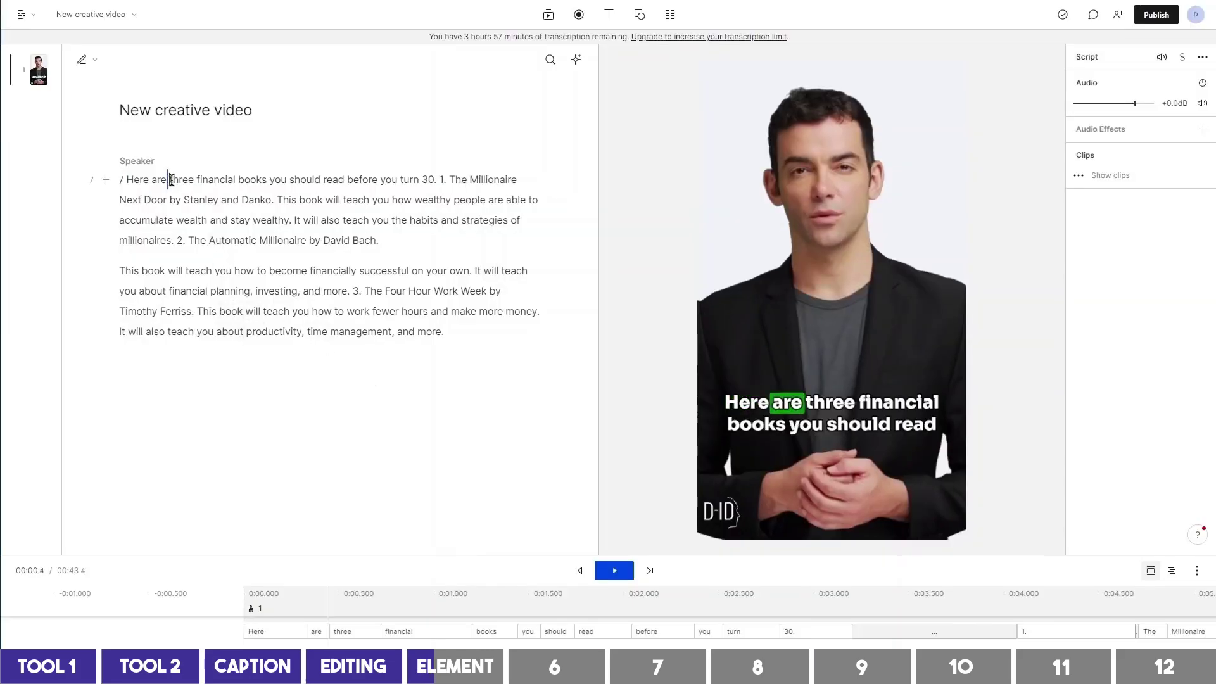
- Insert three JPG book covers, including 998.jpg, over the line about three financial books
left_click_drag(169, 179, 432, 181)
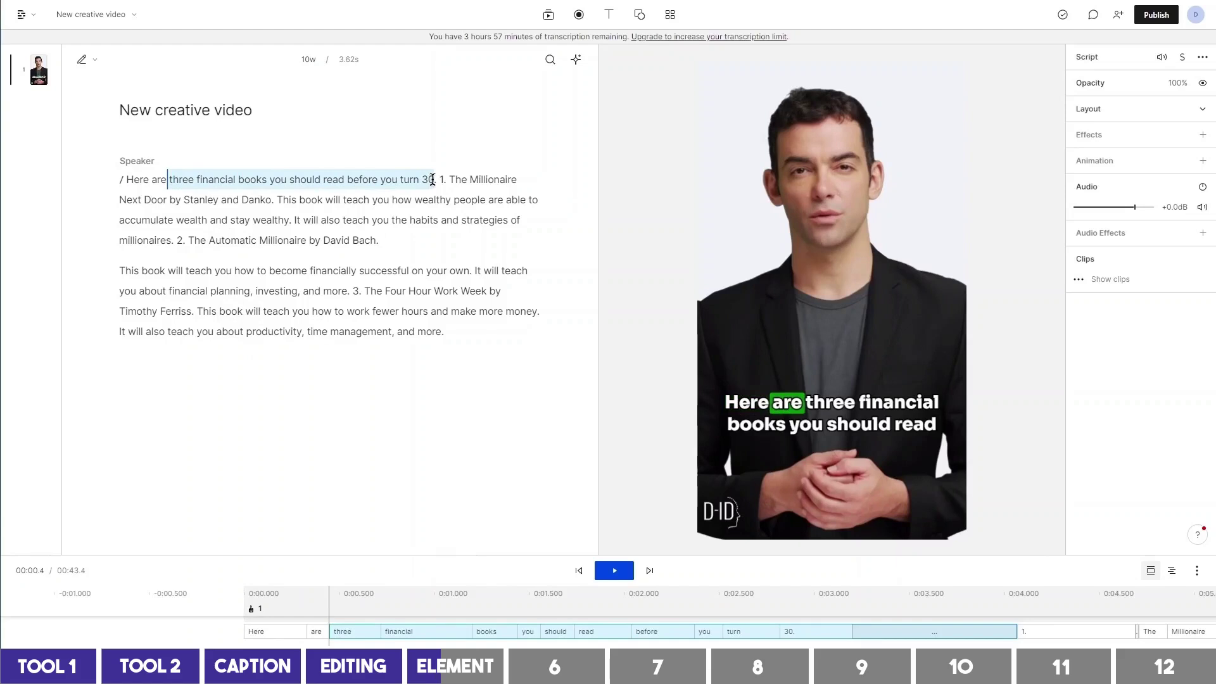
left_click(436, 154)
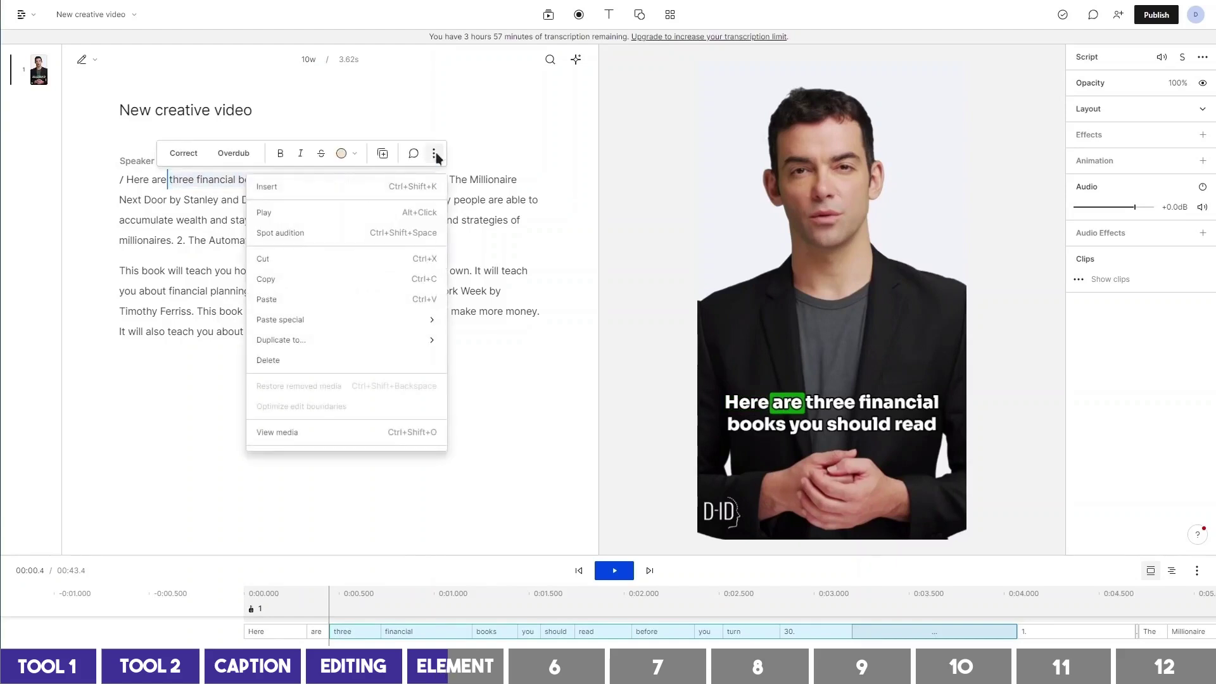
left_click(351, 190)
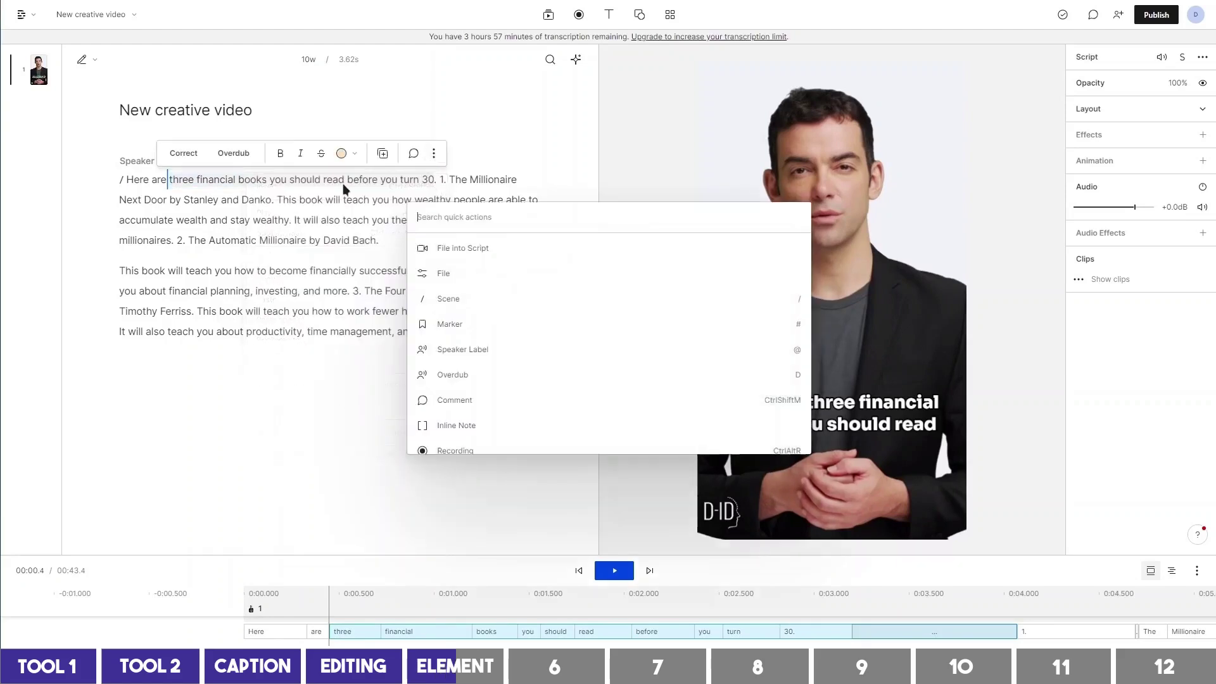
left_click(468, 282)
left_click(98, 193)
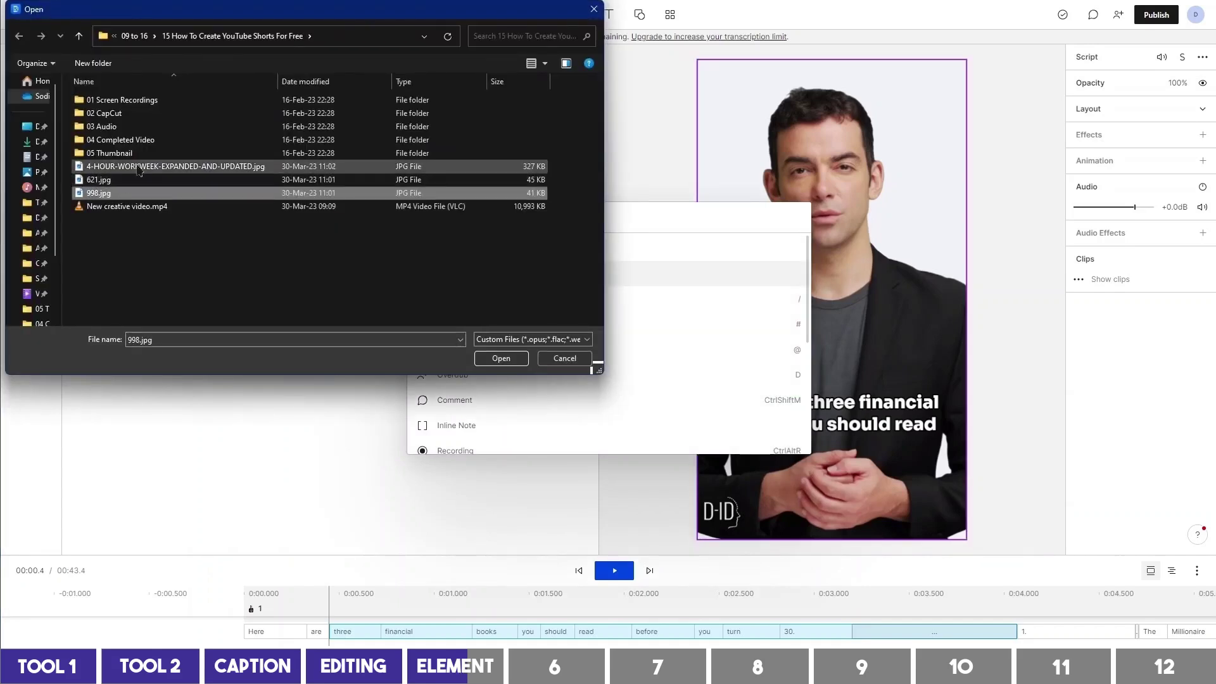
left_click(140, 167, "shift")
left_click(502, 359)
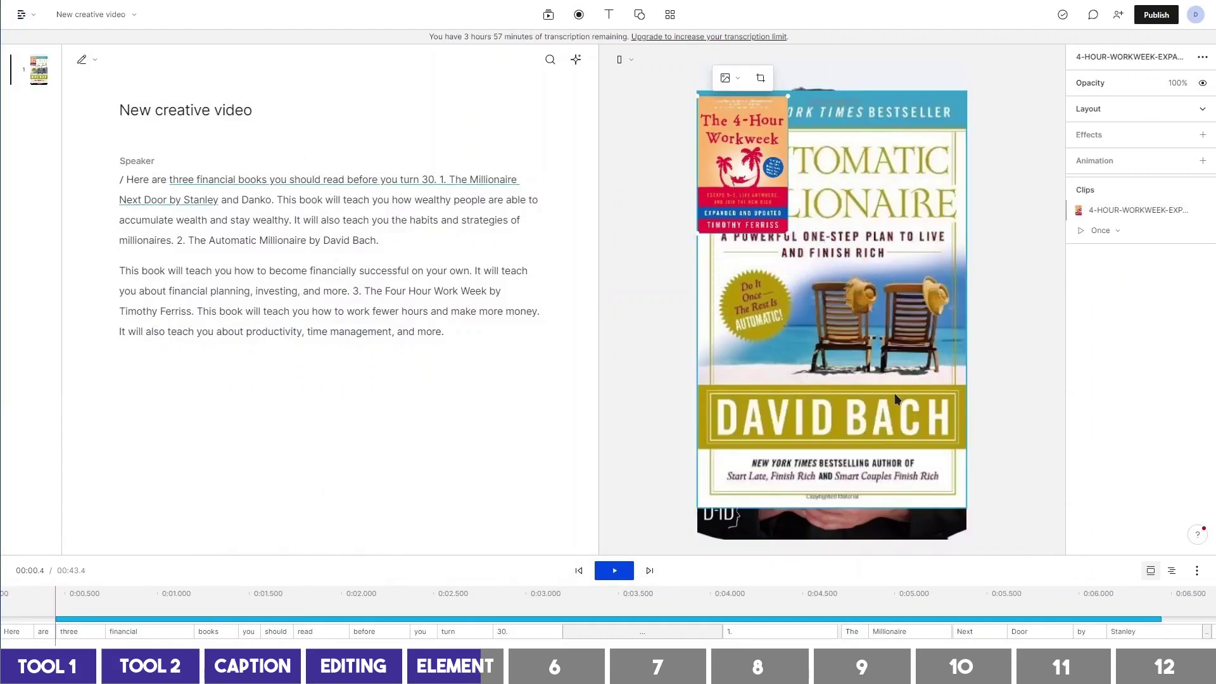
- Shrink The Millionaire Next Door cover and line it up with the other two covers
left_click_drag(915, 435, 817, 380)
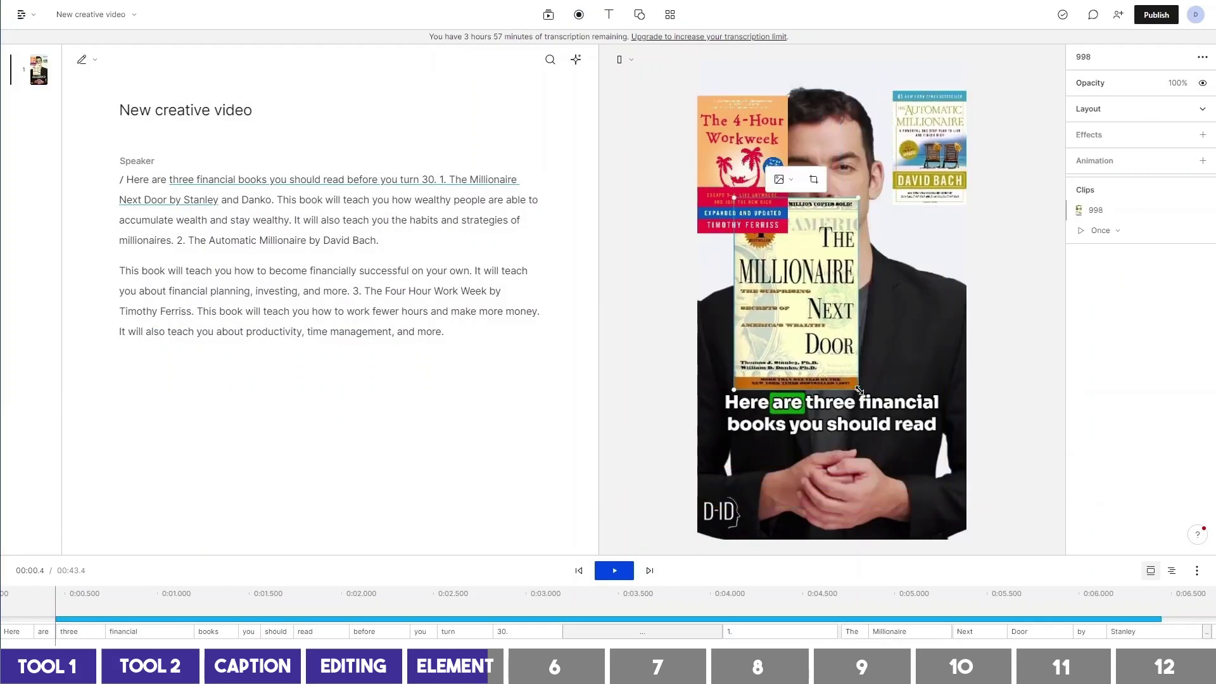
left_click_drag(808, 313, 746, 314)
left_click(792, 207)
left_click_drag(767, 185, 926, 314)
left_click_drag(929, 148, 822, 314)
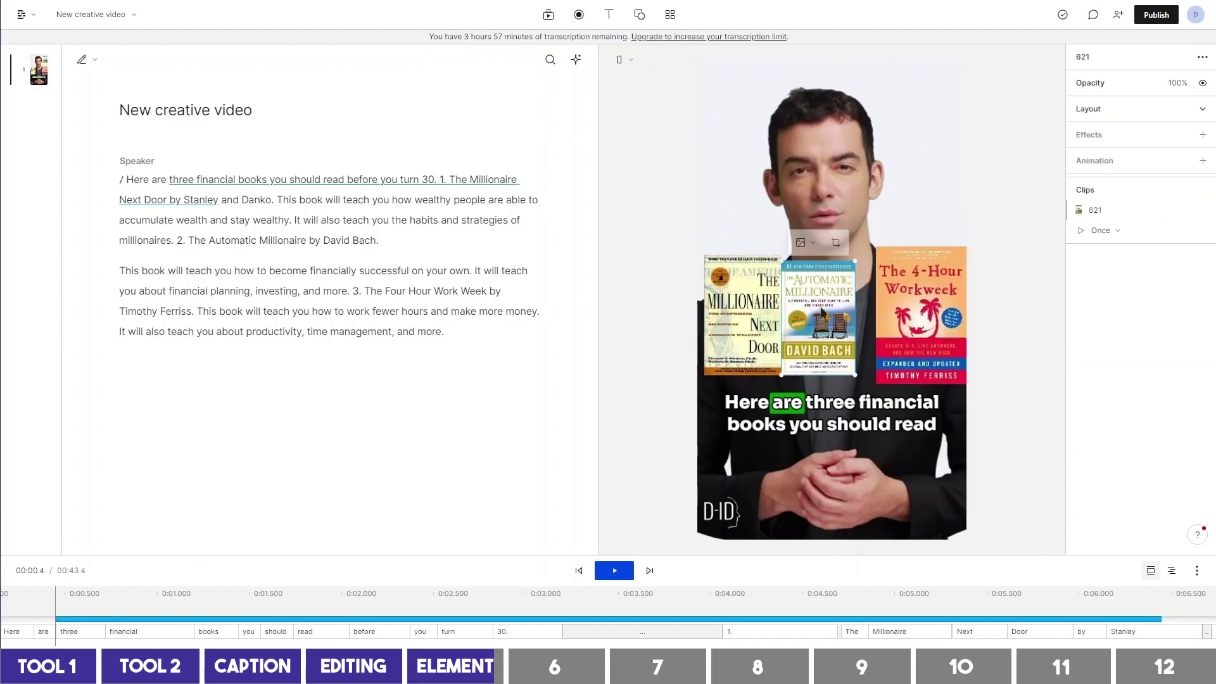
left_click_drag(875, 237, 874, 271)
left_click(918, 324)
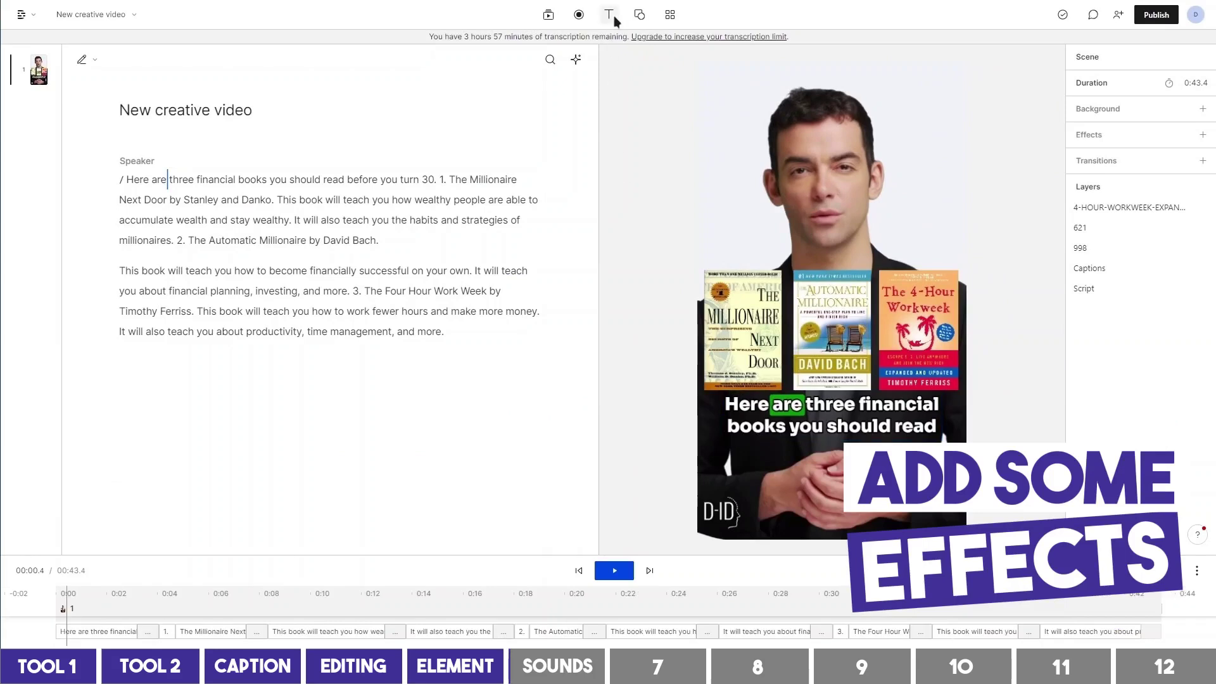
- Add the 'Message Pop-up Social Network 2' sound effect from the media library
left_click(549, 14)
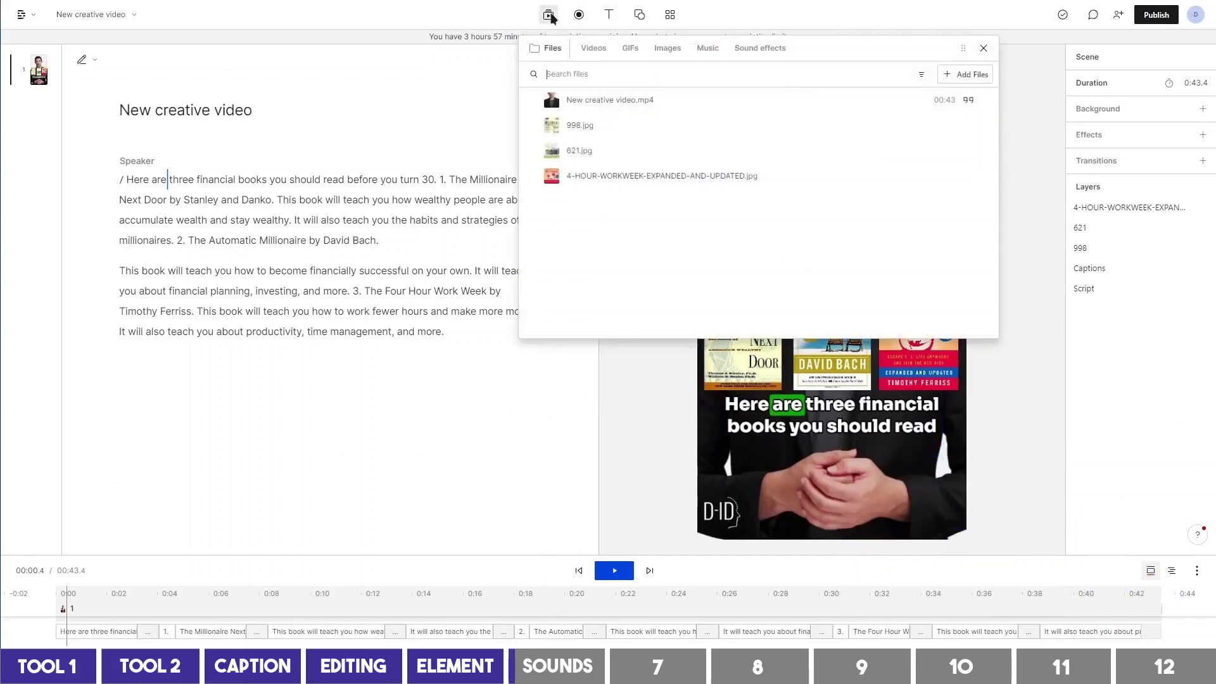
left_click(760, 50)
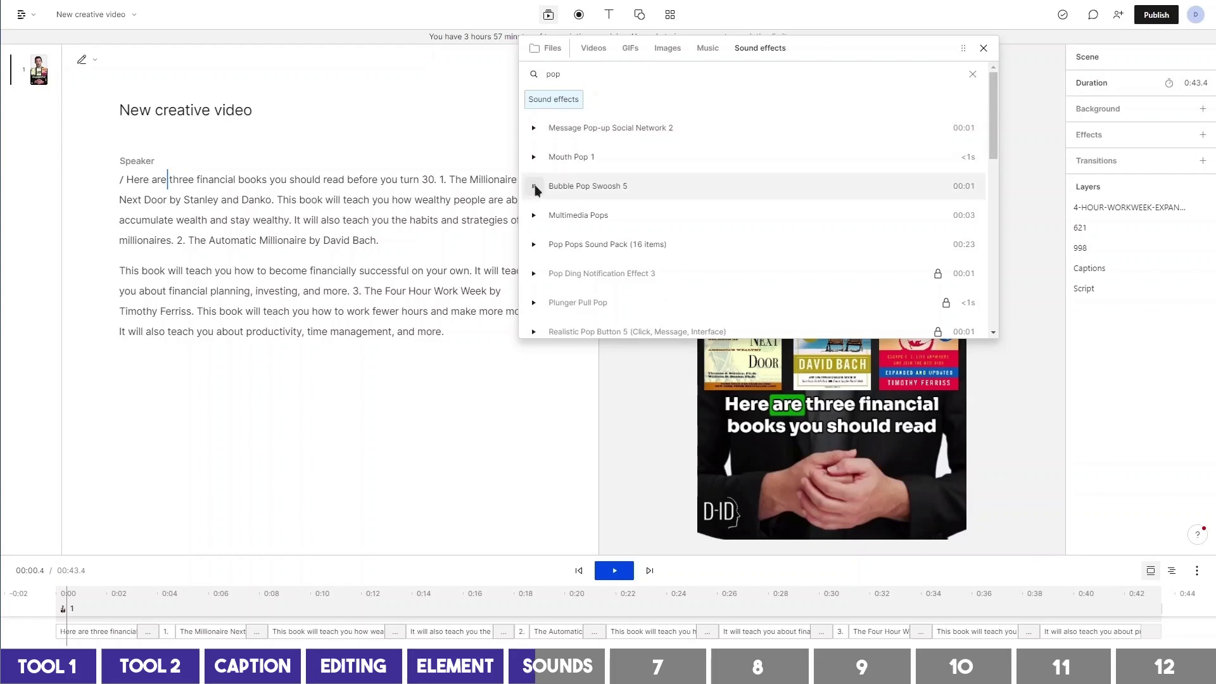
left_click(622, 136)
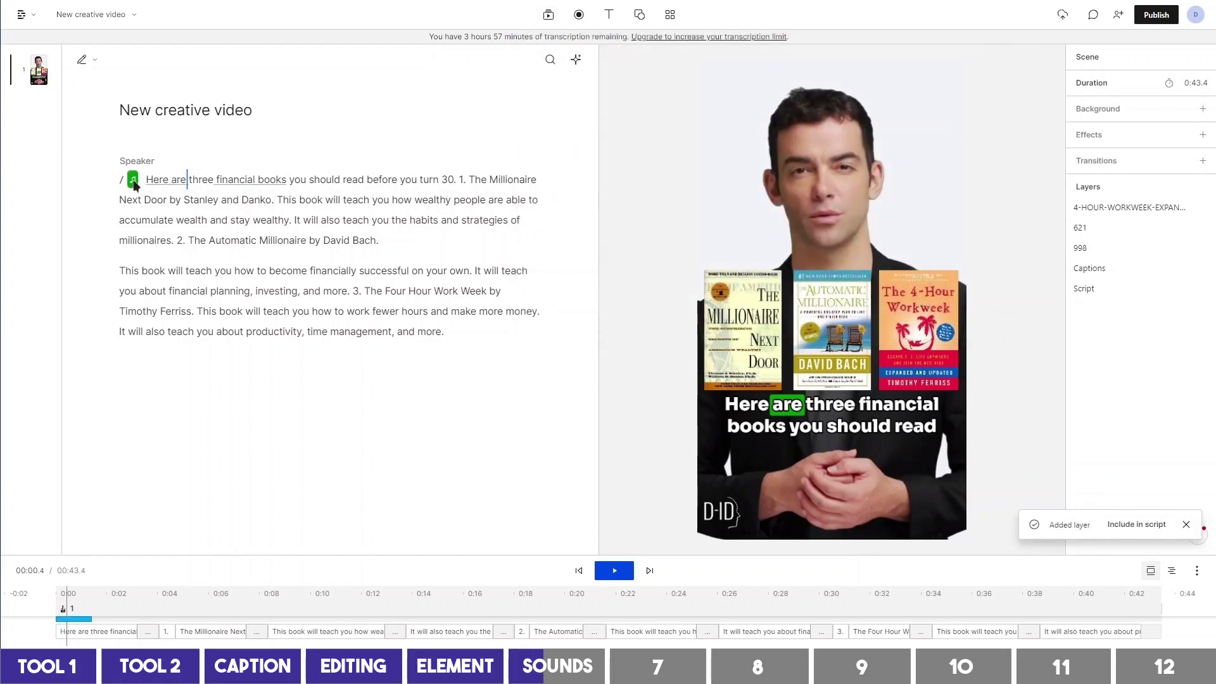
- Move the pop sound to just after 'Here are' and preview the opening
left_click_drag(189, 187, 171, 180)
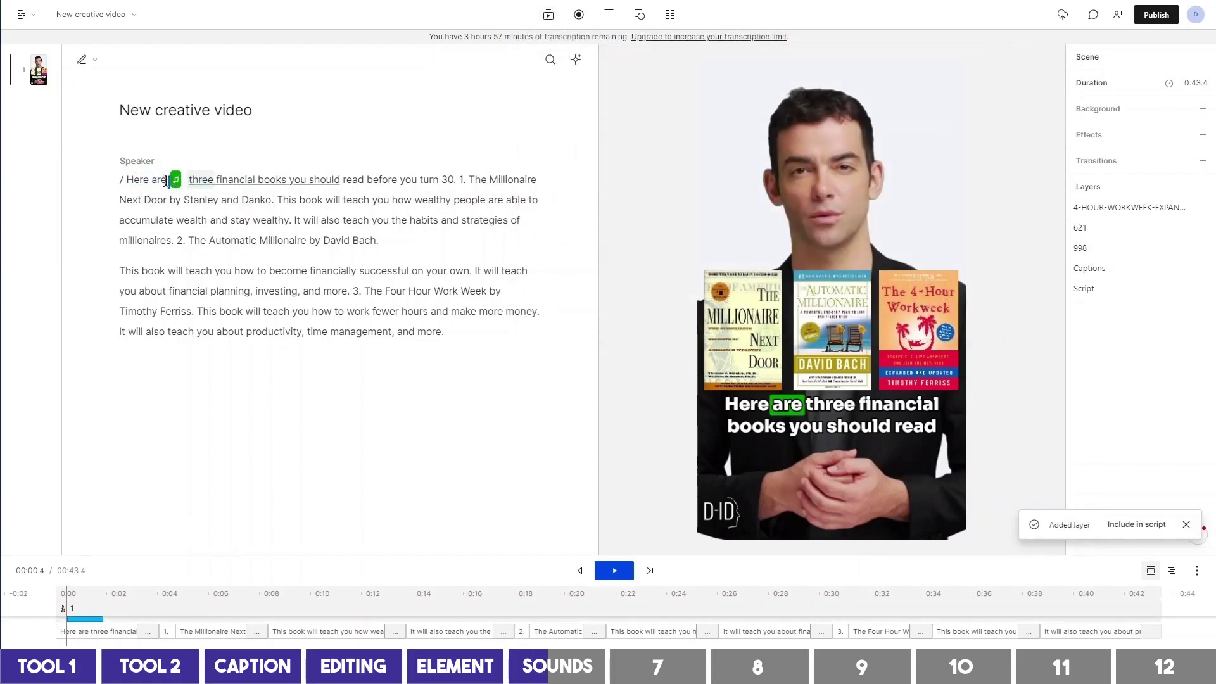
left_click(126, 185)
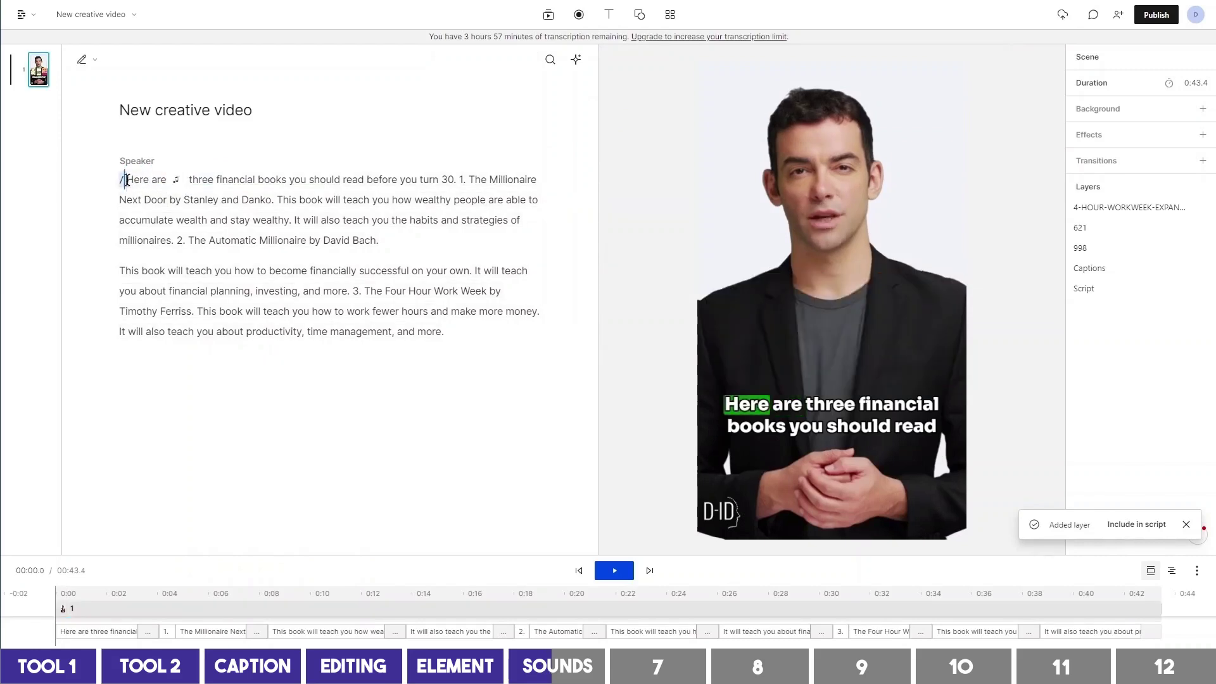
key("space")
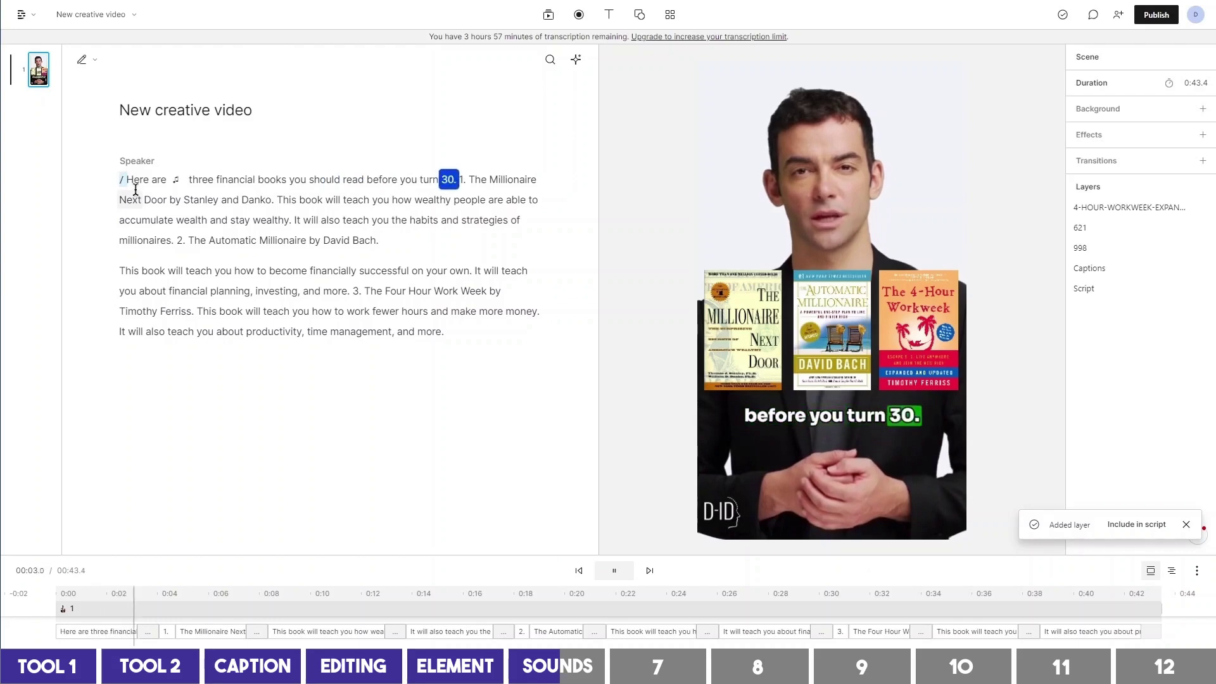
key("space")
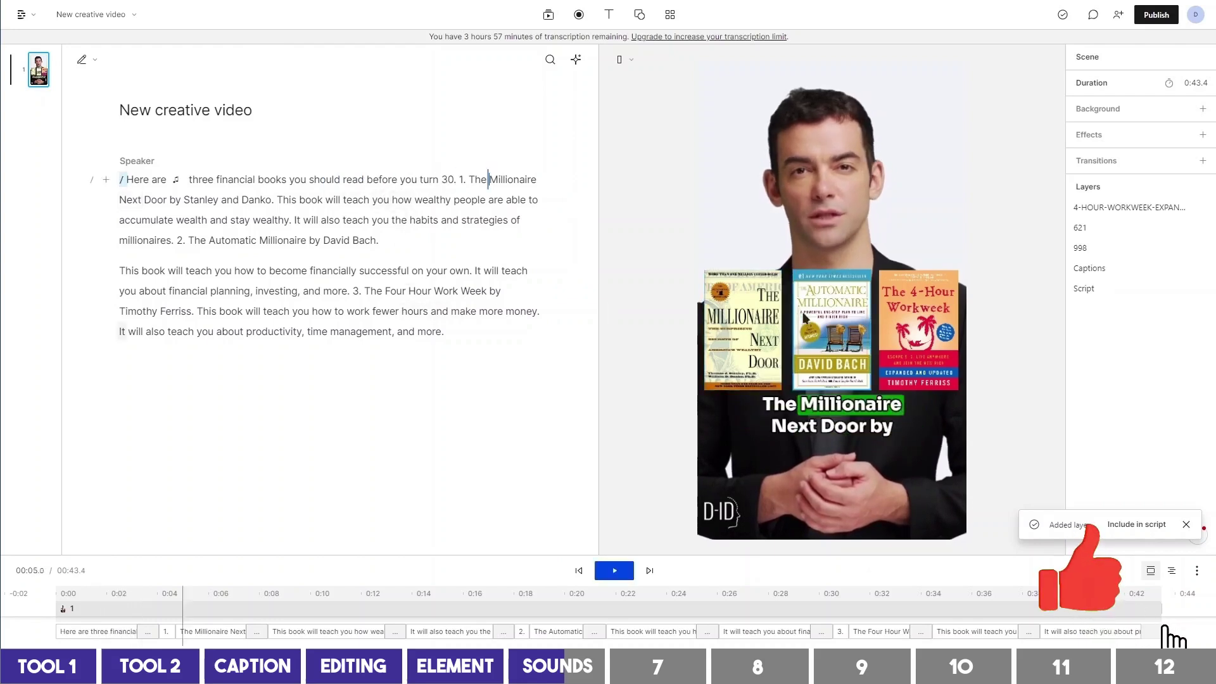
- Trim the 621 and 4-Hour Workweek cover clips to end near 0:05 and 0:04
left_click(812, 318)
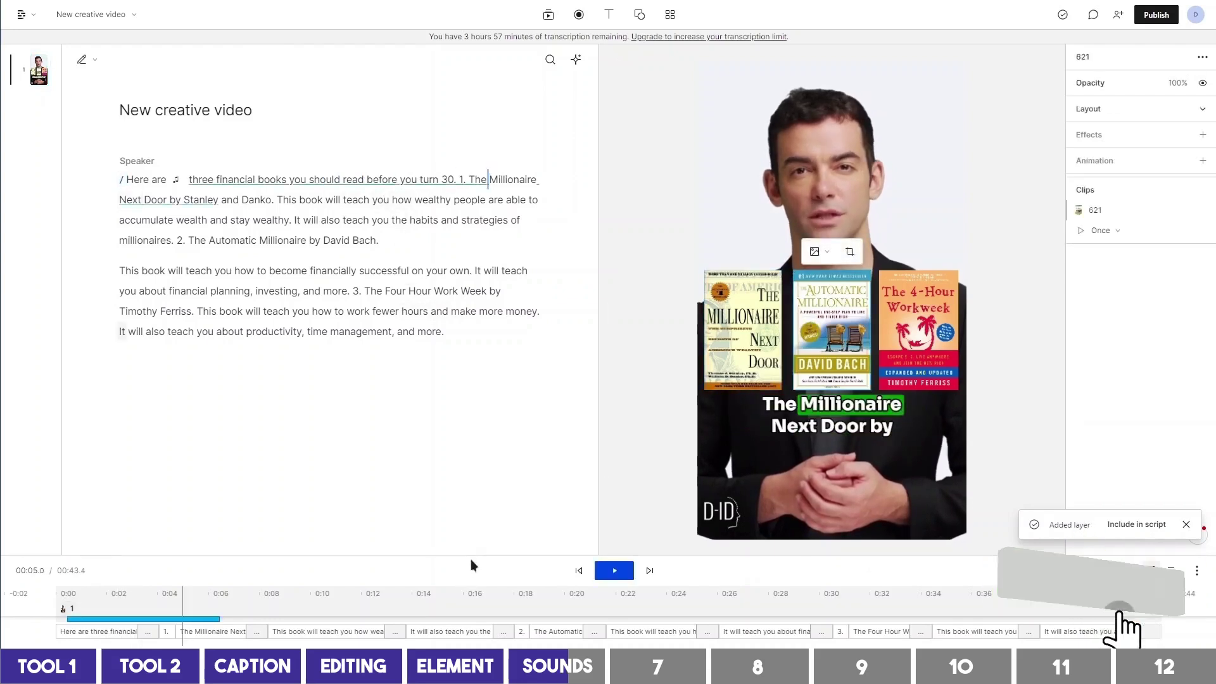
left_click_drag(473, 551, 468, 440)
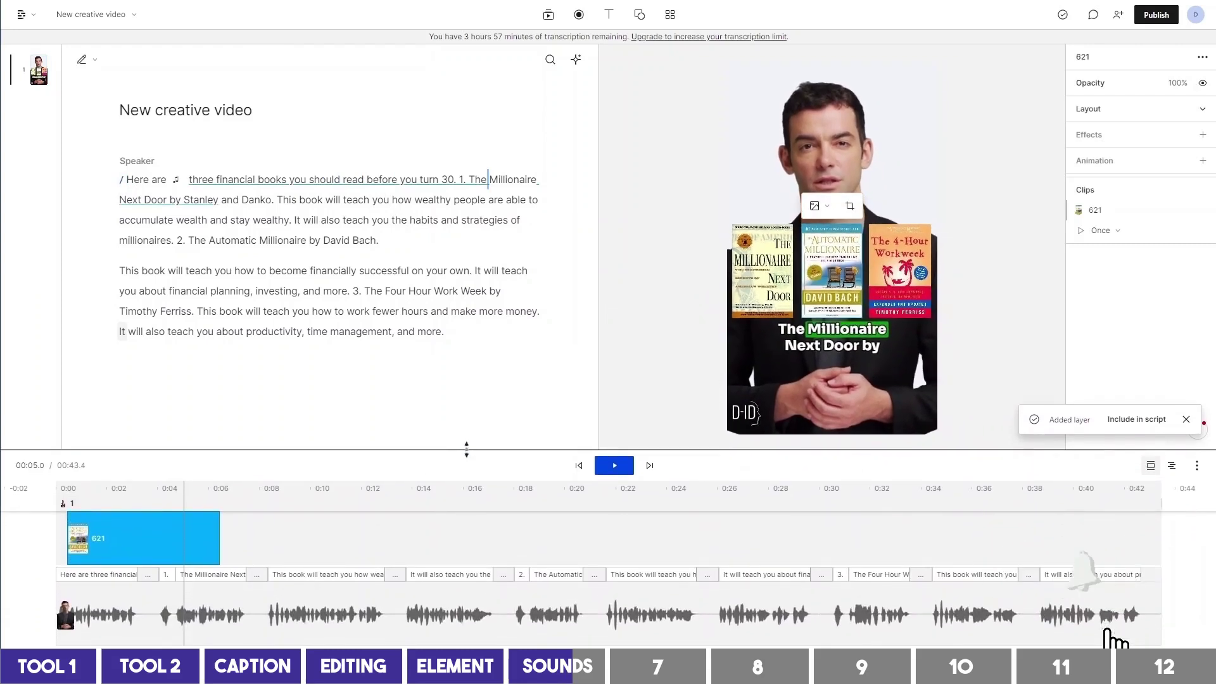
left_click_drag(220, 531, 160, 530)
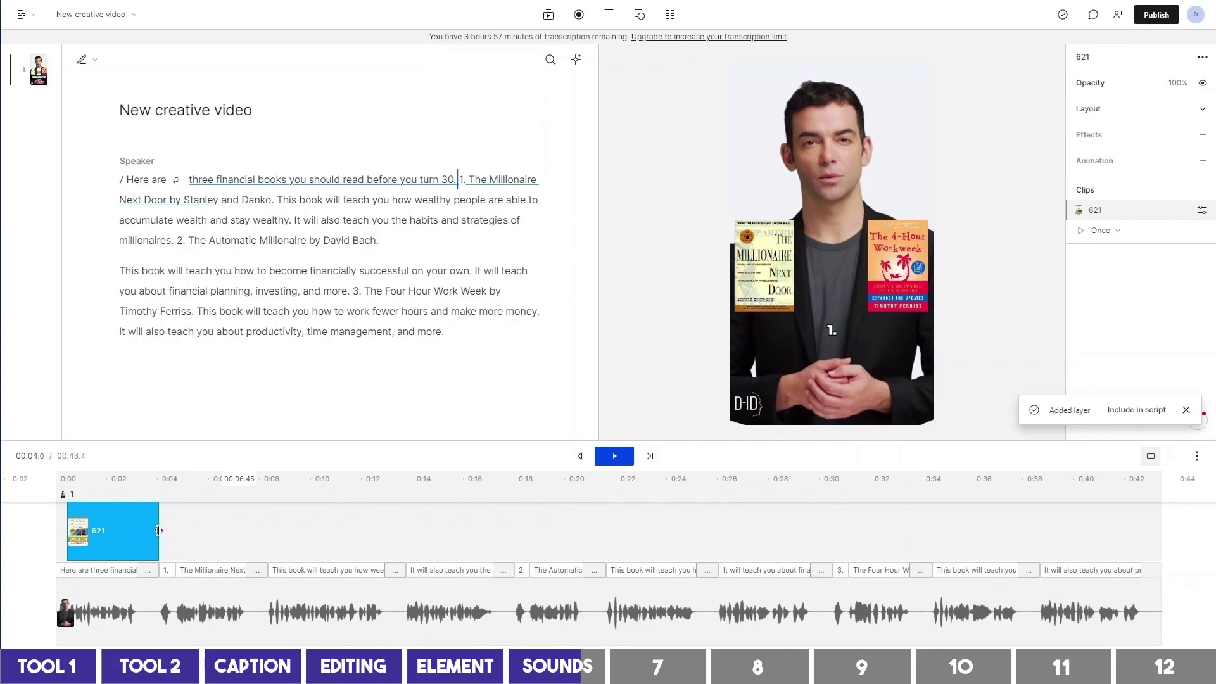
left_click(886, 275)
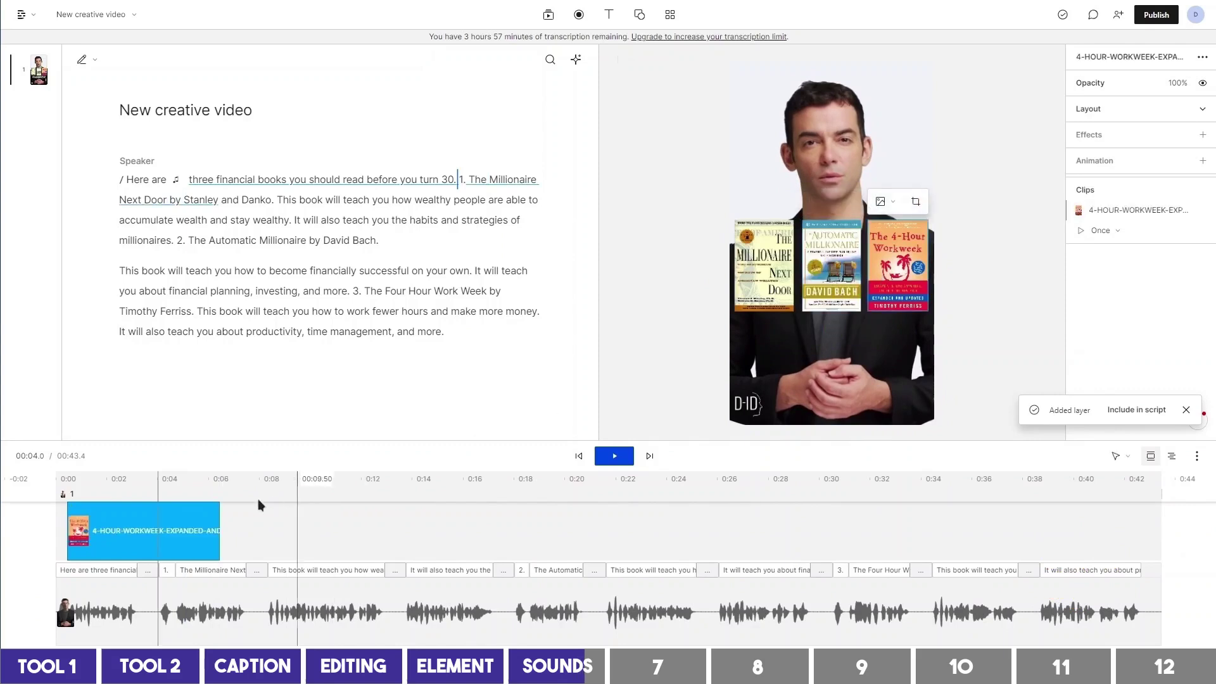
left_click_drag(222, 533, 161, 534)
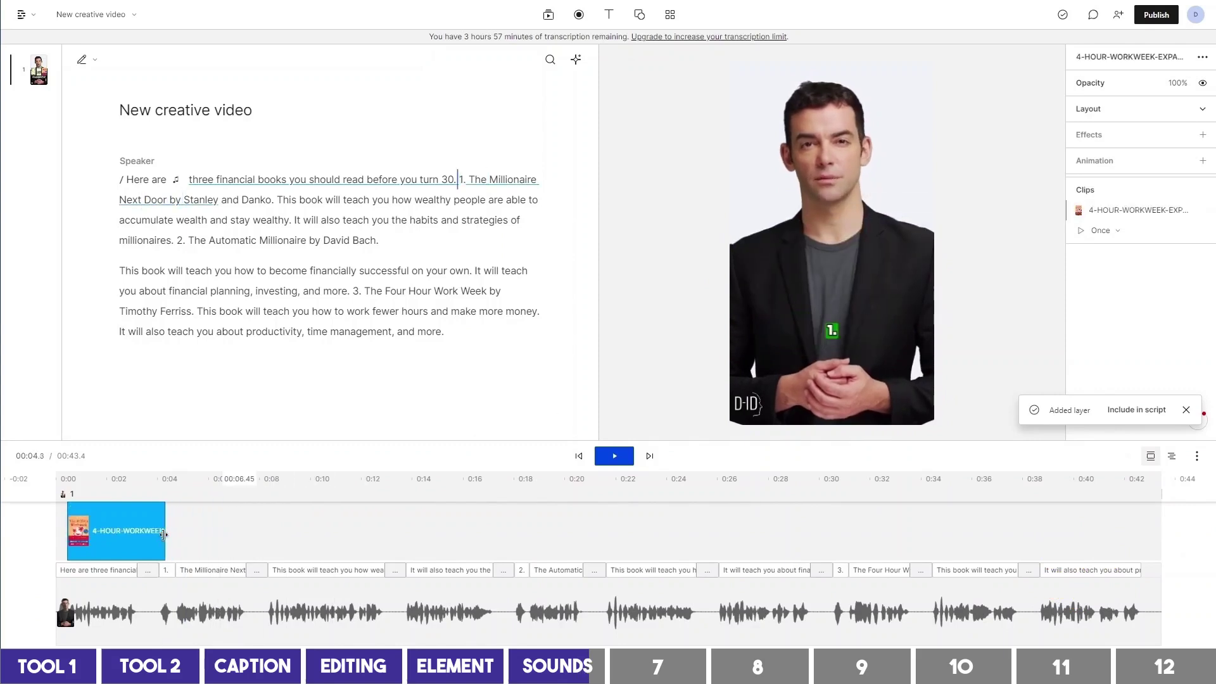
left_click(61, 494)
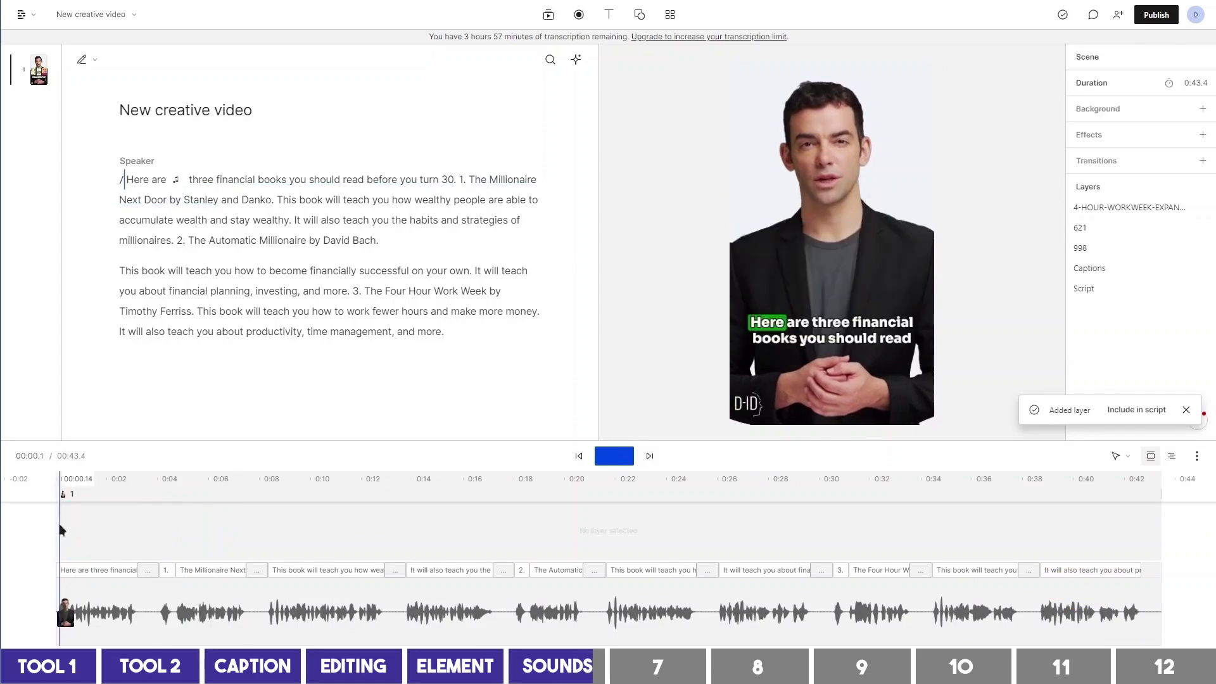
key("space")
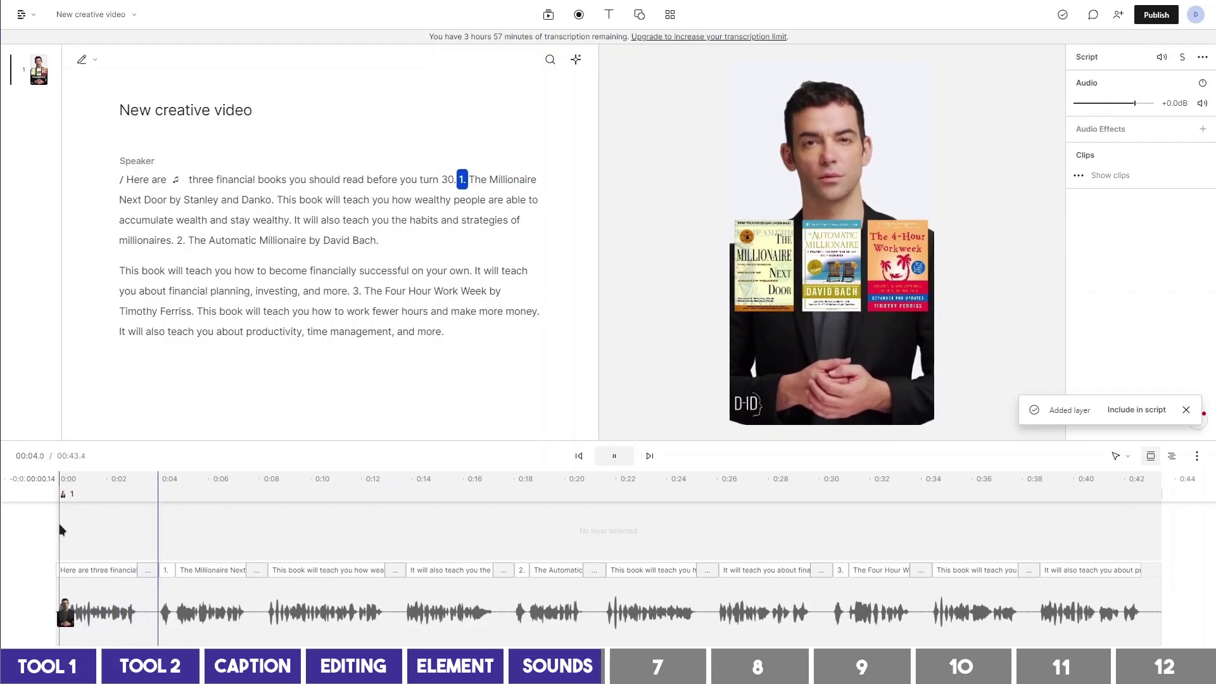
left_click(174, 529)
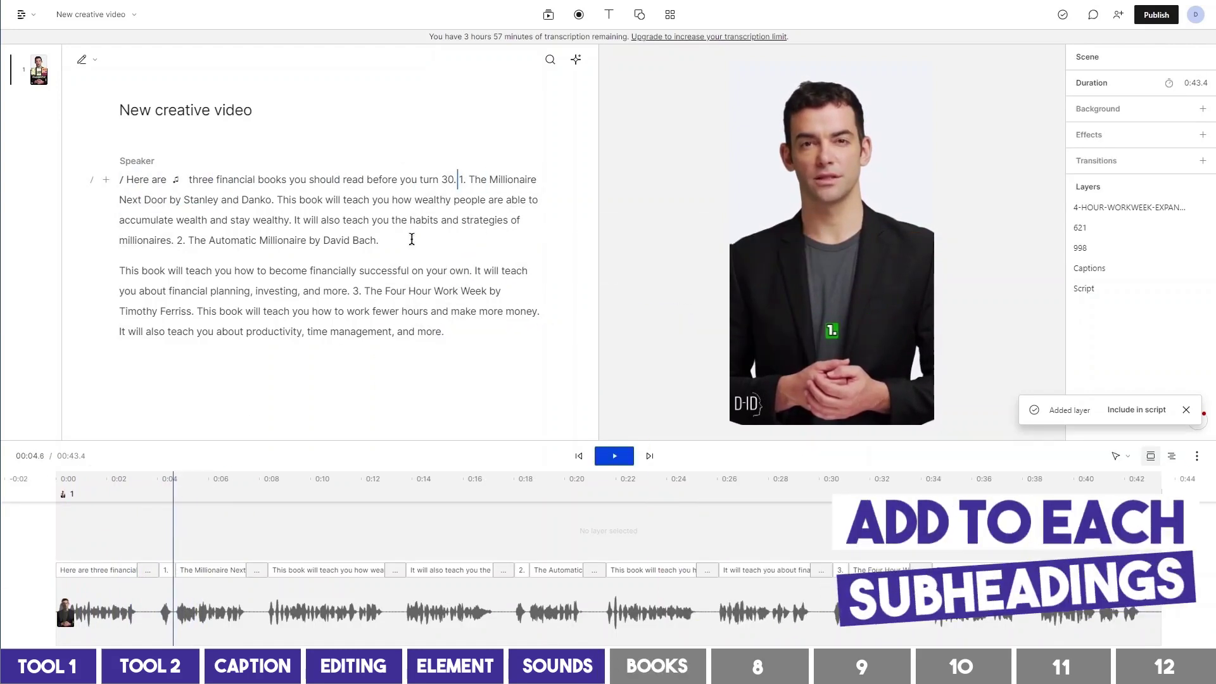
- Insert 998.jpg as The Millionaire Next Door cover over the line ending at 'Danko'
left_click(469, 178)
left_click_drag(489, 194, 272, 200)
left_click(461, 152)
left_click(440, 189)
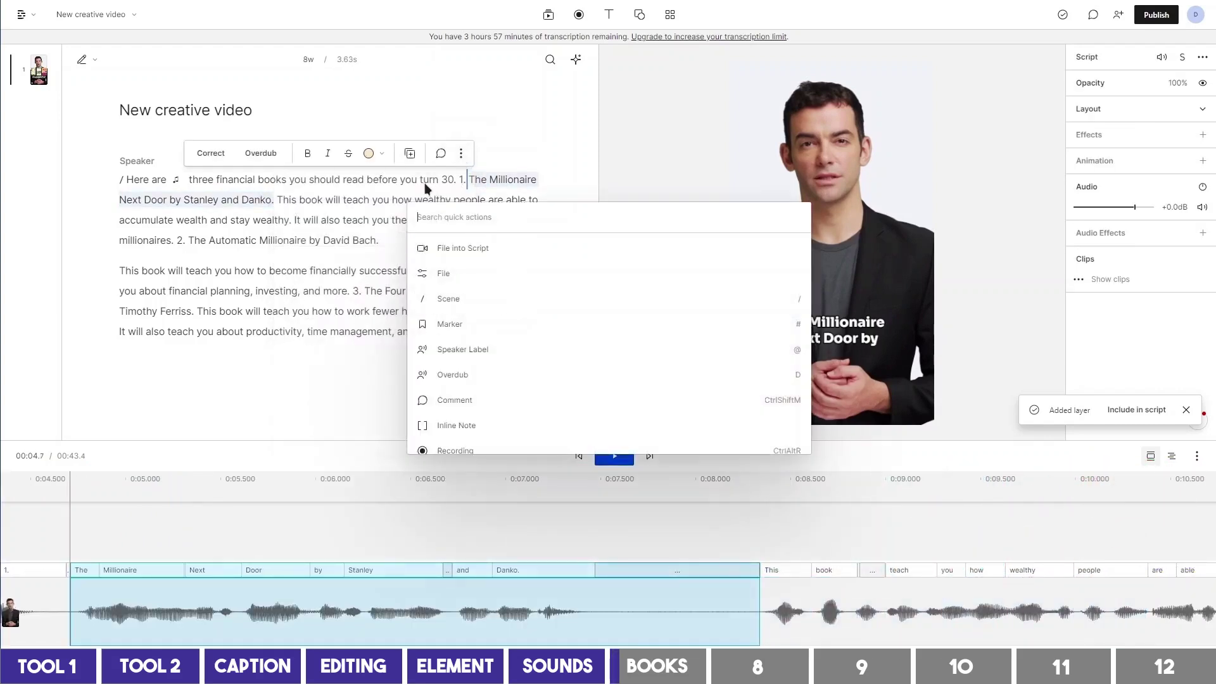
left_click(495, 272)
left_click(165, 194)
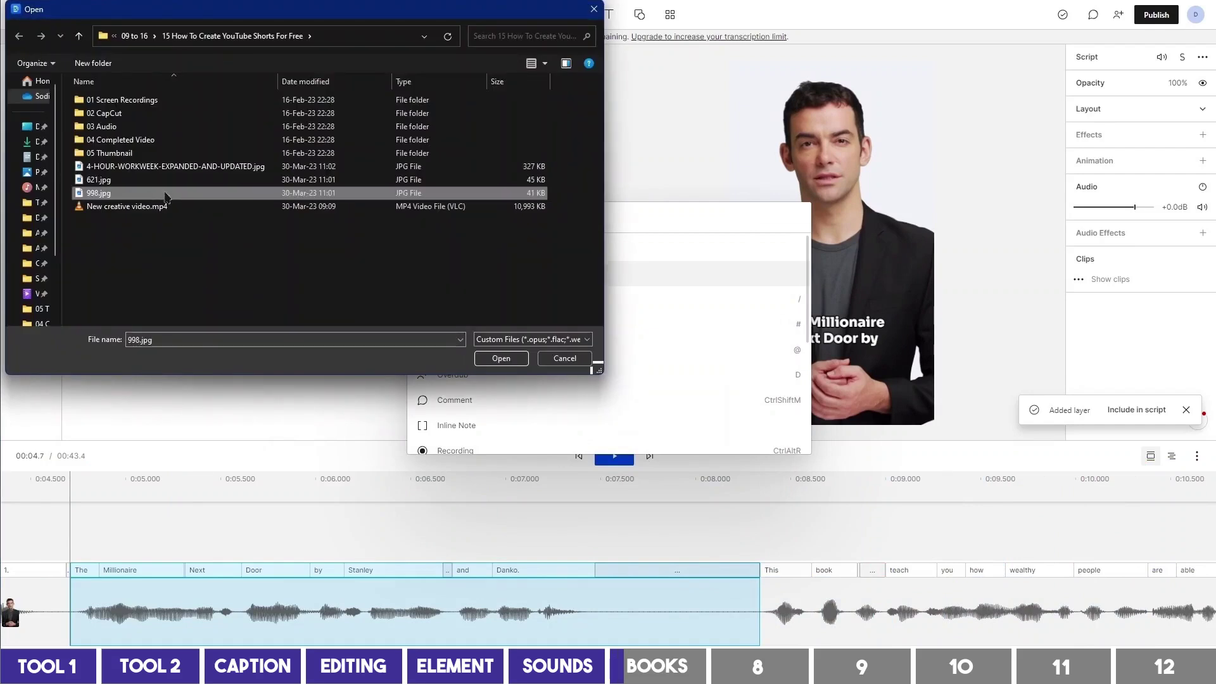
double_click(166, 197)
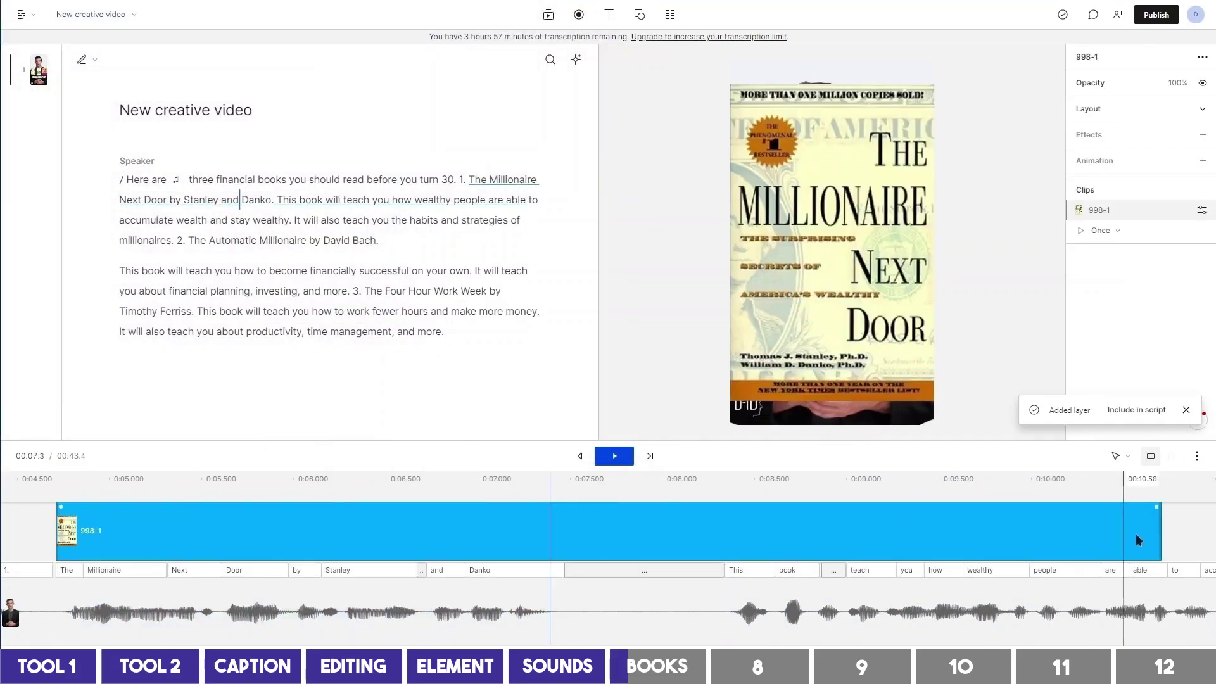
- Trim the cover to end at 'Danko.', shrink it to height 300, and place it above the caption
left_click_drag(1161, 533, 566, 534)
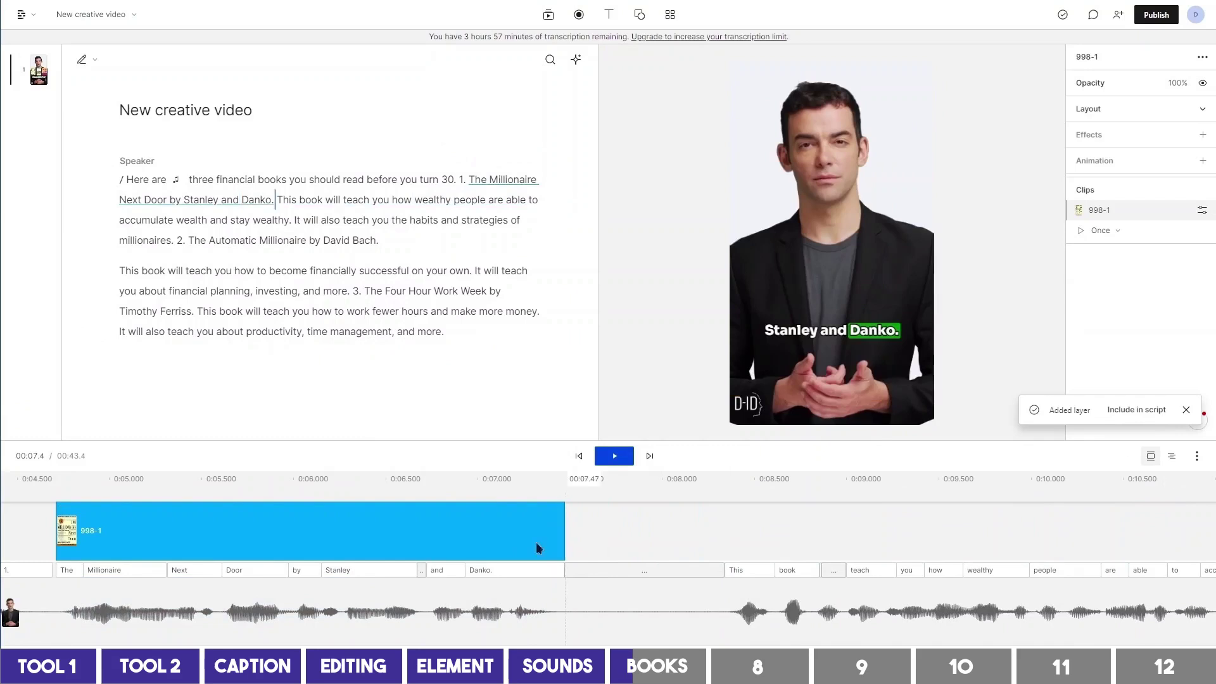
left_click(509, 480)
left_click(908, 197)
left_click_drag(934, 85, 823, 272)
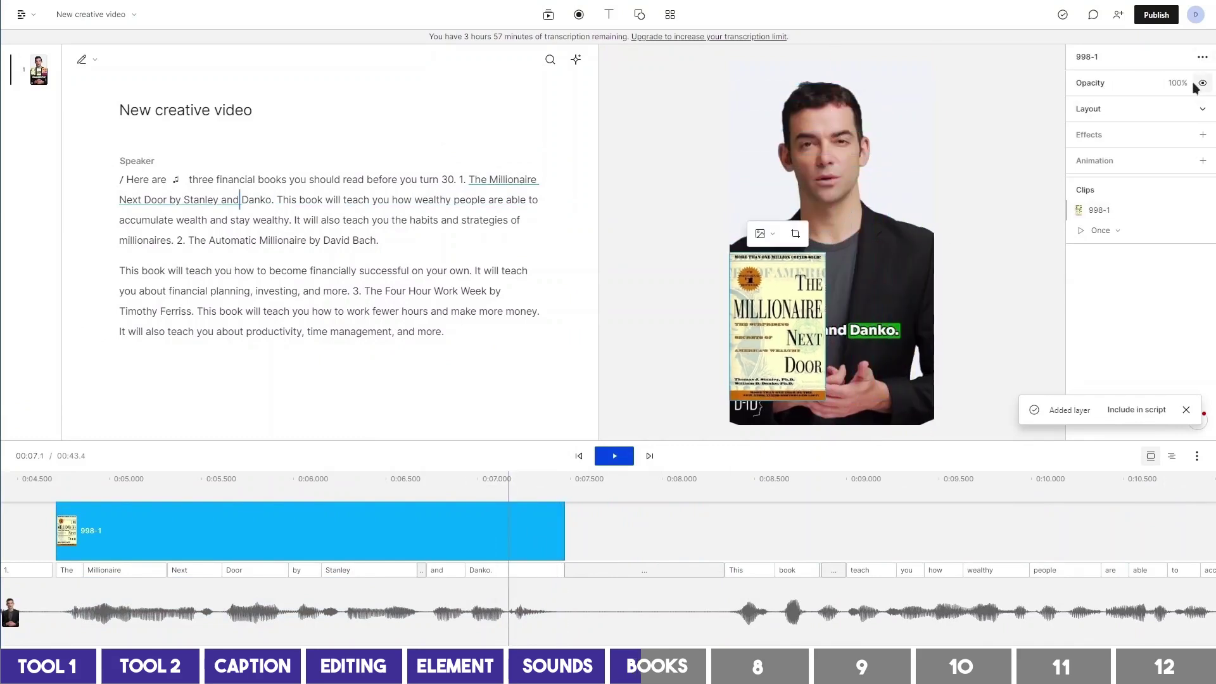
left_click(1201, 111)
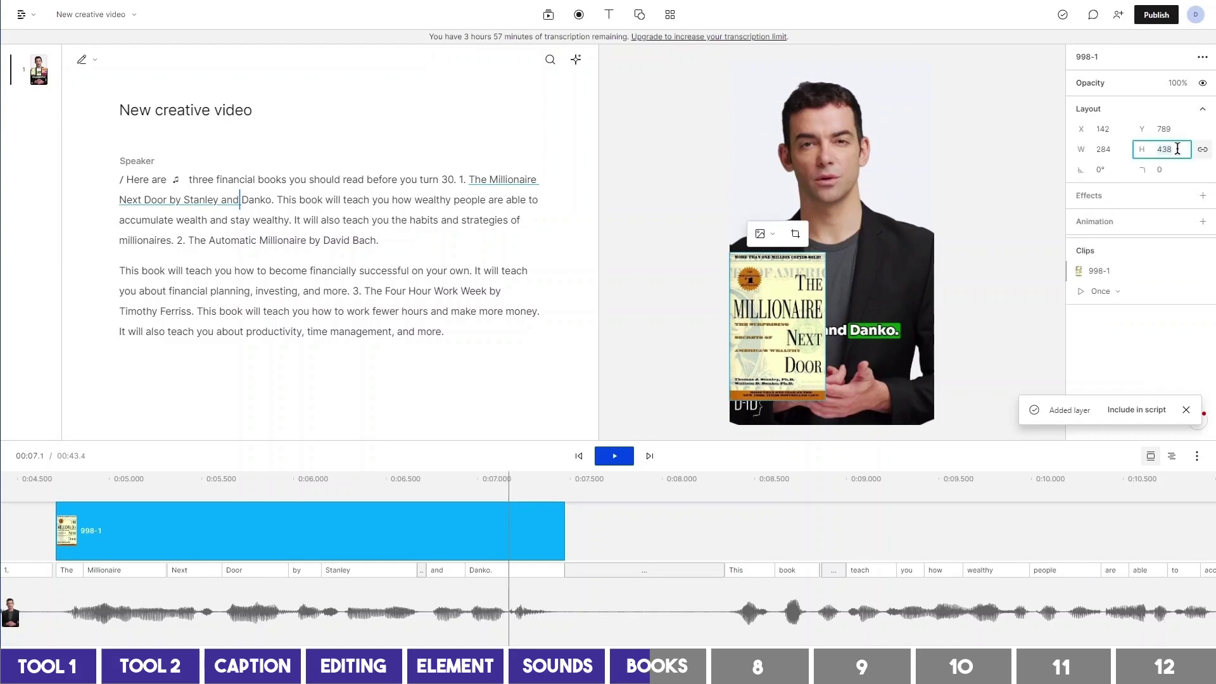
type("300")
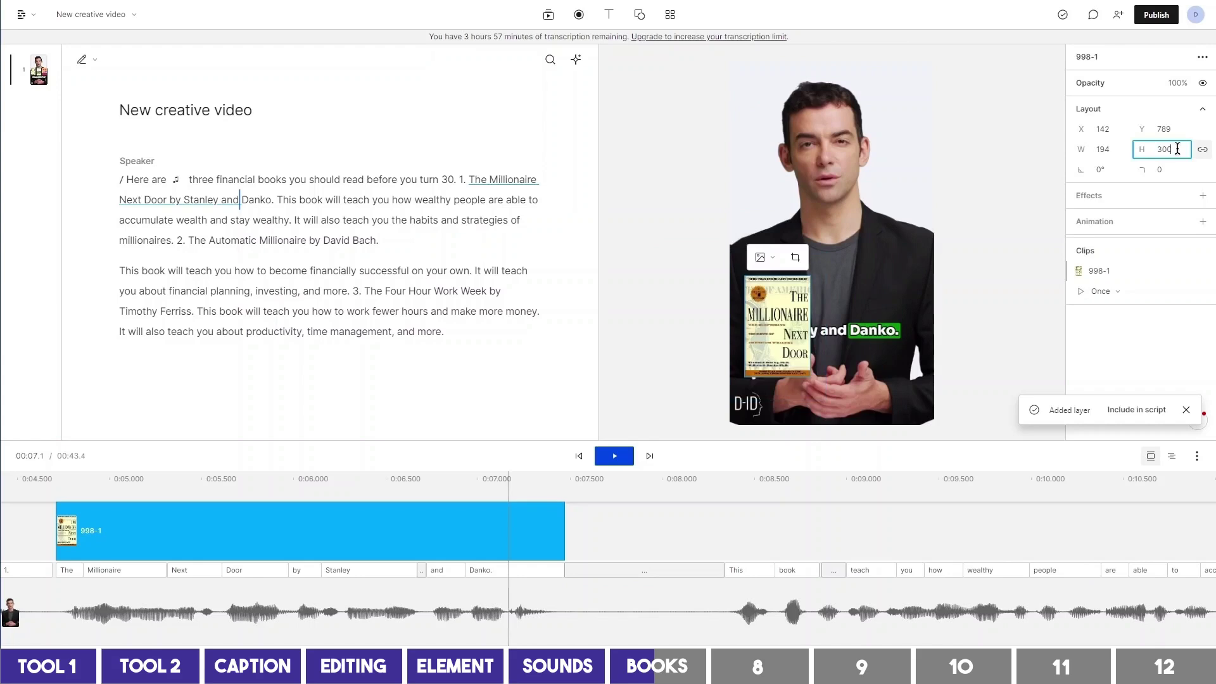
left_click_drag(779, 331, 826, 268)
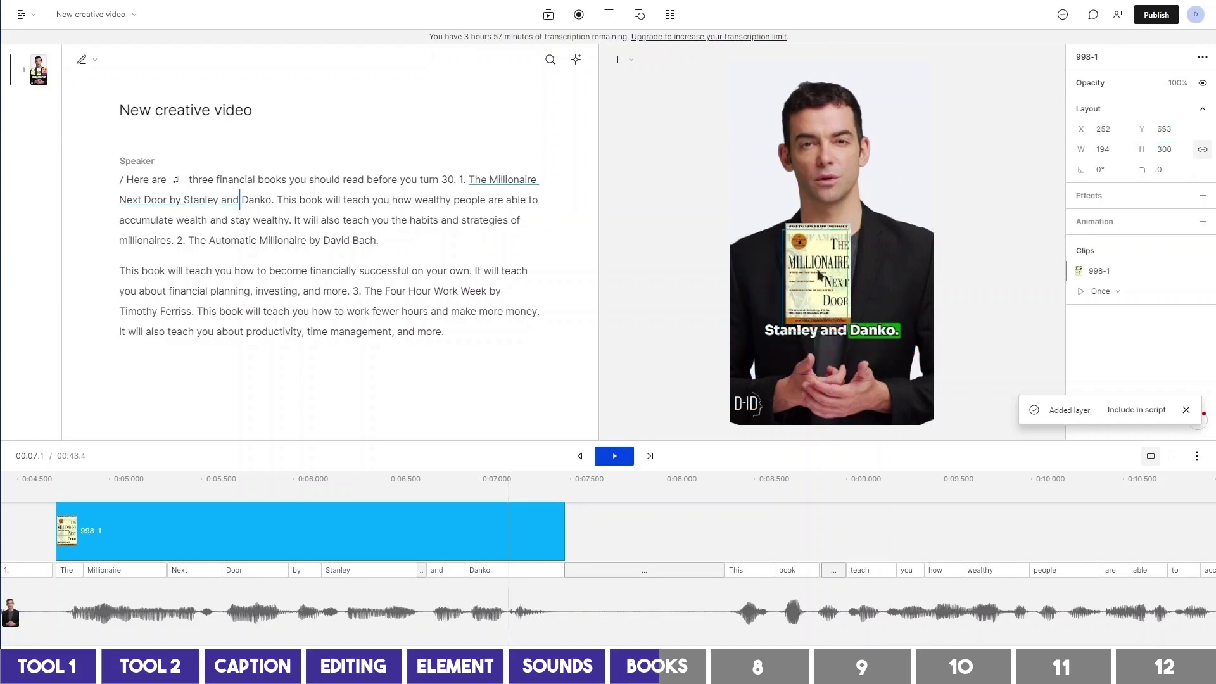
left_click(295, 517)
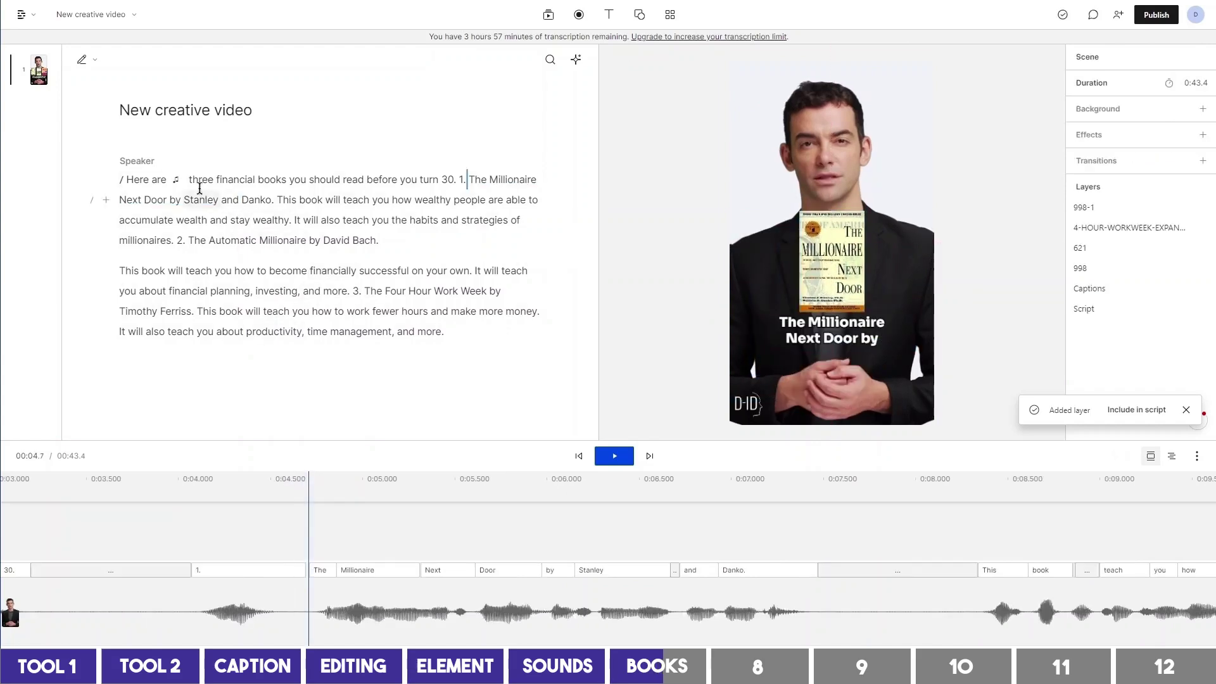
- Paste a copy of the pop sound after '1.', preview it, and select The Automatic Millionaire line
left_click(176, 180)
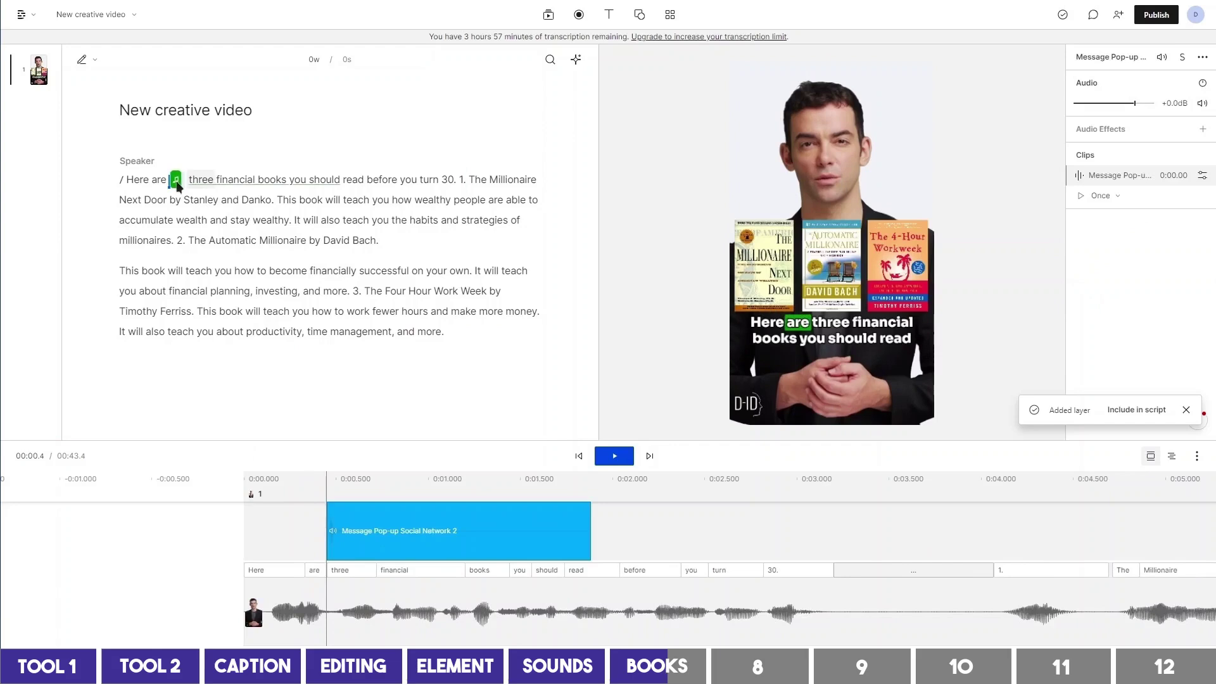
left_click(485, 180)
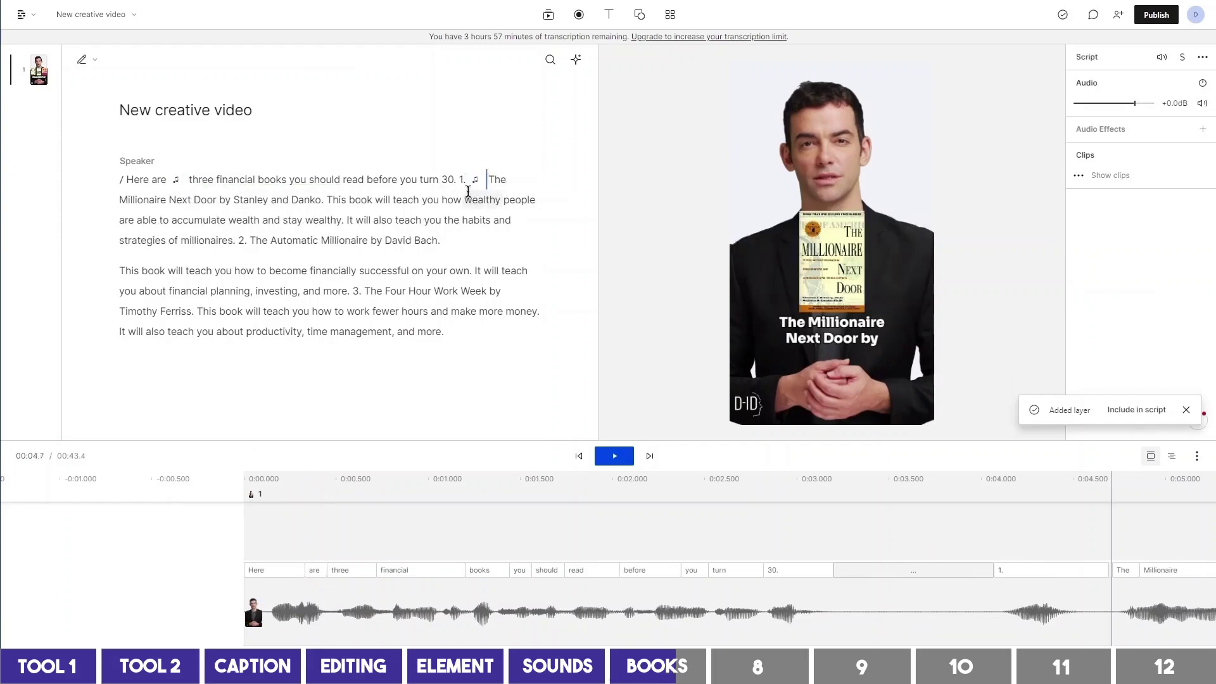
left_click(128, 180)
key("space")
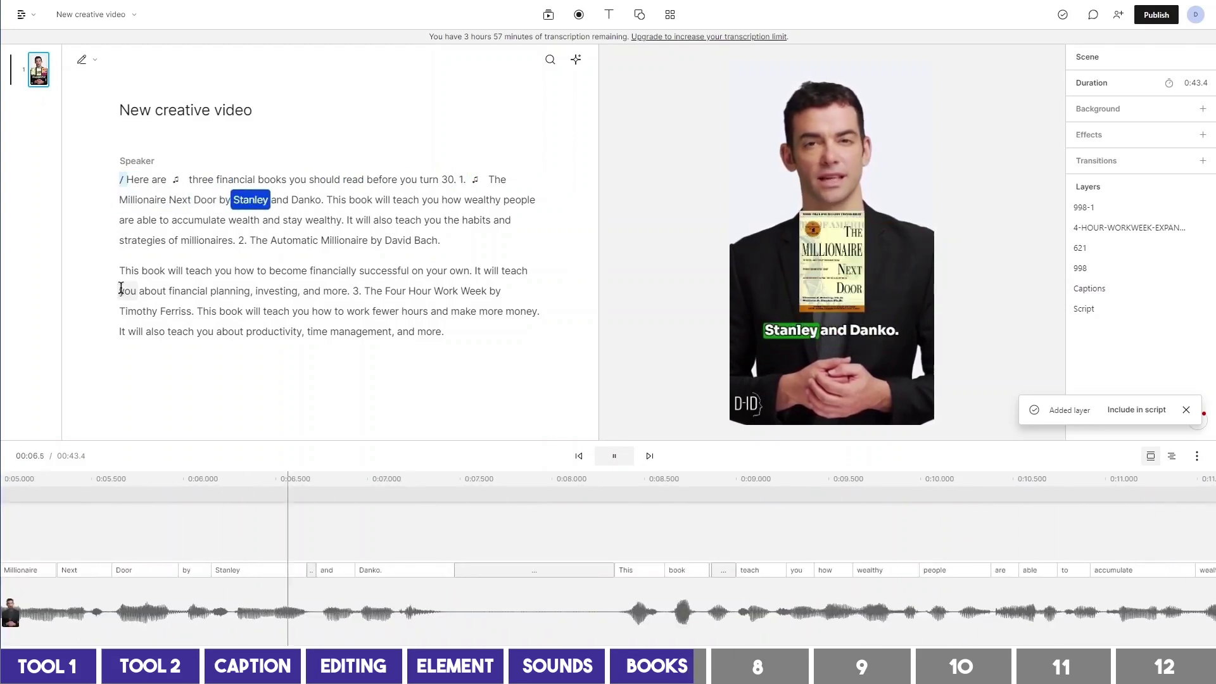
key("space")
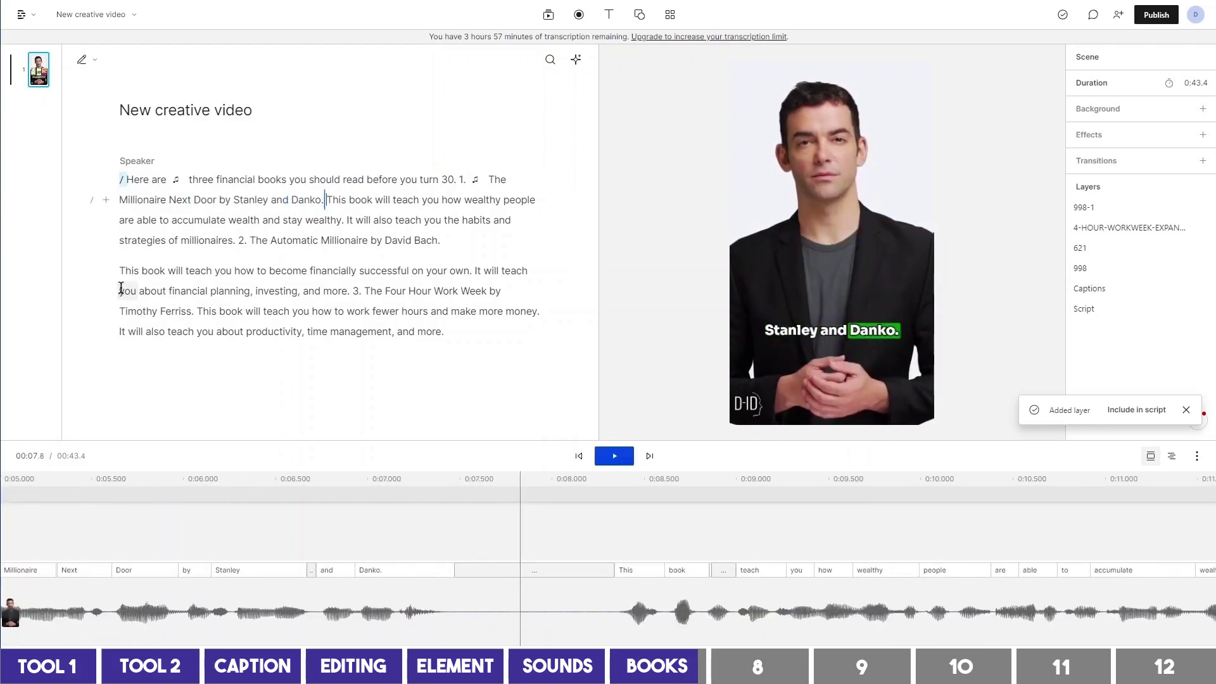
left_click_drag(250, 241, 440, 240)
- Insert the 621.jpg cover image over The Automatic Millionaire line
left_click(447, 181)
left_click(446, 247)
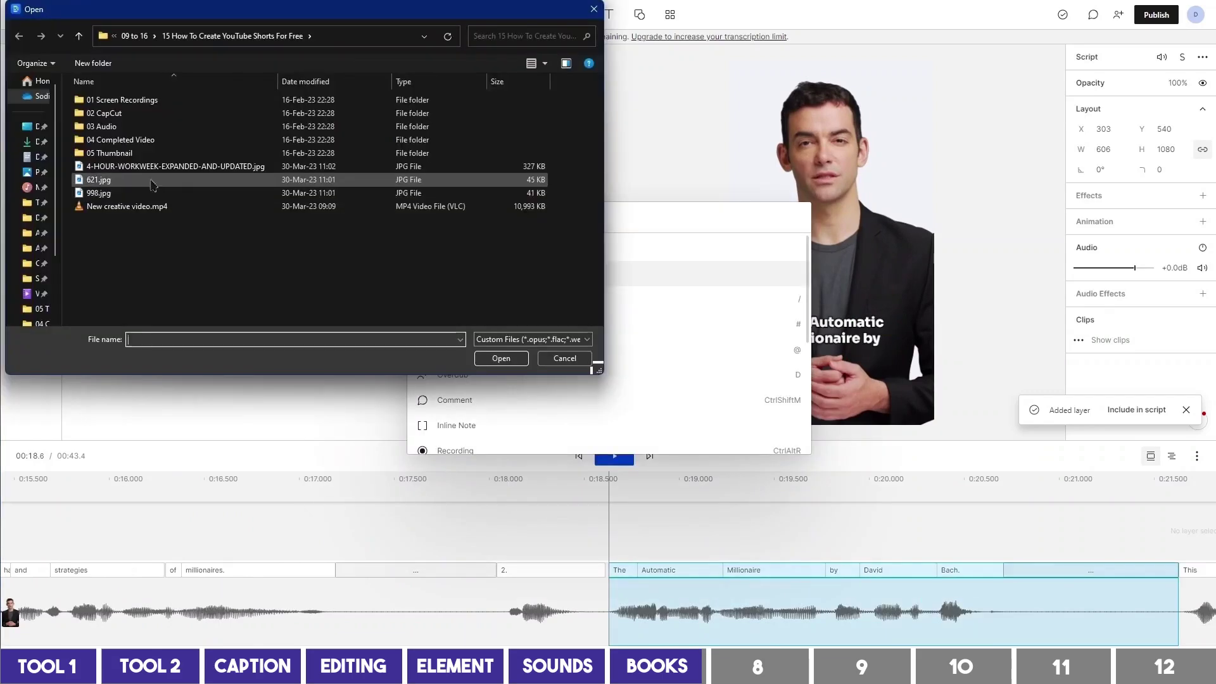
double_click(98, 180)
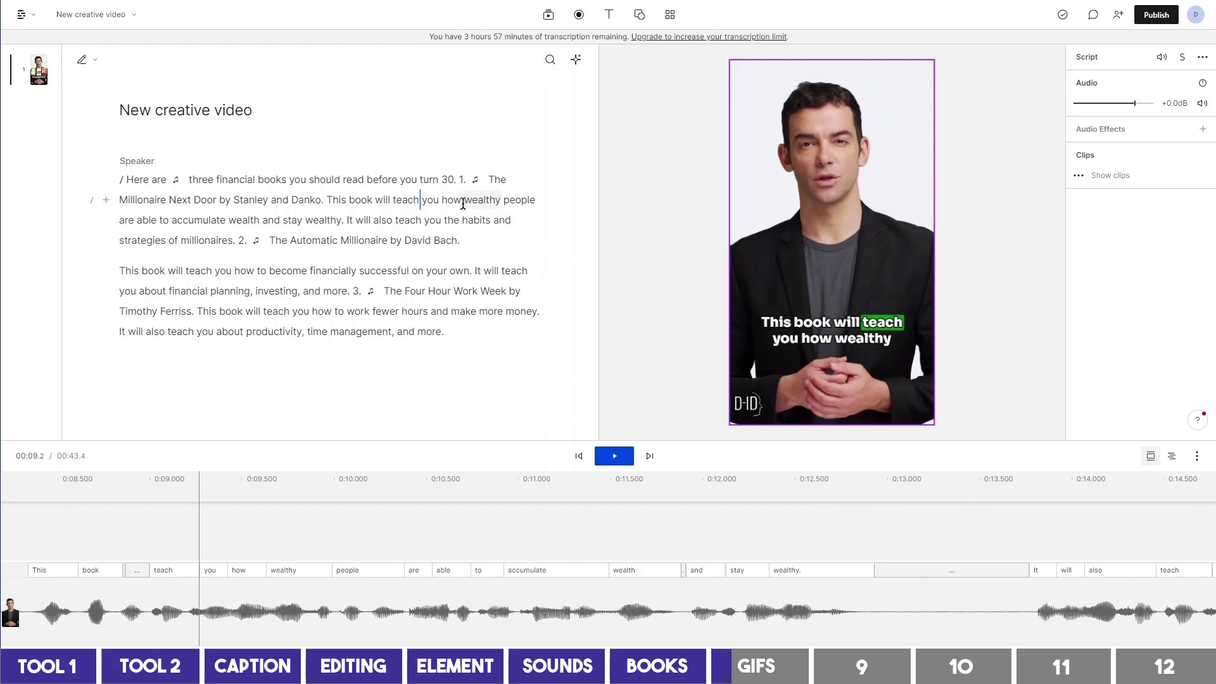
- Search stock images for 'wealth' and insert the dollar-and-coins photo at 'wealth'
left_click(228, 220)
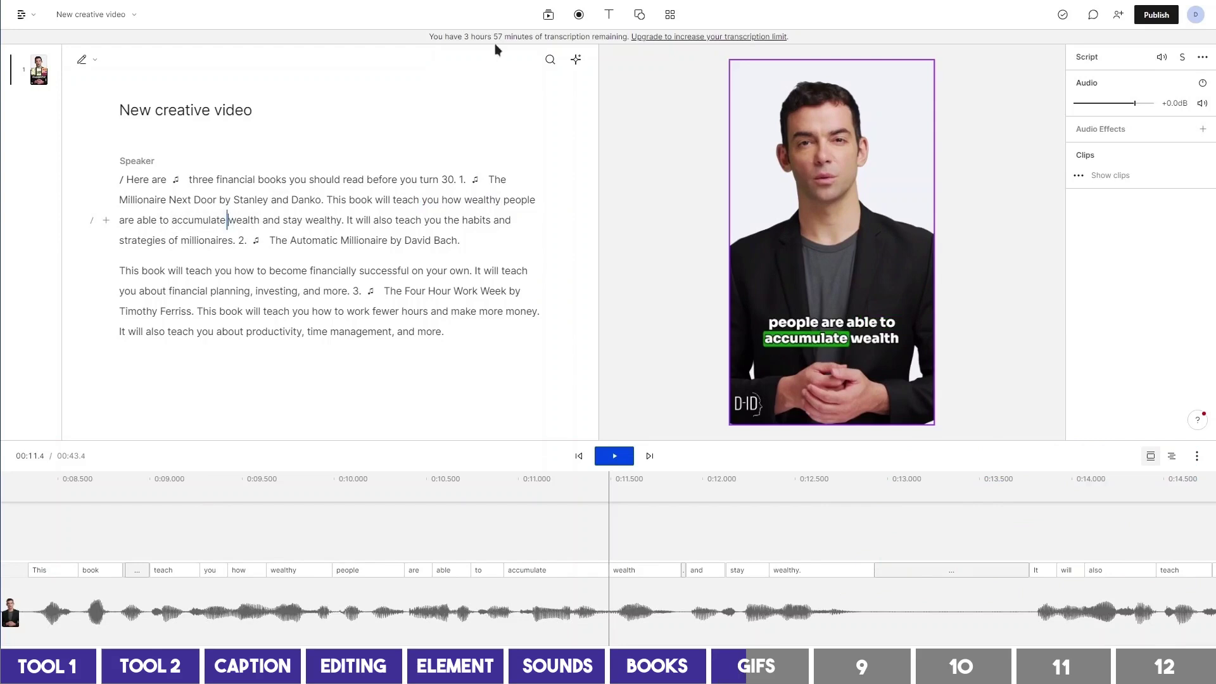
left_click(550, 15)
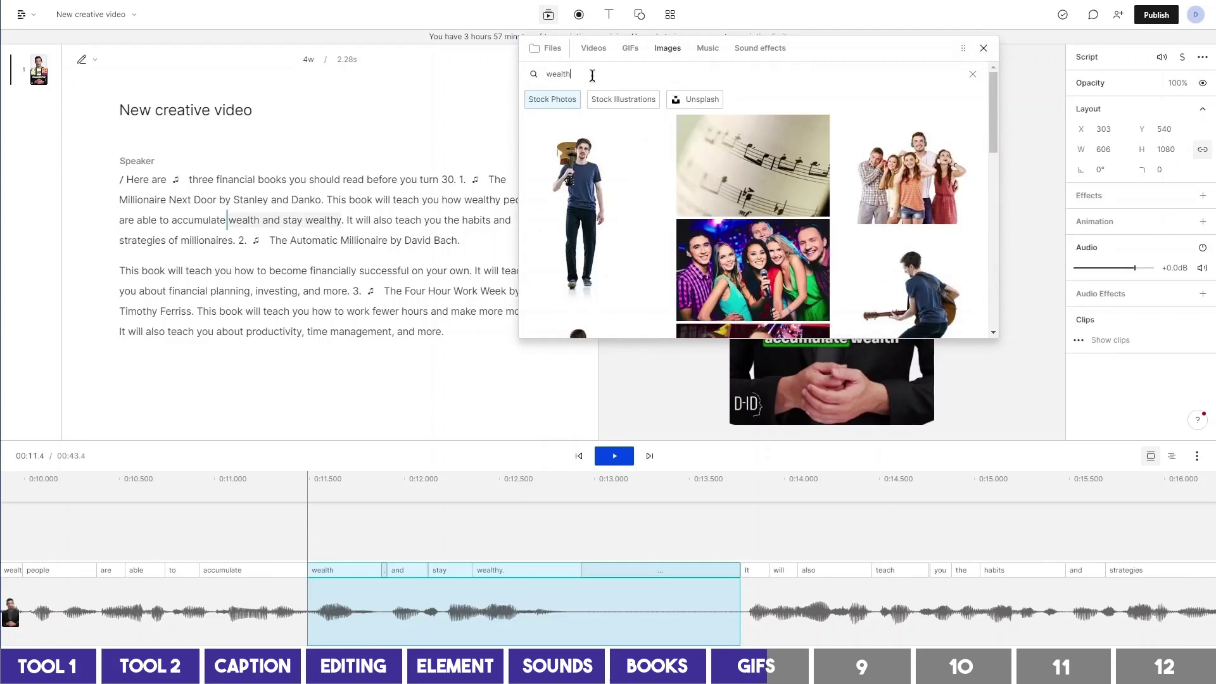
key("Return")
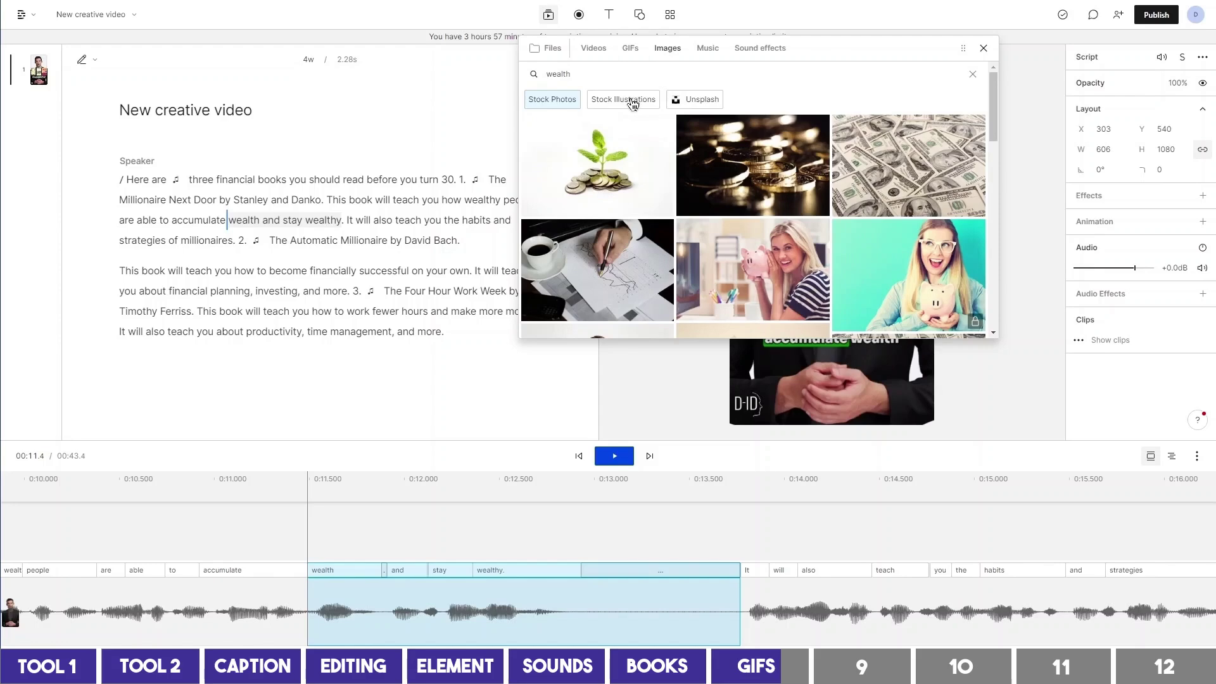
left_click(623, 100)
left_click(750, 152)
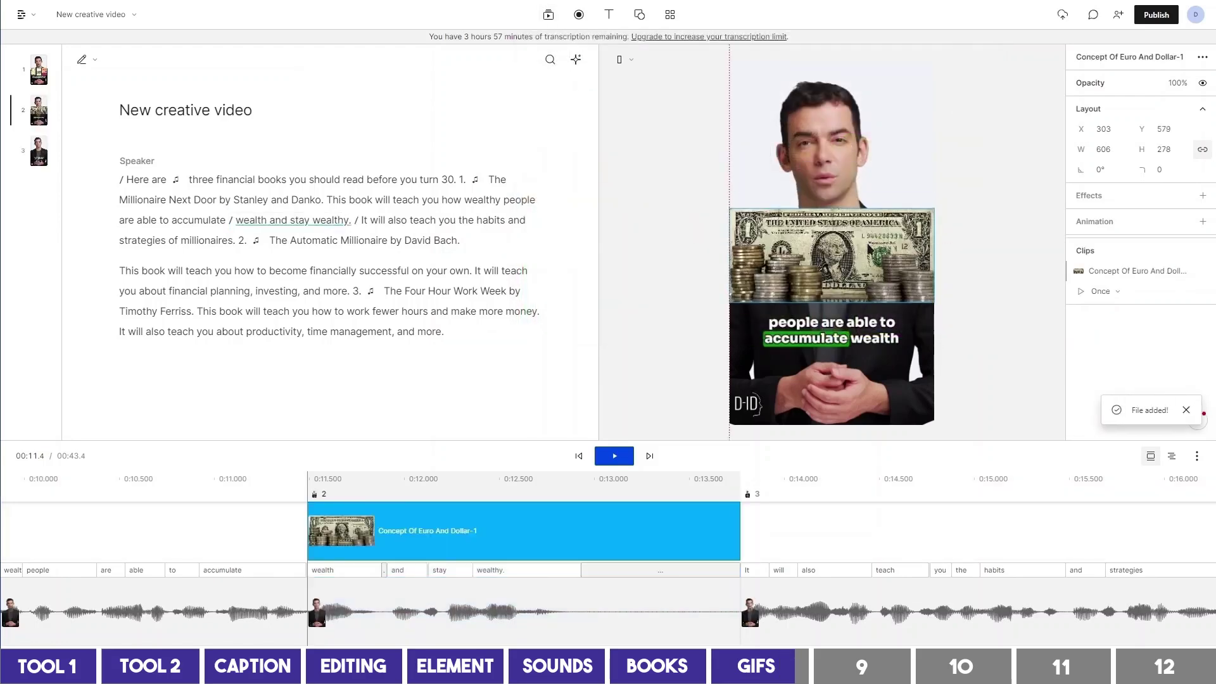
- Shrink and lower the dollar image so it sits just above the caption
left_click_drag(831, 243, 831, 271)
left_click_drag(933, 221, 889, 261)
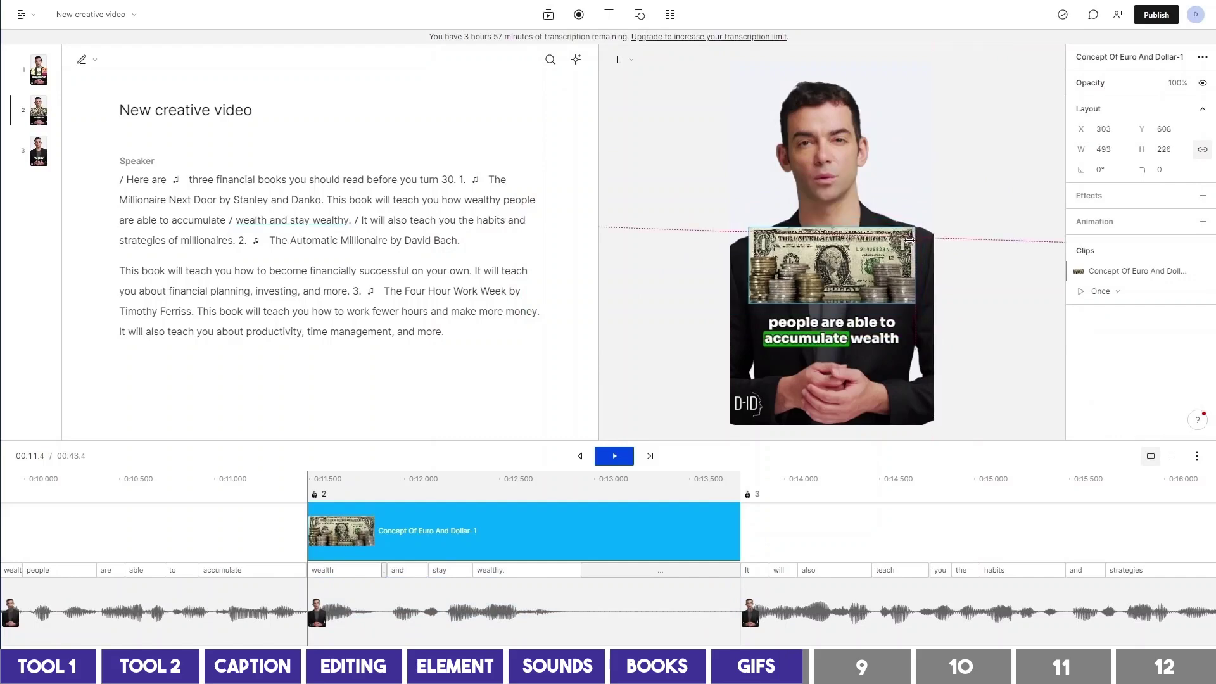
left_click_drag(817, 271, 831, 285)
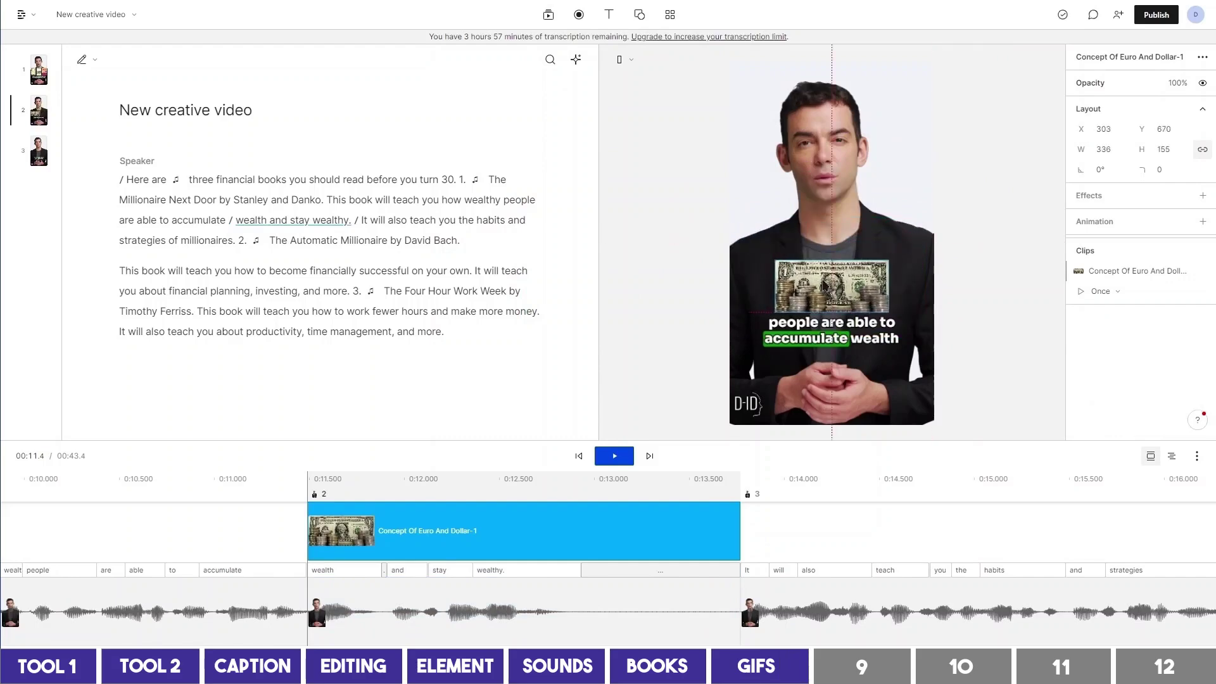
left_click(233, 219)
- Add Mouth Pop 1 after 'accumulate' and a small investment chart over the financial planning line
left_click(548, 14)
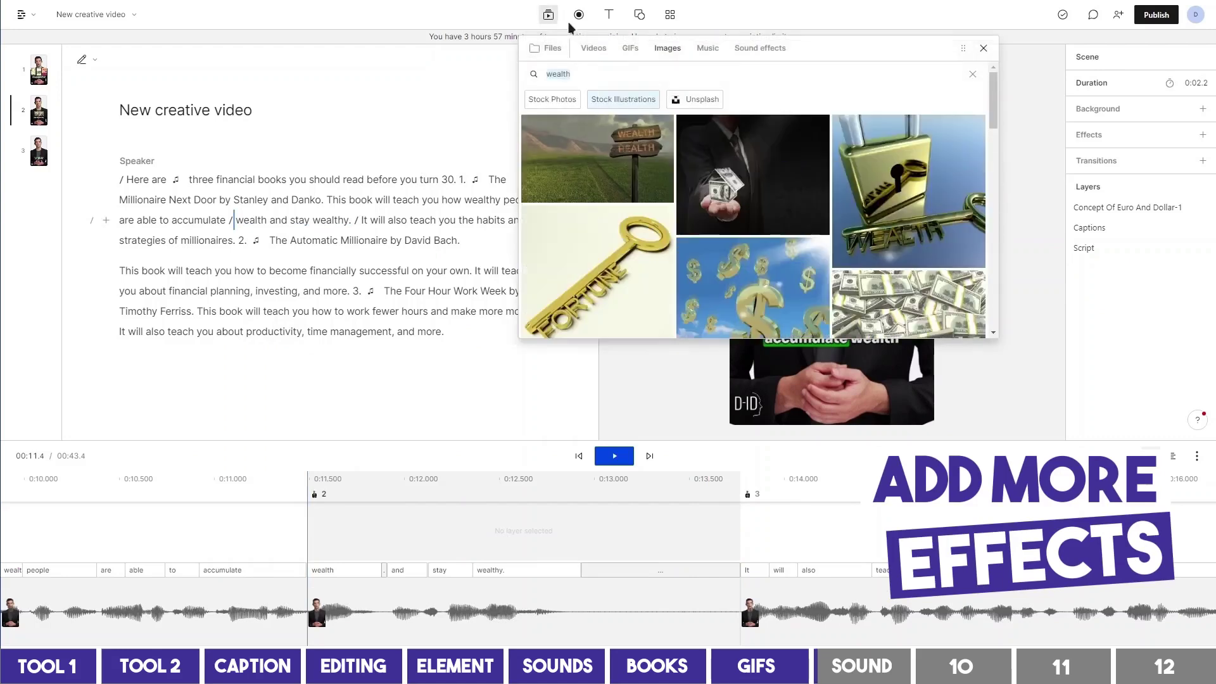
left_click(760, 48)
type("pop")
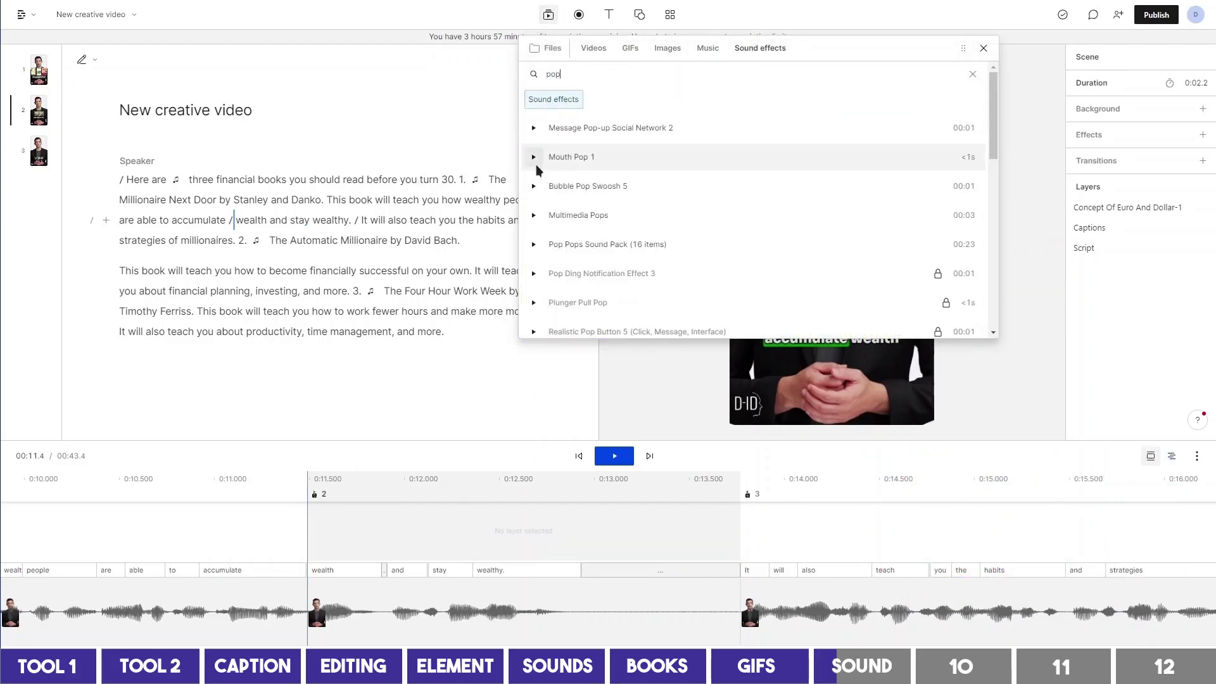
left_click(535, 156)
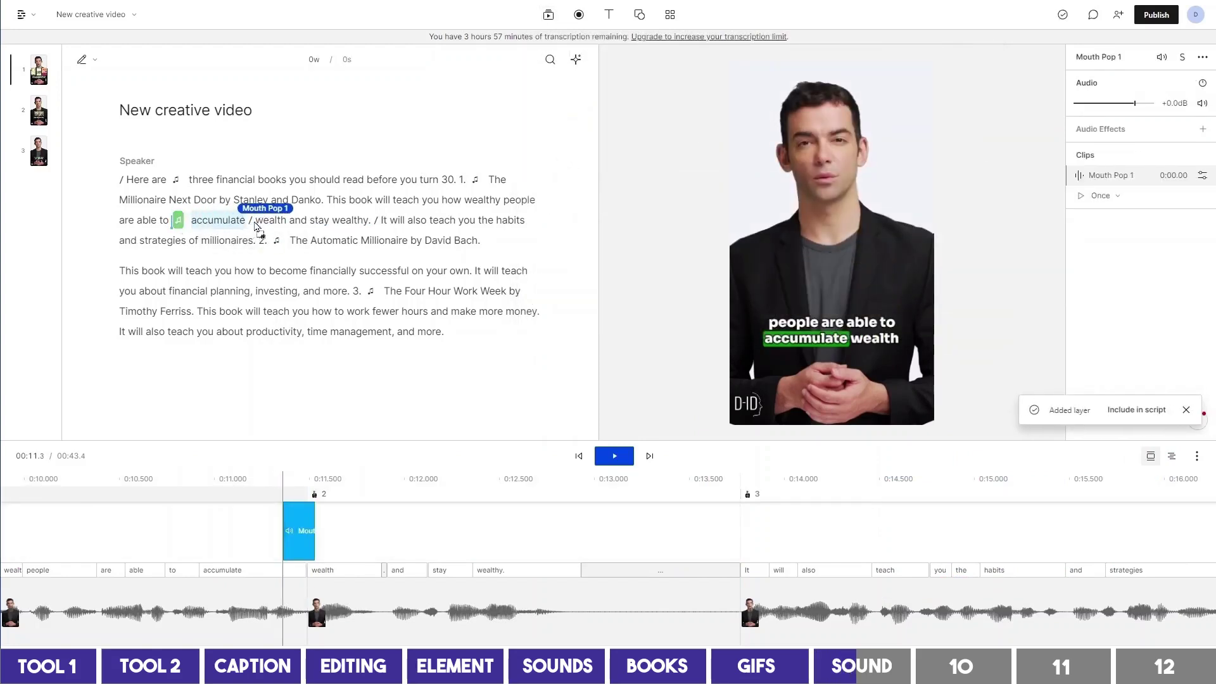
left_click_drag(255, 226, 232, 224)
key("space")
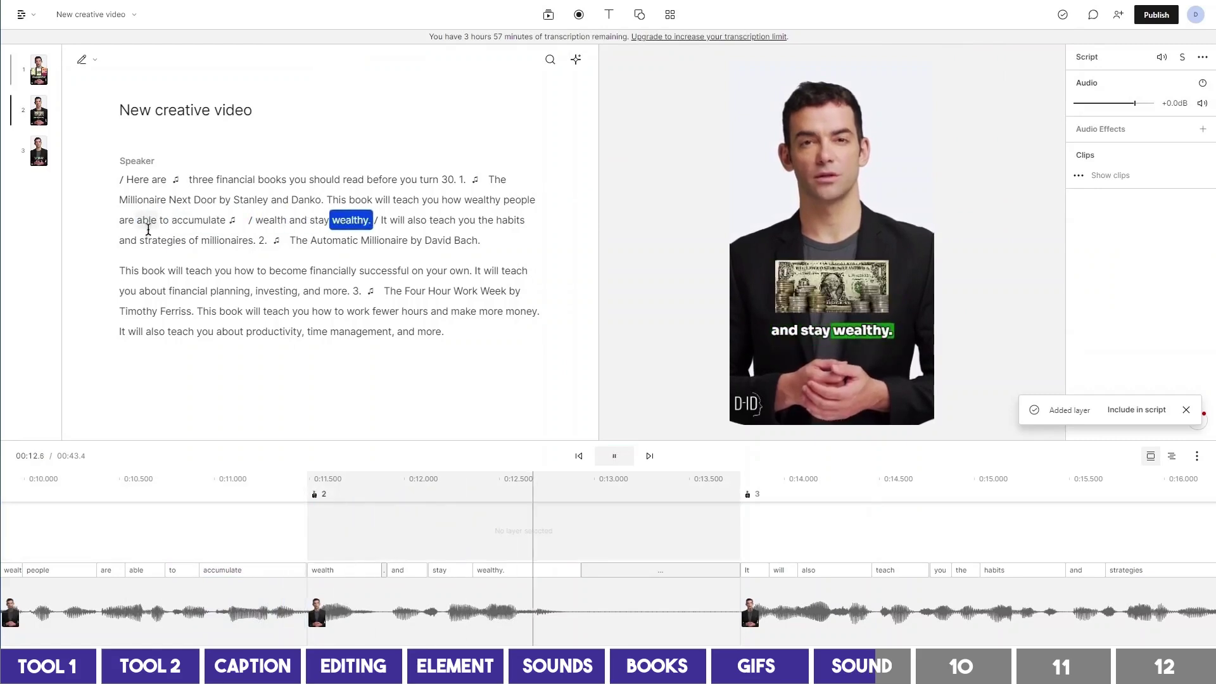
key("space")
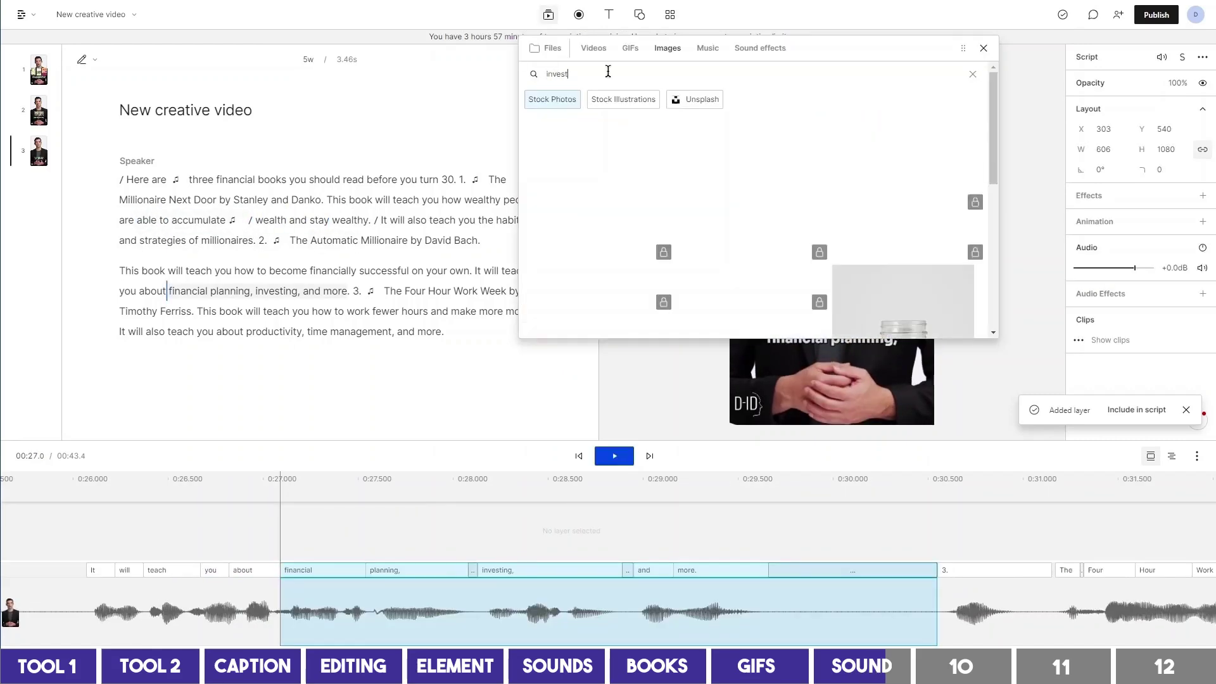
left_click(811, 287)
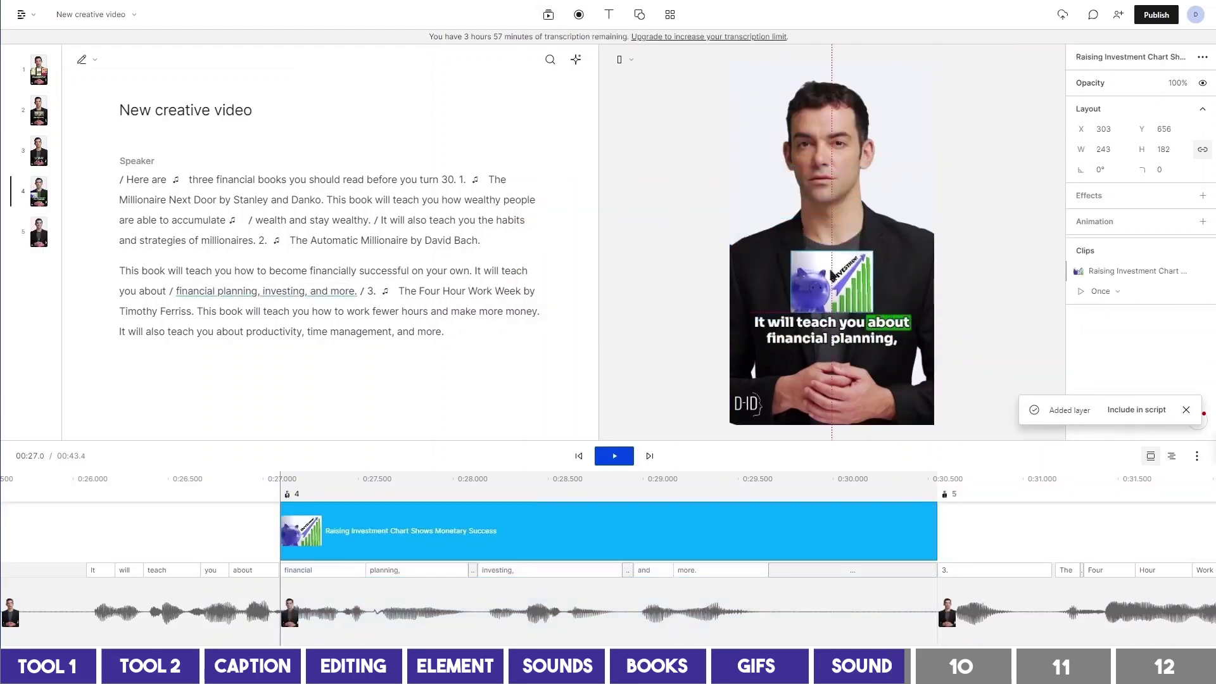
left_click_drag(808, 286, 838, 273)
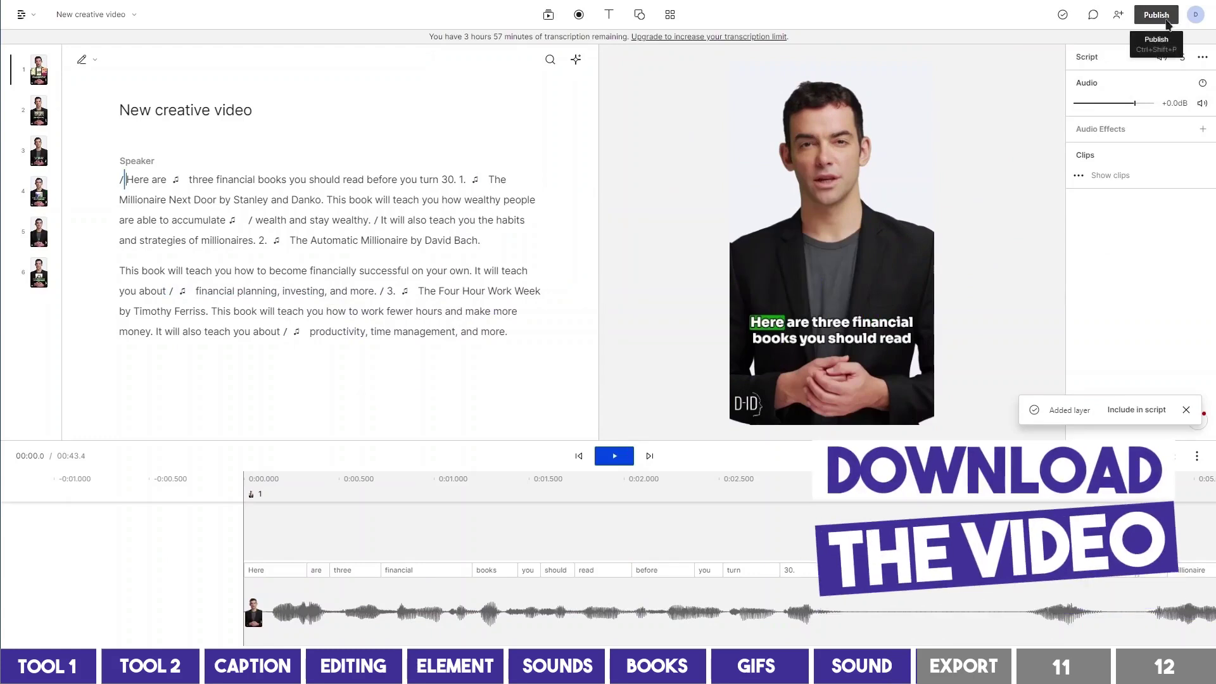
- Export the video at 720p with Remove watermark turned on
left_click(1156, 14)
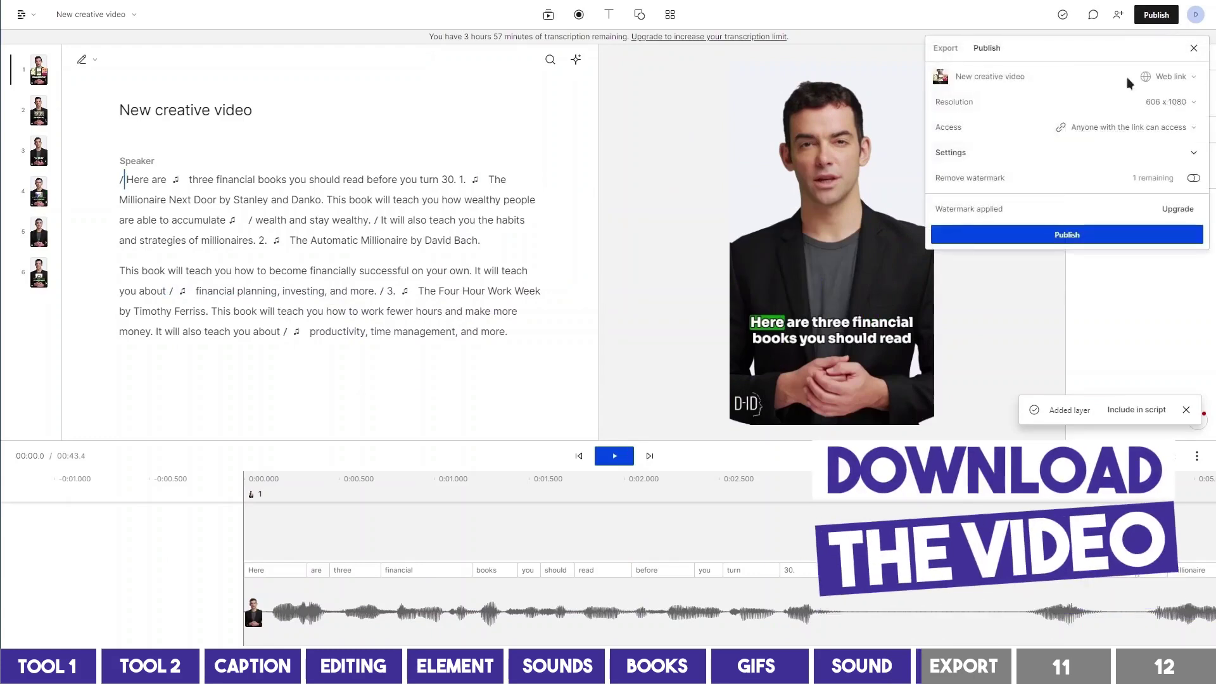
left_click(946, 47)
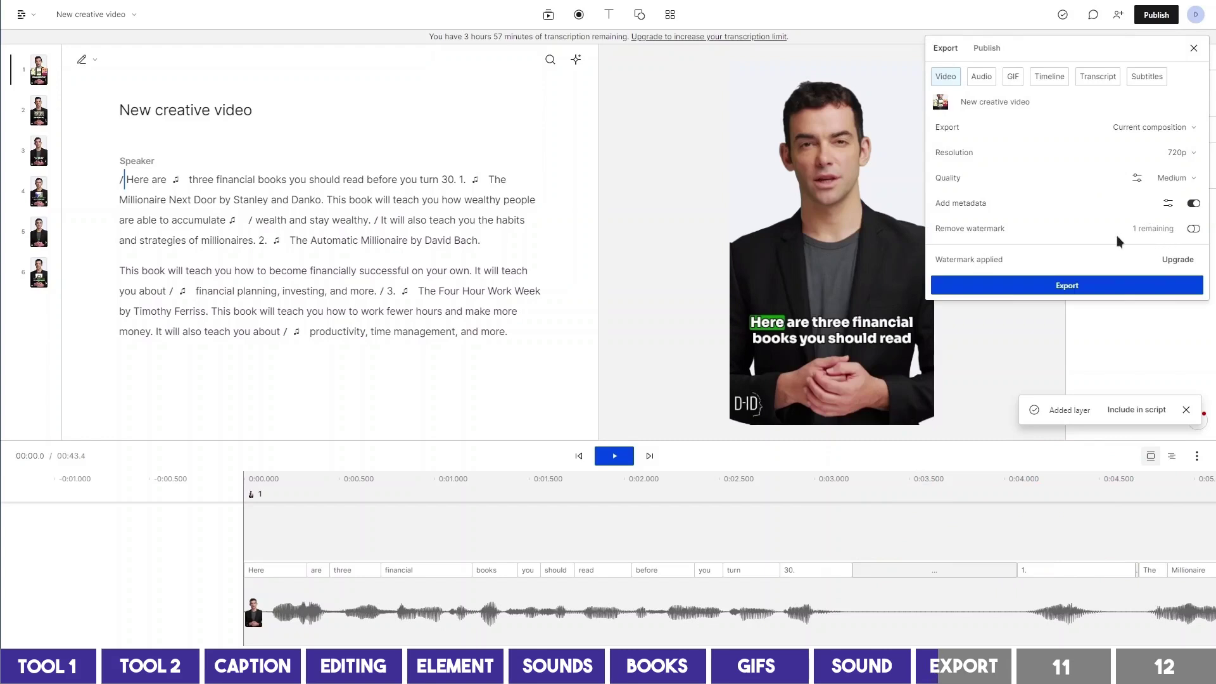
left_click(1195, 229)
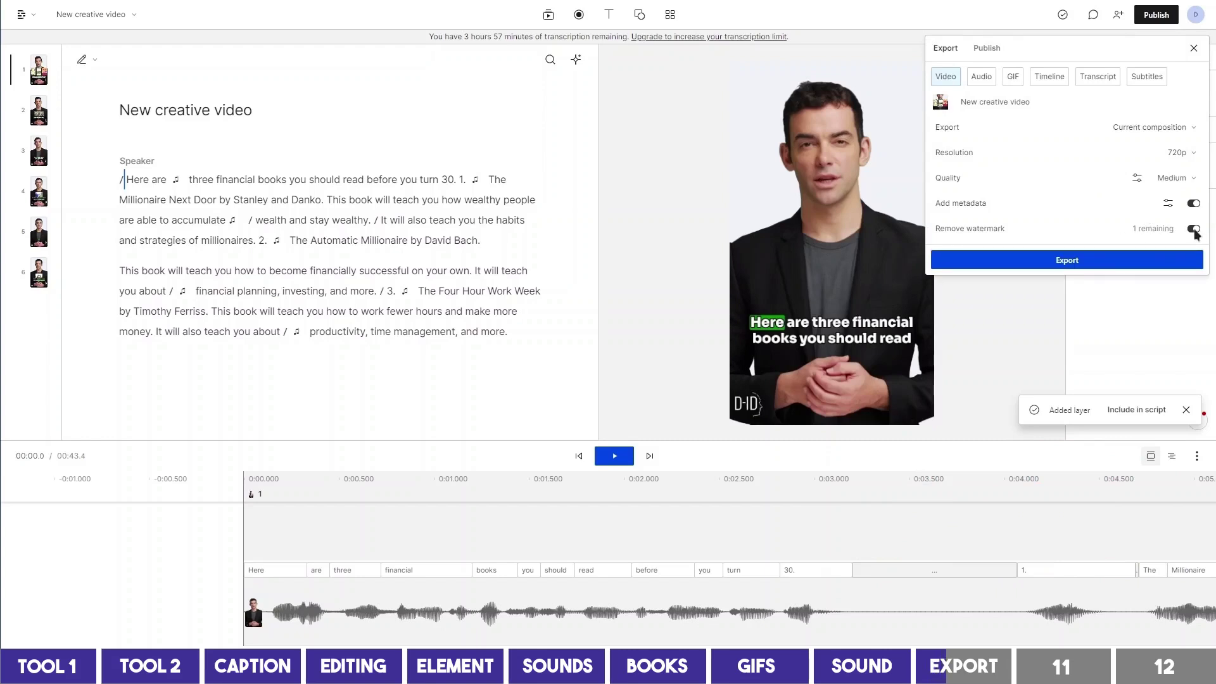
left_click(1115, 264)
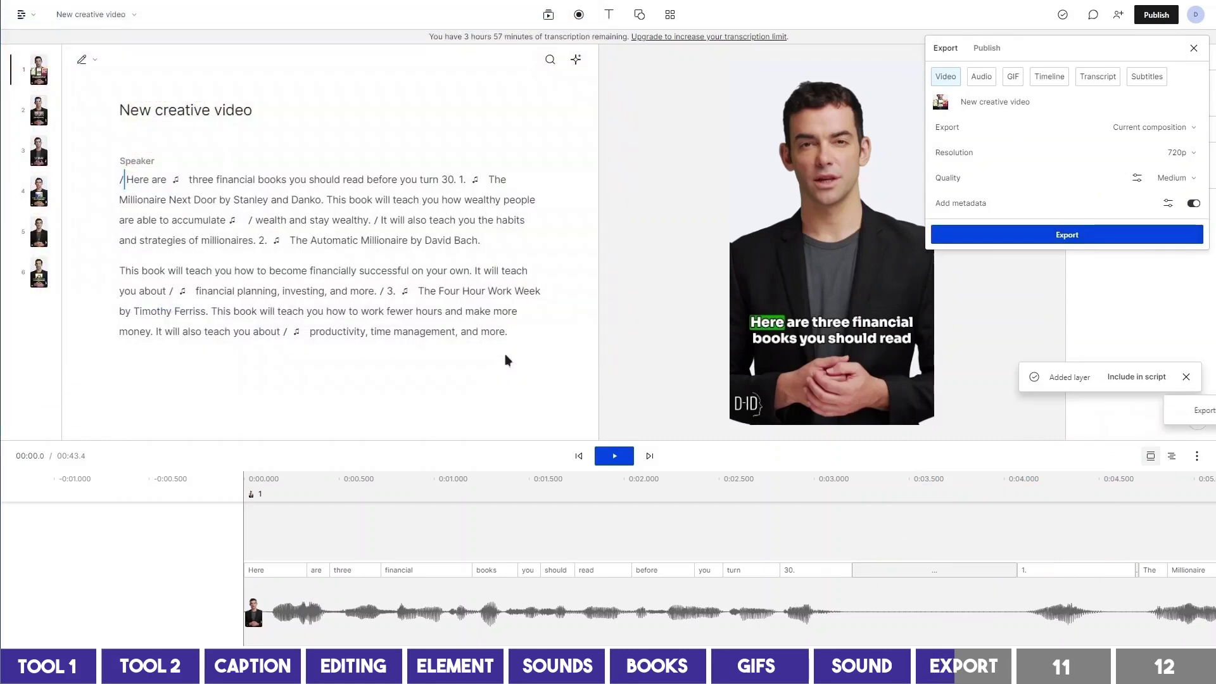